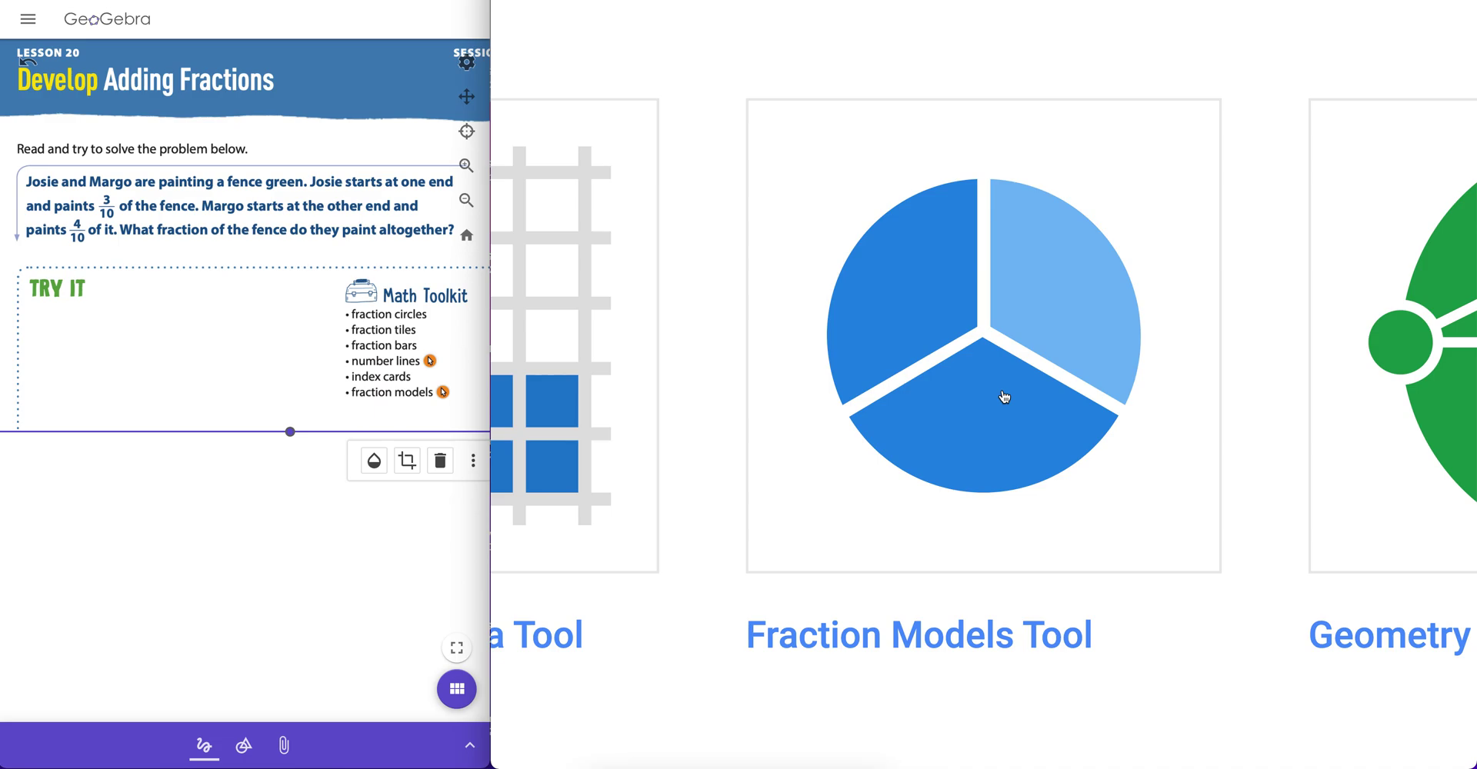
# Step: Scroll to Digital Math Tools and launch the Fraction Models Tool from its preview
pyautogui.scroll(-5, 1004, 396)
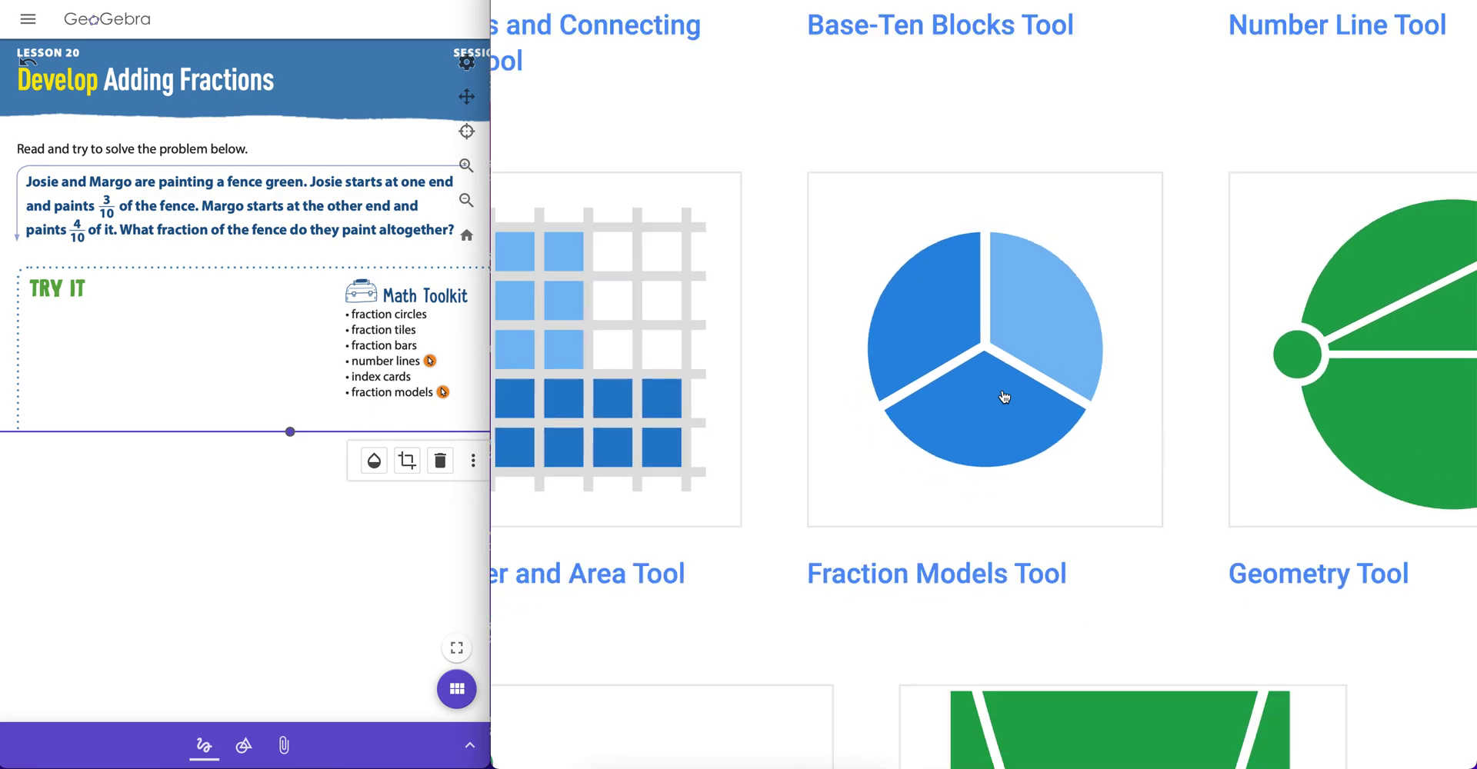
pyautogui.scroll(5, 1001, 358)
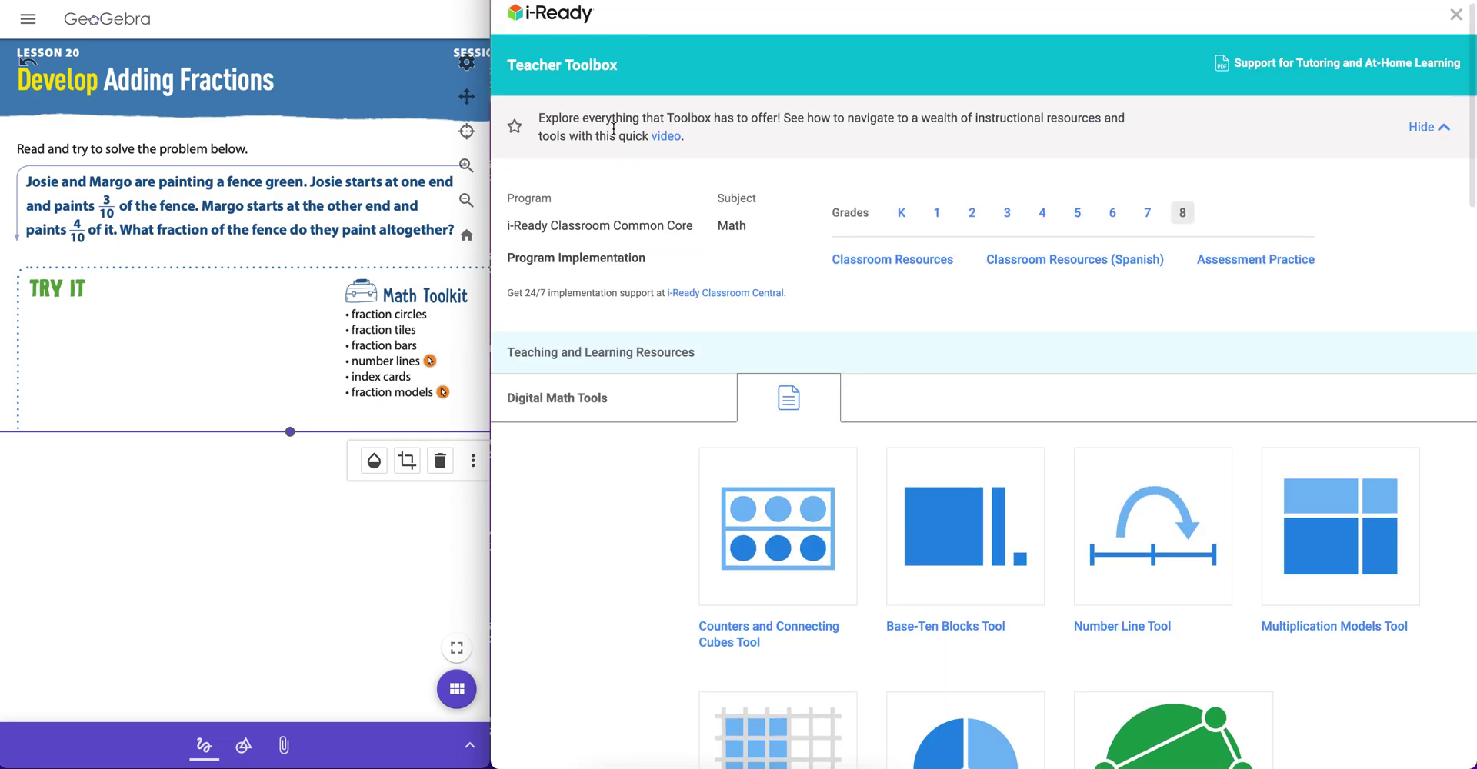
pyautogui.scroll(-1, 871, 353)
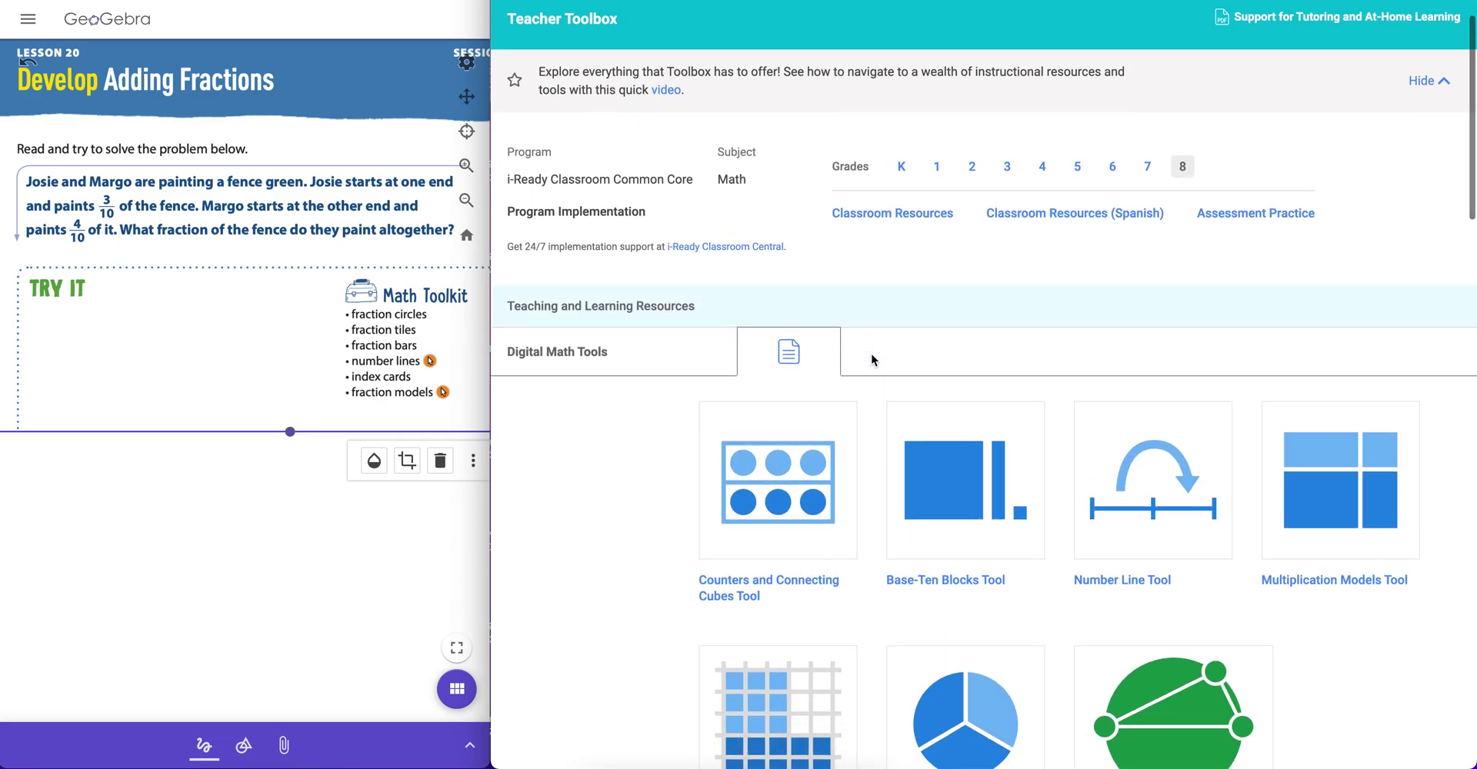
pyautogui.scroll(-1, 871, 359)
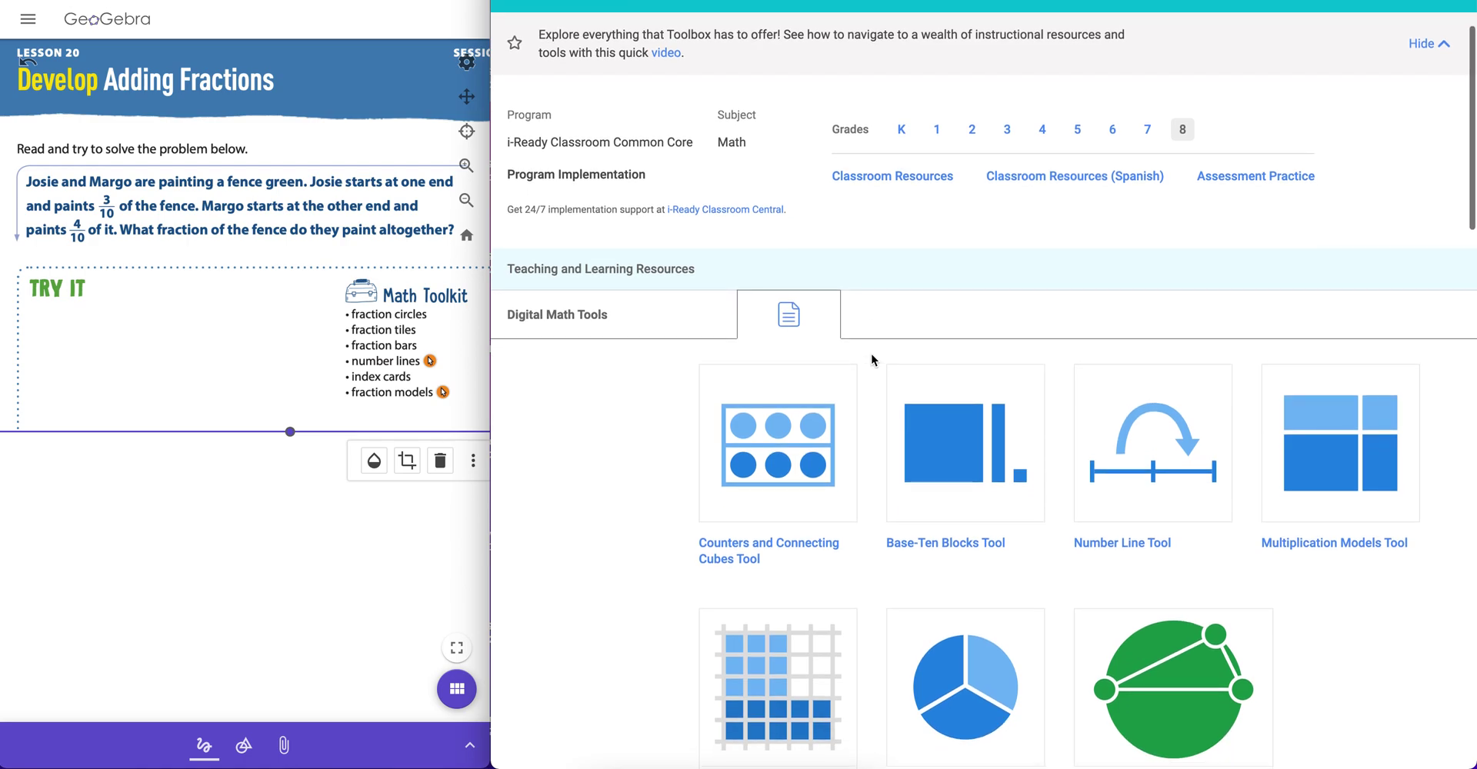
pyautogui.scroll(-1, 871, 359)
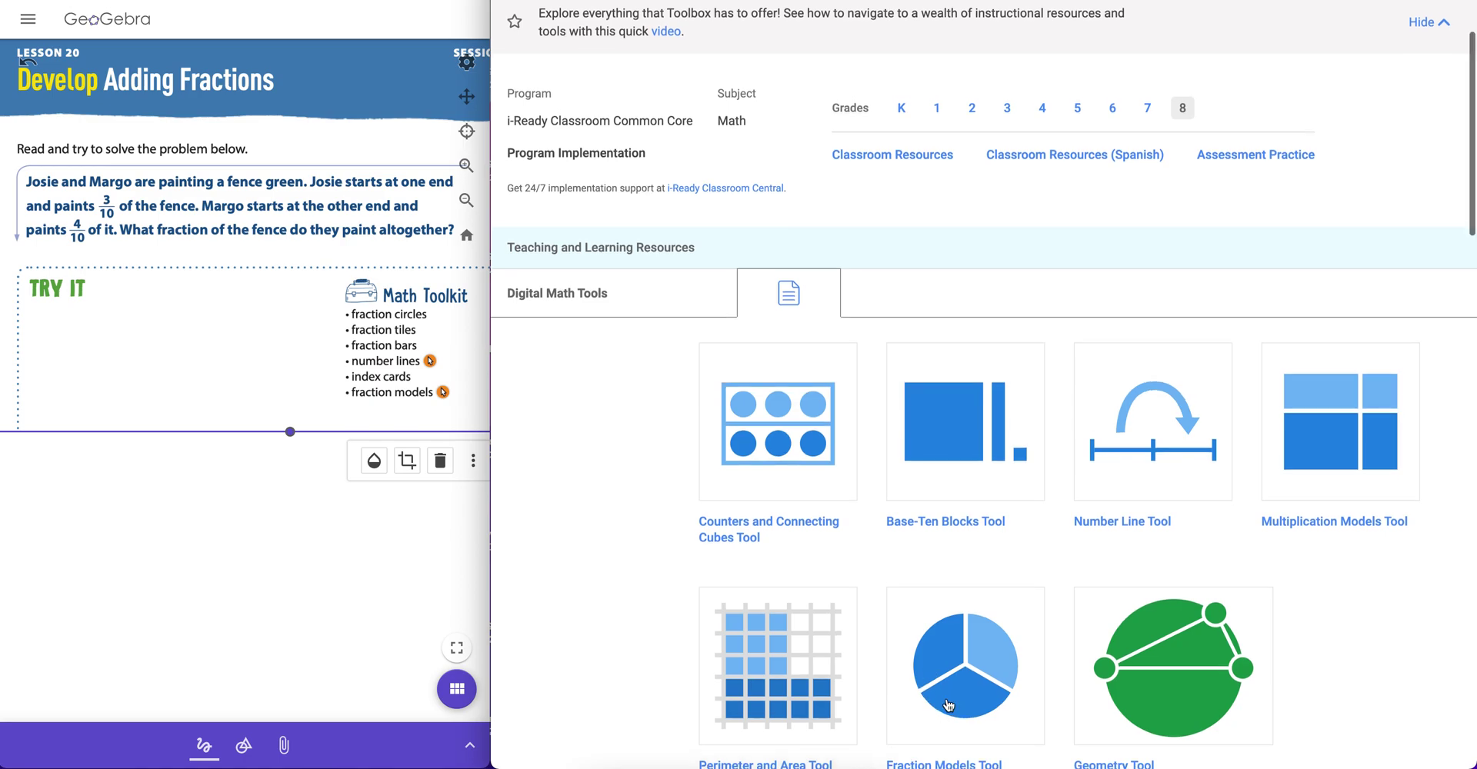
pyautogui.scroll(-2, 949, 706)
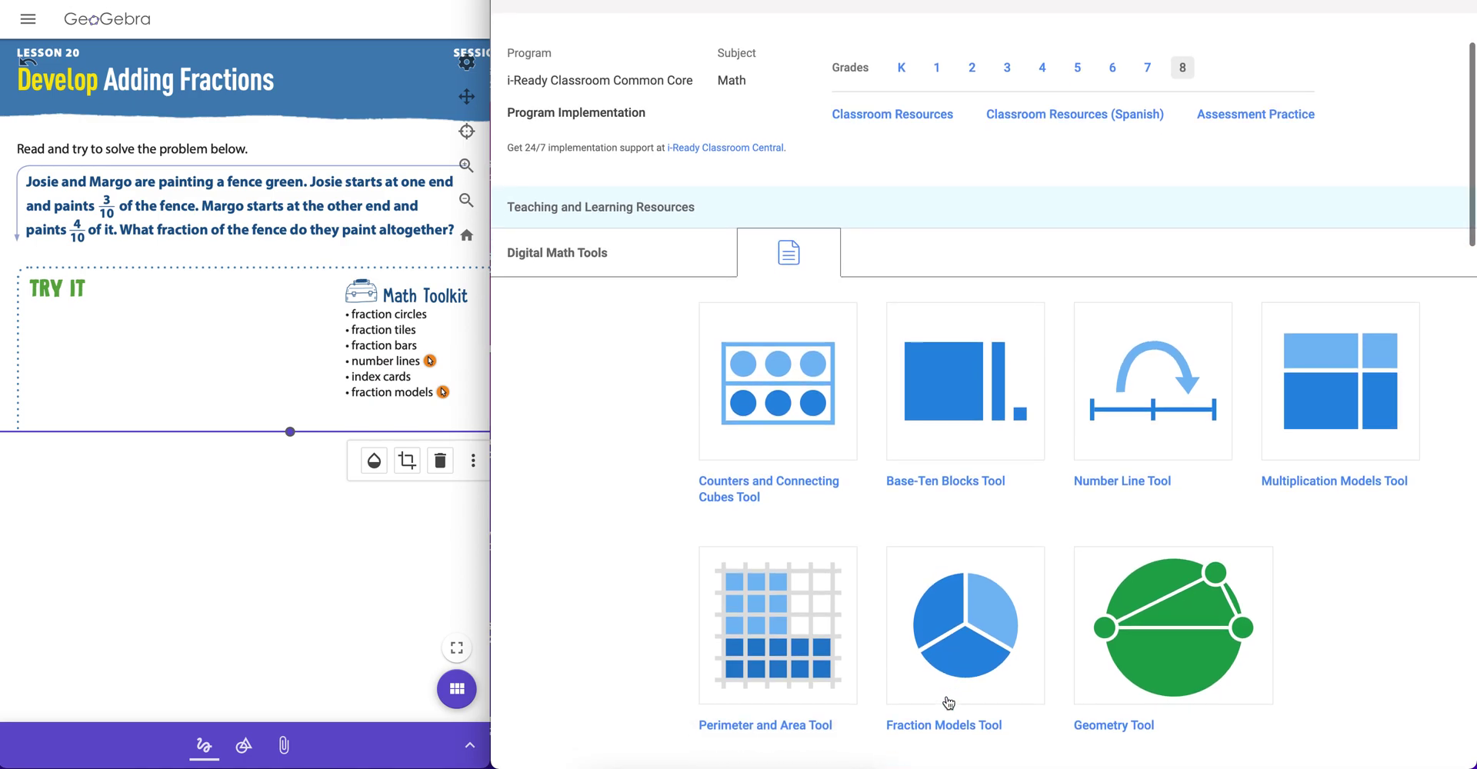
pyautogui.click(957, 641)
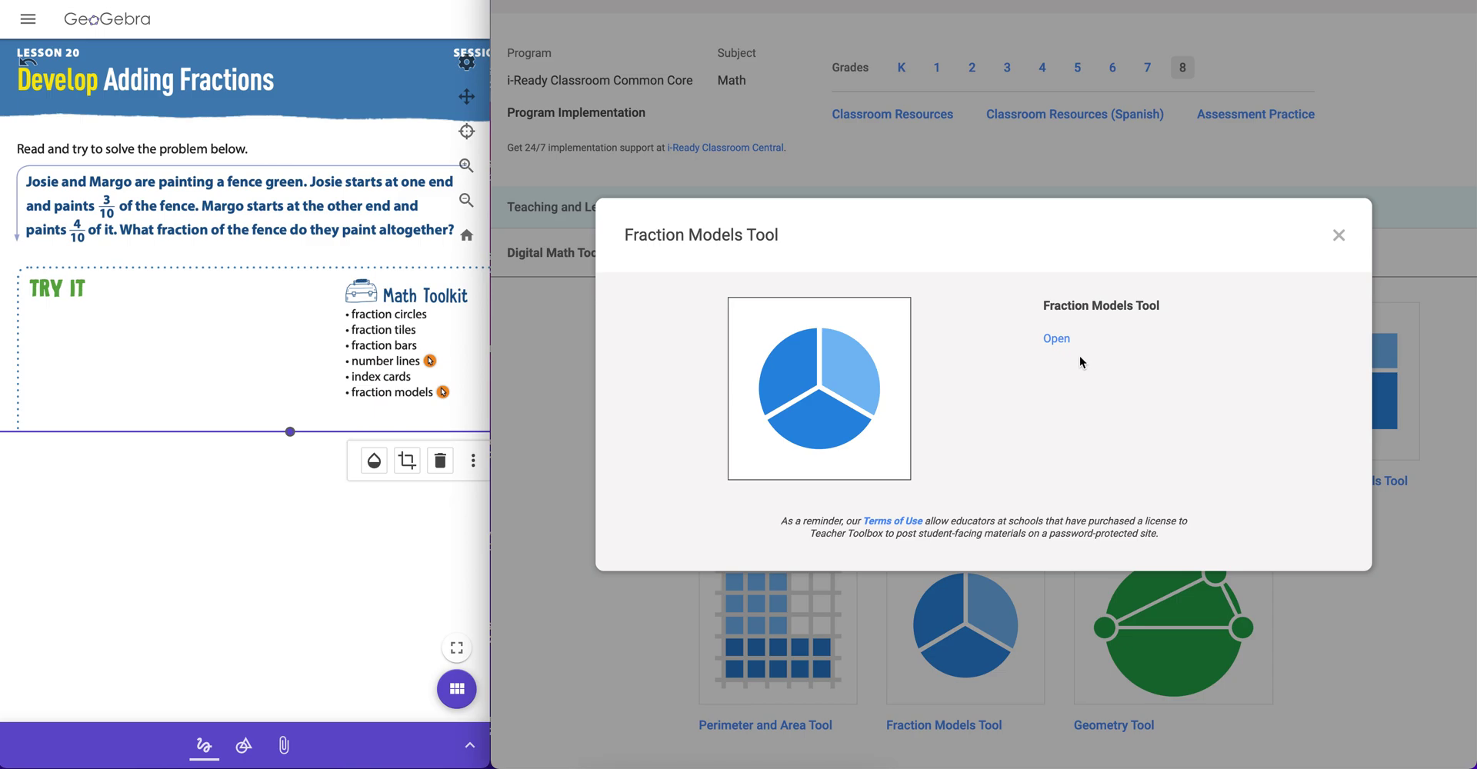
pyautogui.click(1056, 337)
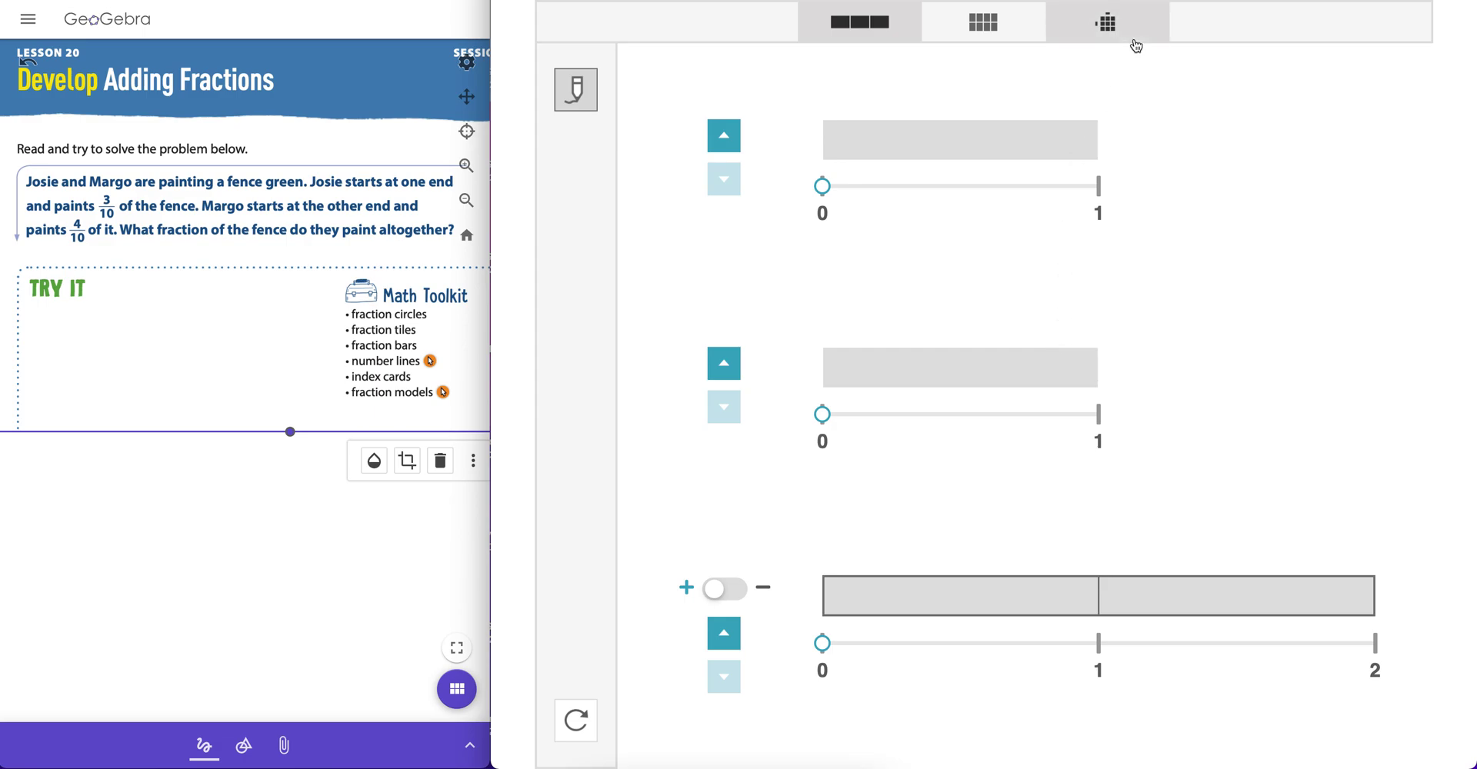
pyautogui.click(888, 34)
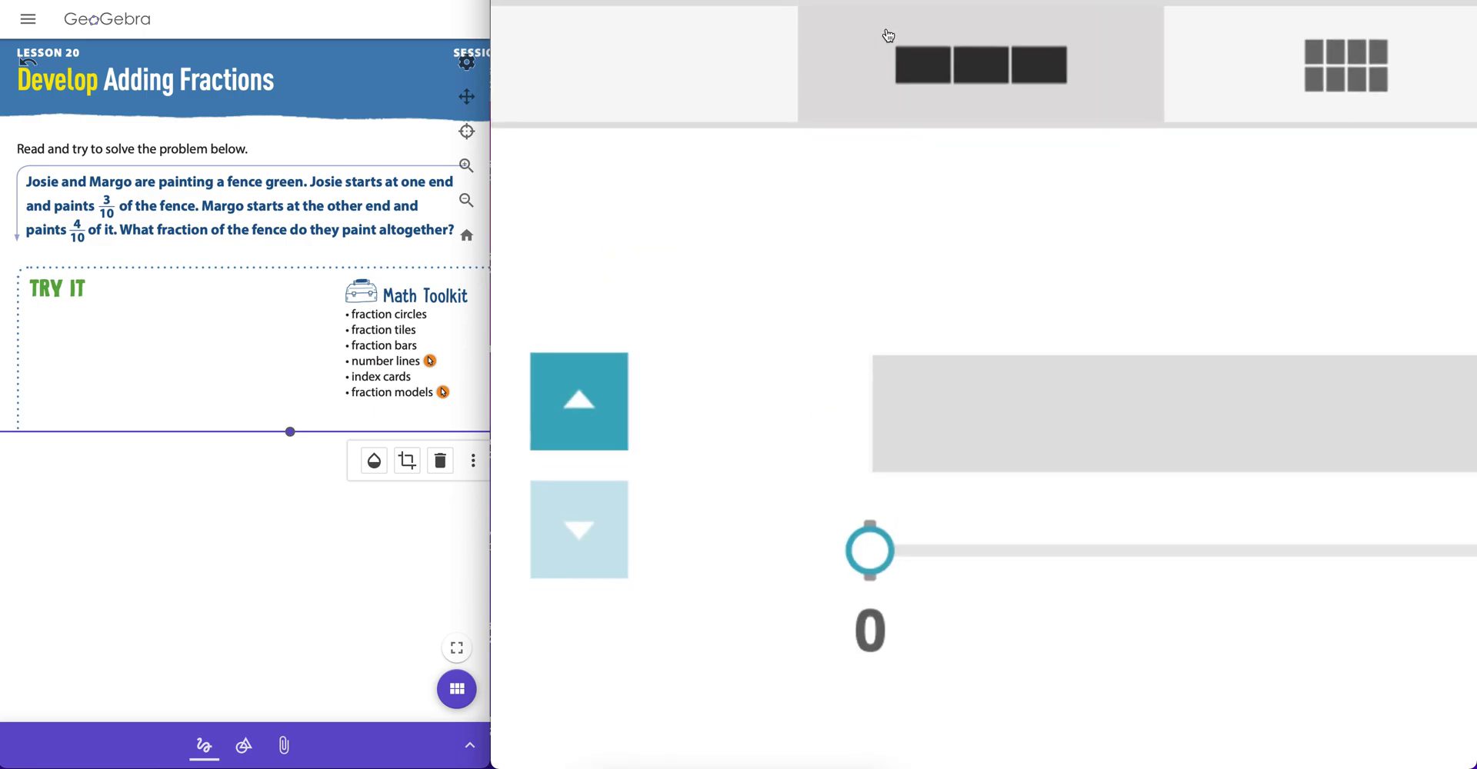
pyautogui.click(975, 83)
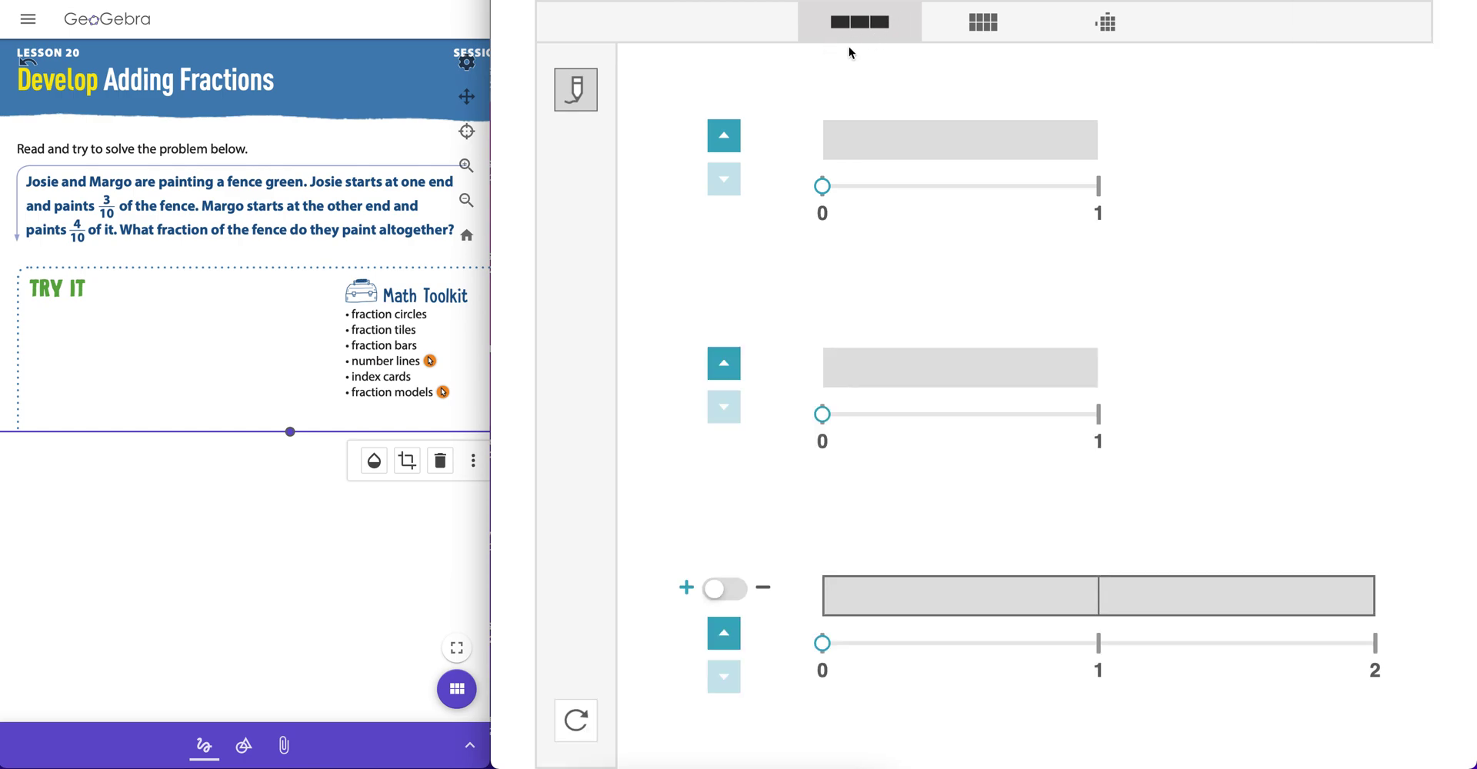
pyautogui.click(989, 29)
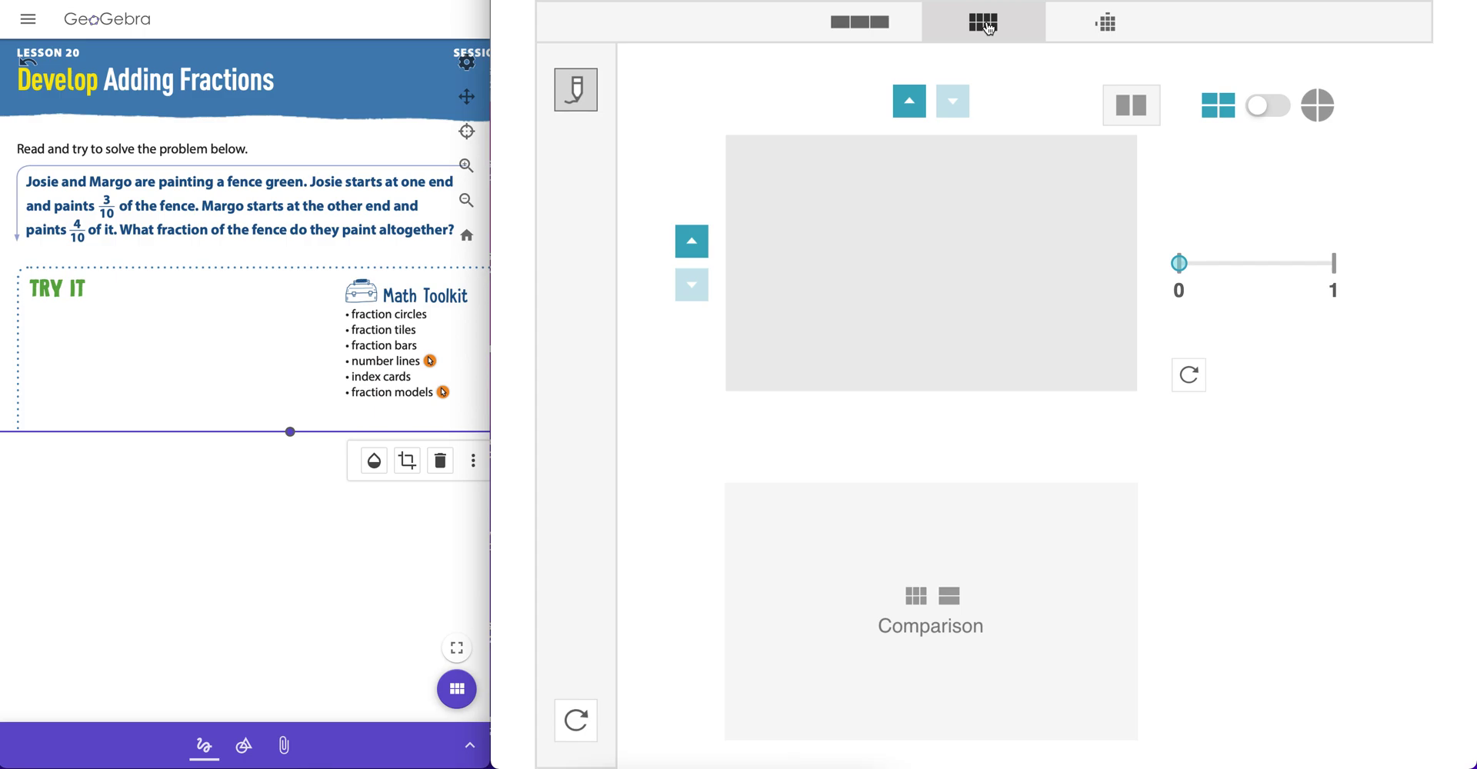
pyautogui.click(1105, 26)
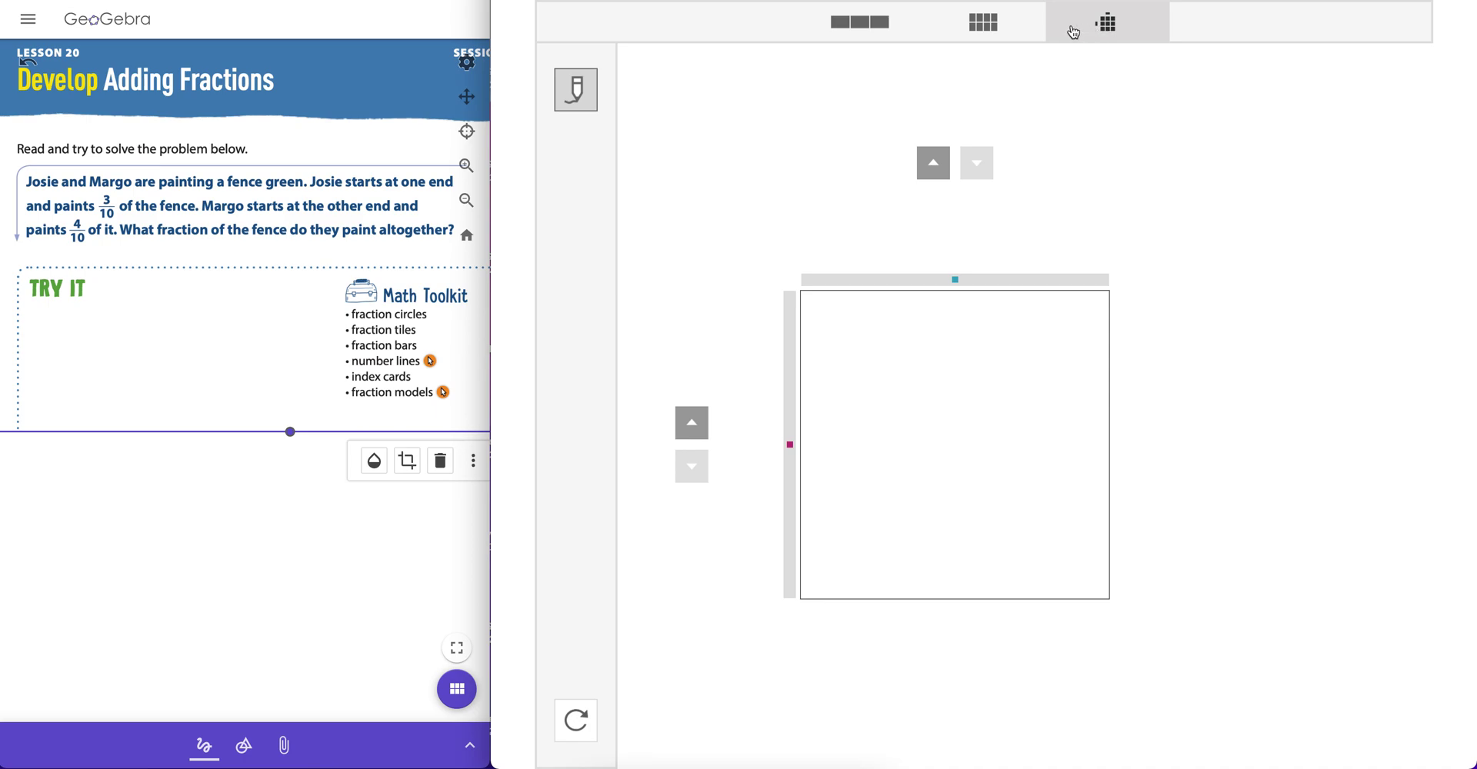
pyautogui.click(867, 33)
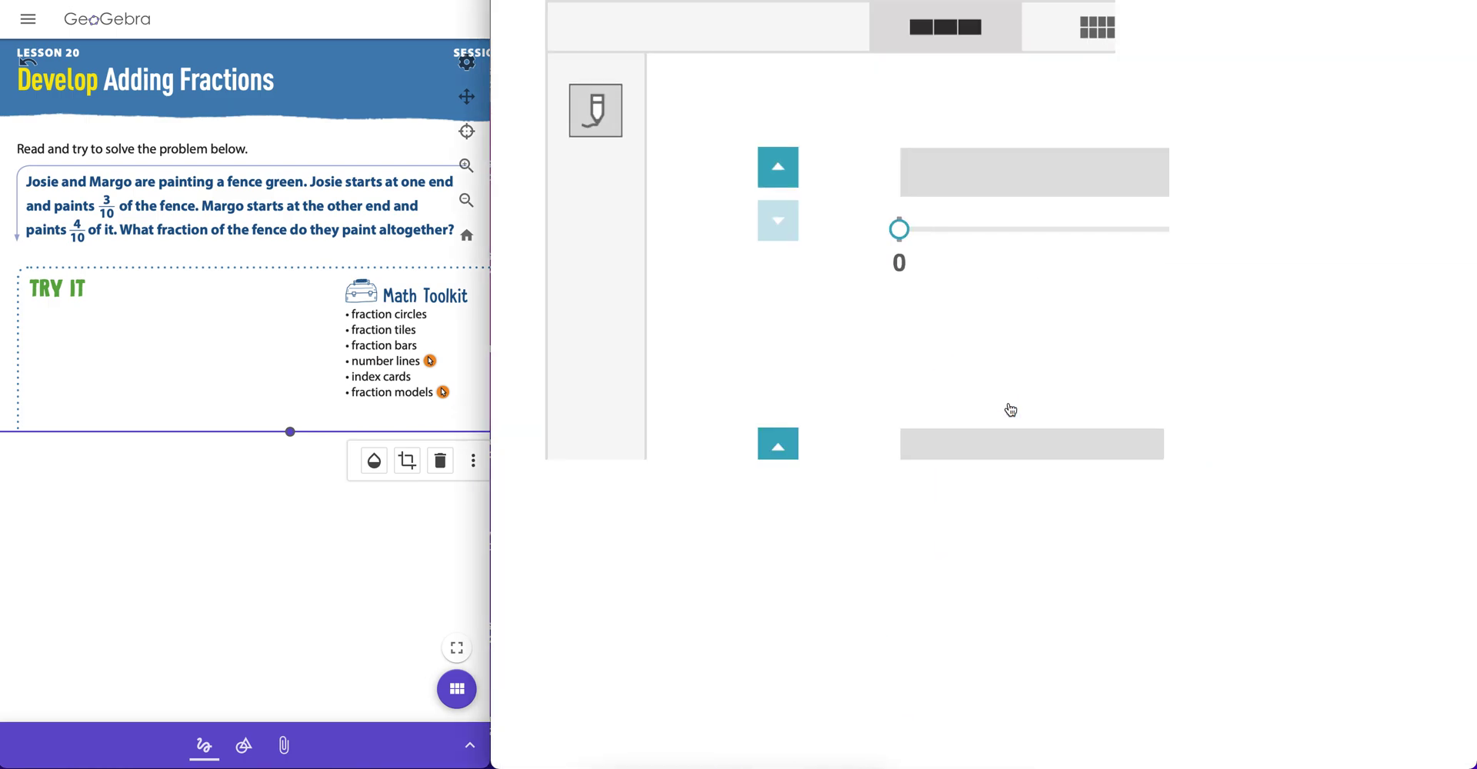
# Step: Split the top fraction bar into tenths
pyautogui.click(725, 139)
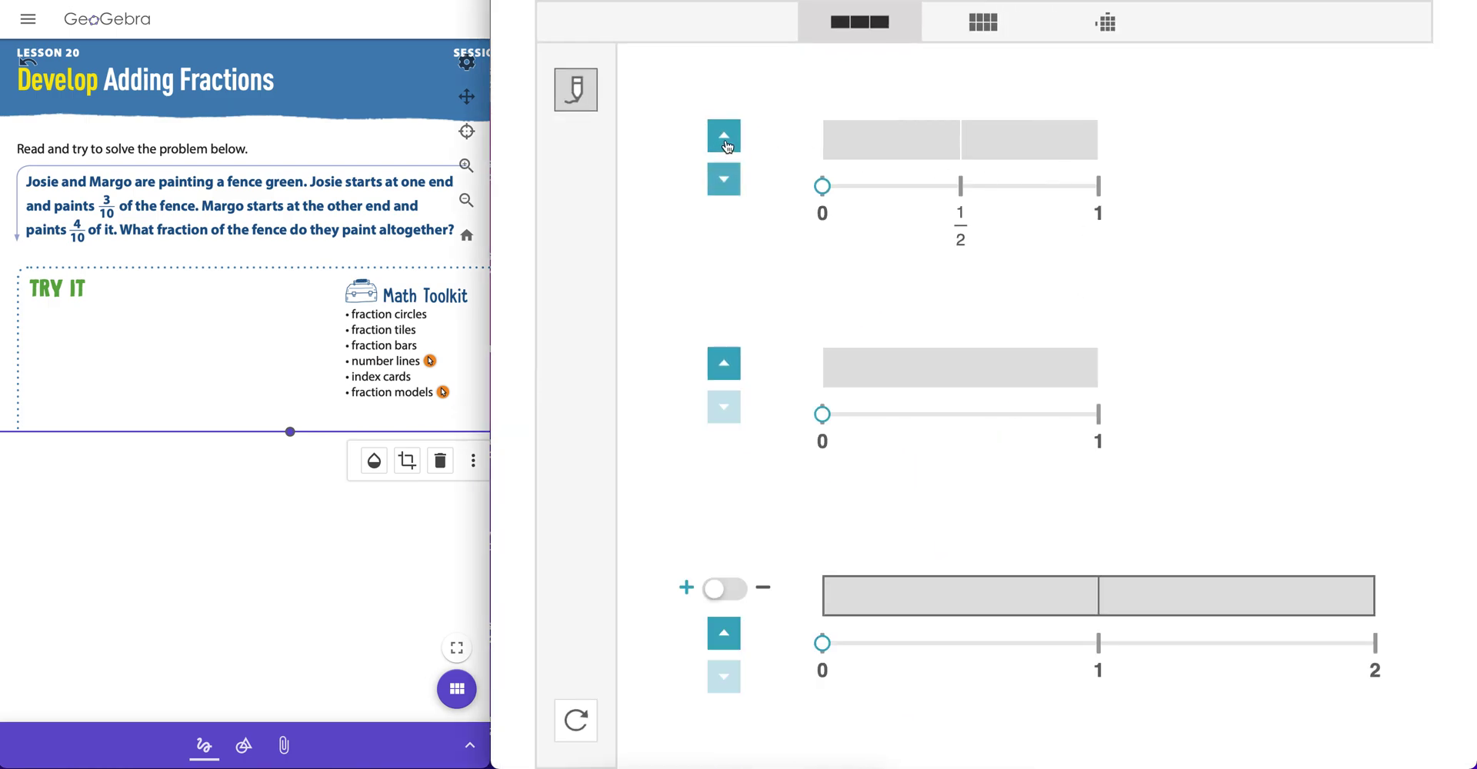
pyautogui.click(724, 138)
pyautogui.click(724, 139)
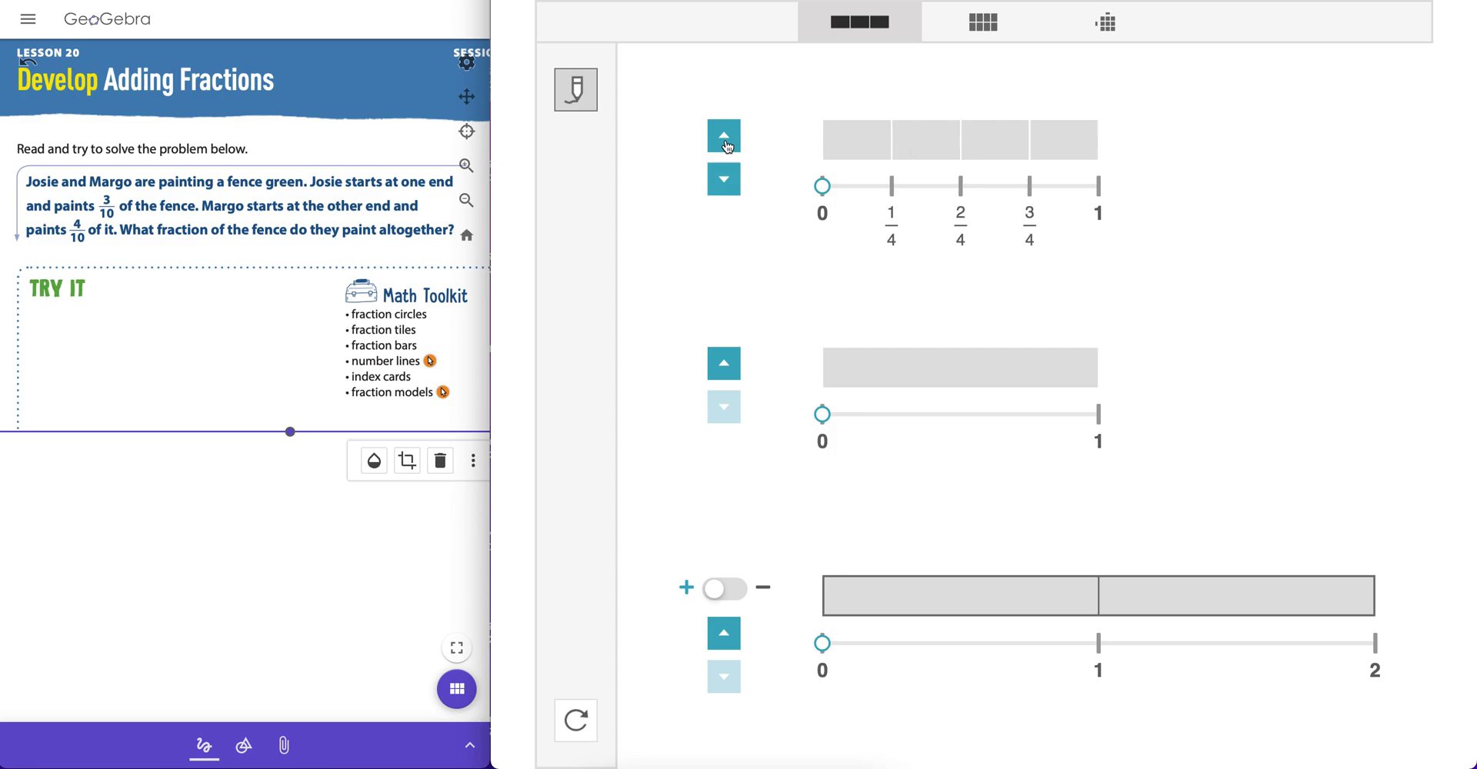
pyautogui.click(724, 138)
pyautogui.click(725, 139)
pyautogui.click(724, 139)
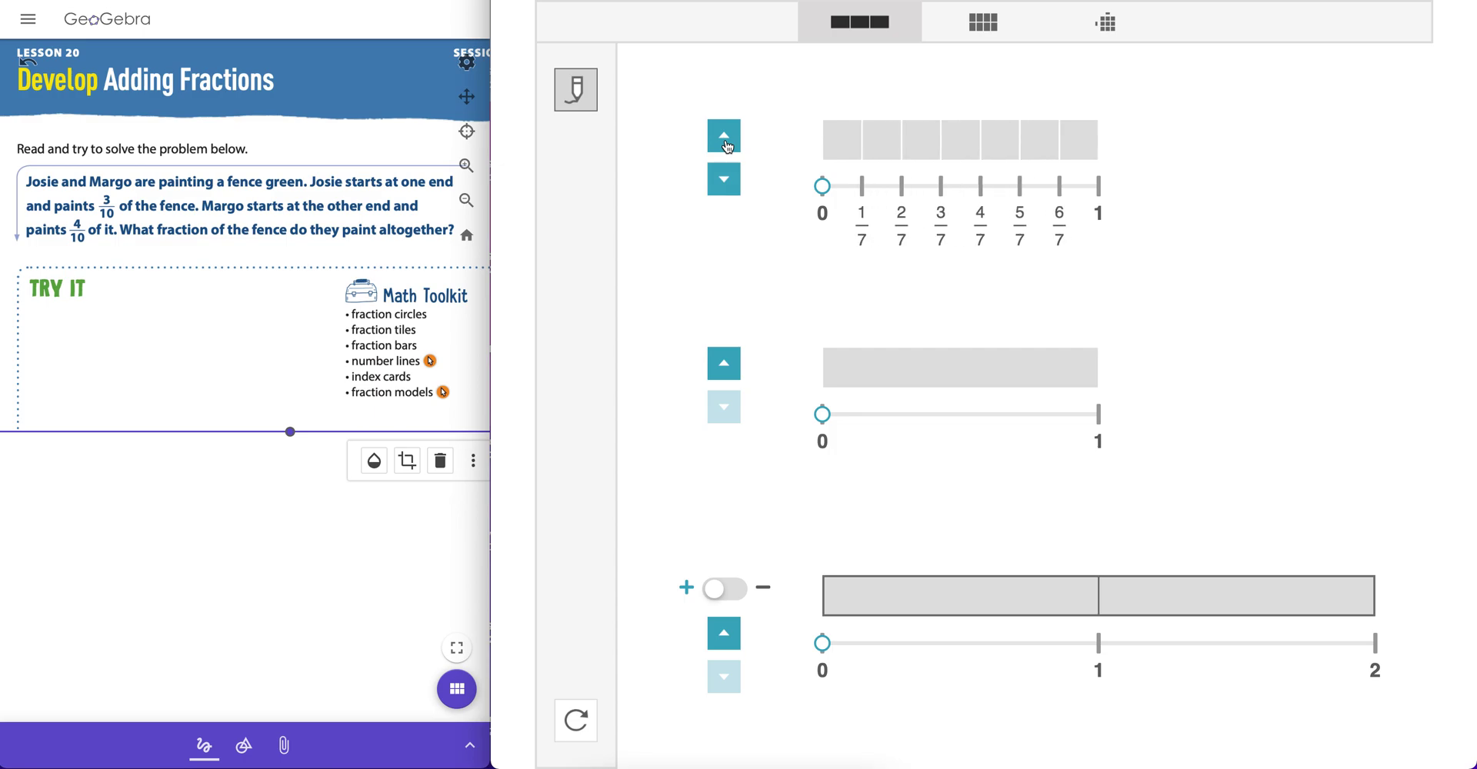
pyautogui.click(725, 138)
pyautogui.click(725, 138)
pyautogui.click(725, 139)
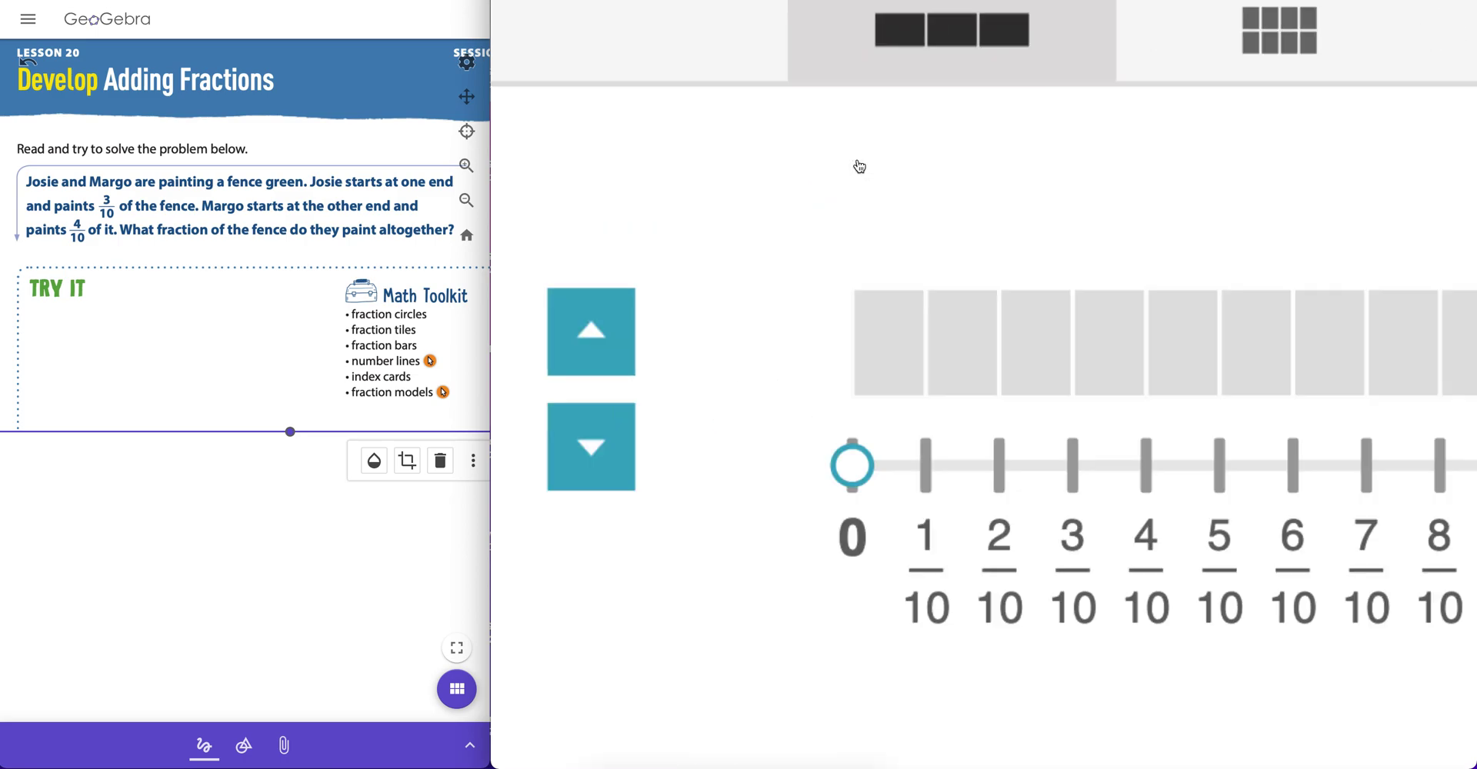
# Step: Shade the first three tenths of the top bar to show 3/10
pyautogui.moveTo(857, 532)
pyautogui.mouseDown()
pyautogui.moveTo(1016, 533)
pyautogui.moveTo(857, 531)
pyautogui.mouseUp()
pyautogui.click(915, 400)
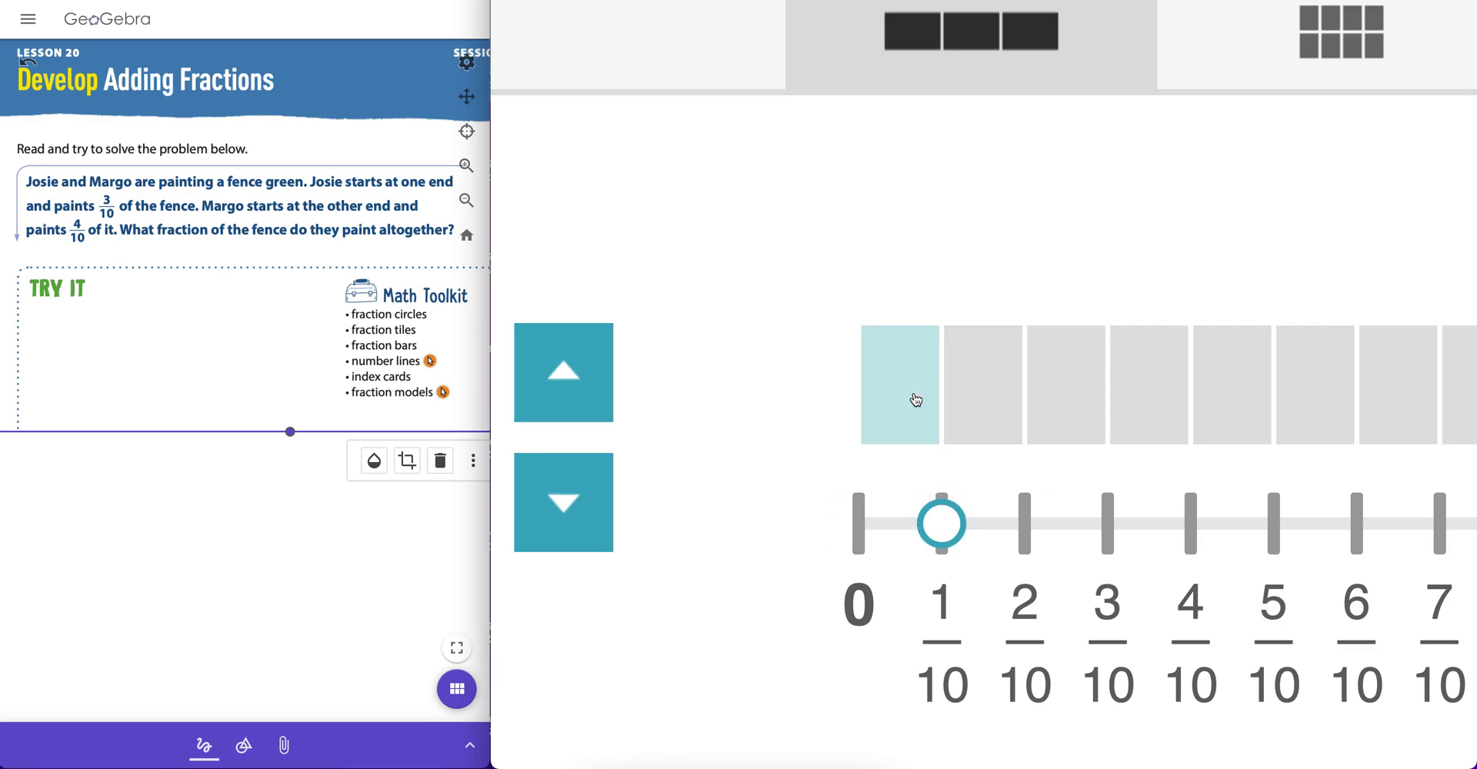
pyautogui.click(964, 400)
pyautogui.click(1064, 410)
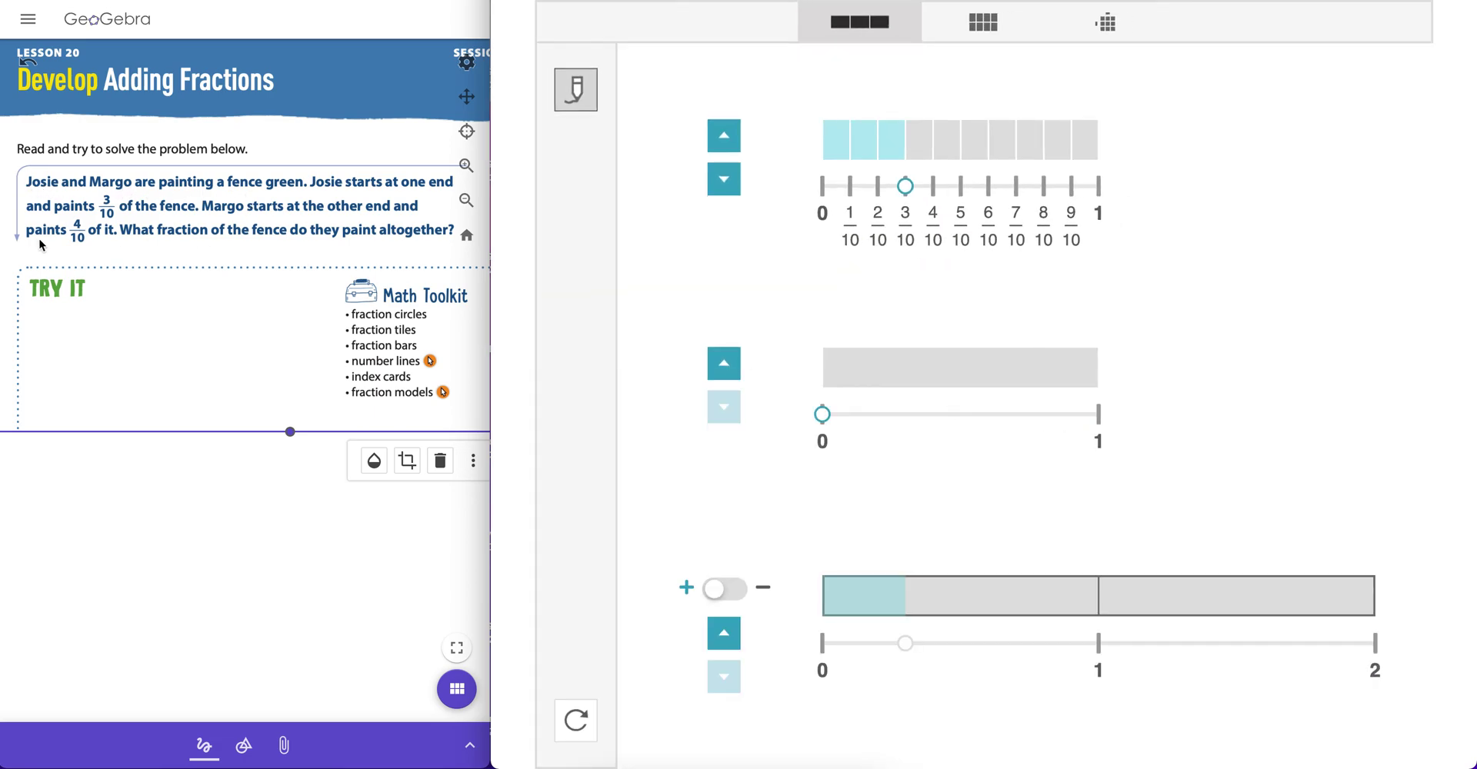
# Step: Split the middle fraction bar into tenths
pyautogui.click(729, 373)
pyautogui.click(730, 374)
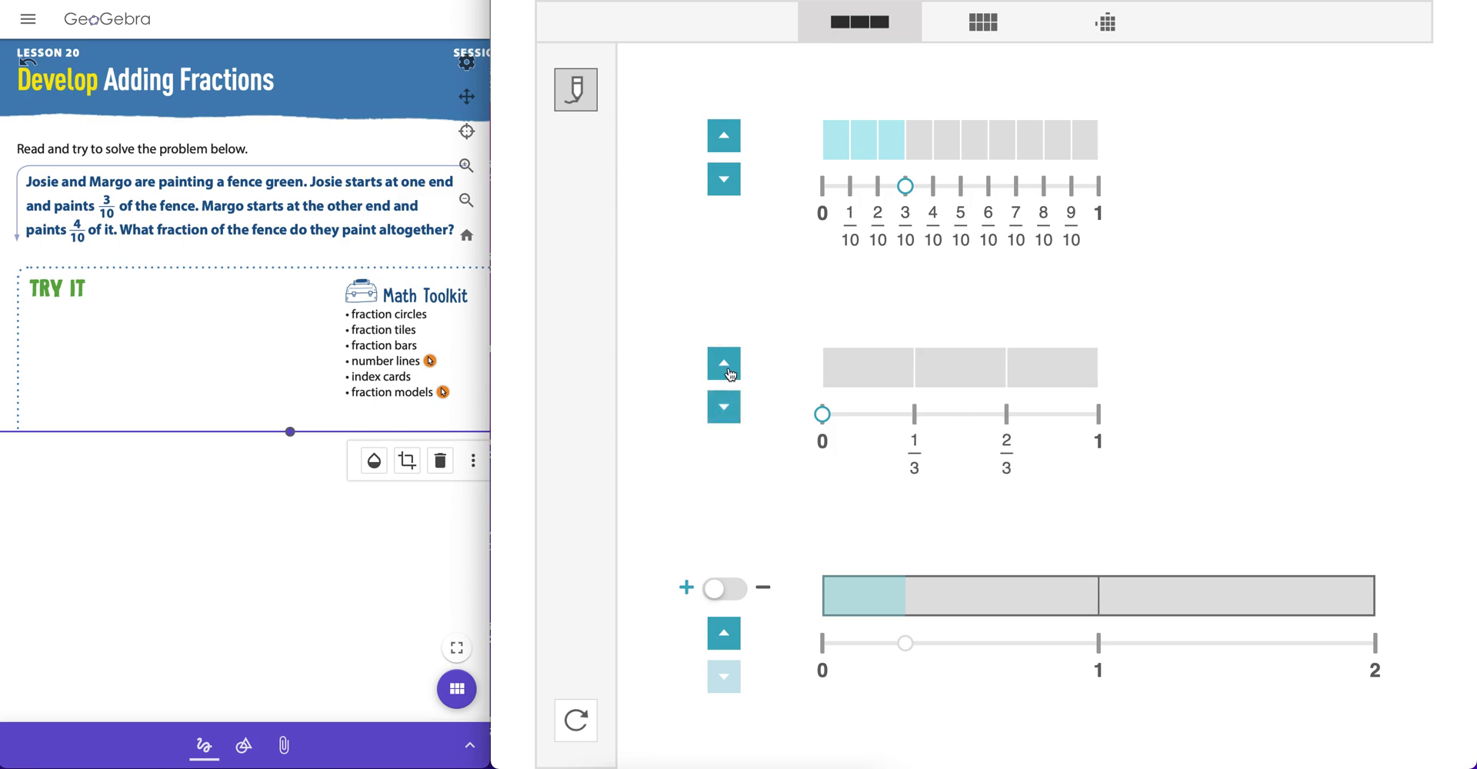
pyautogui.click(730, 374)
pyautogui.click(730, 374)
pyautogui.click(730, 374)
pyautogui.click(730, 374)
pyautogui.click(730, 374)
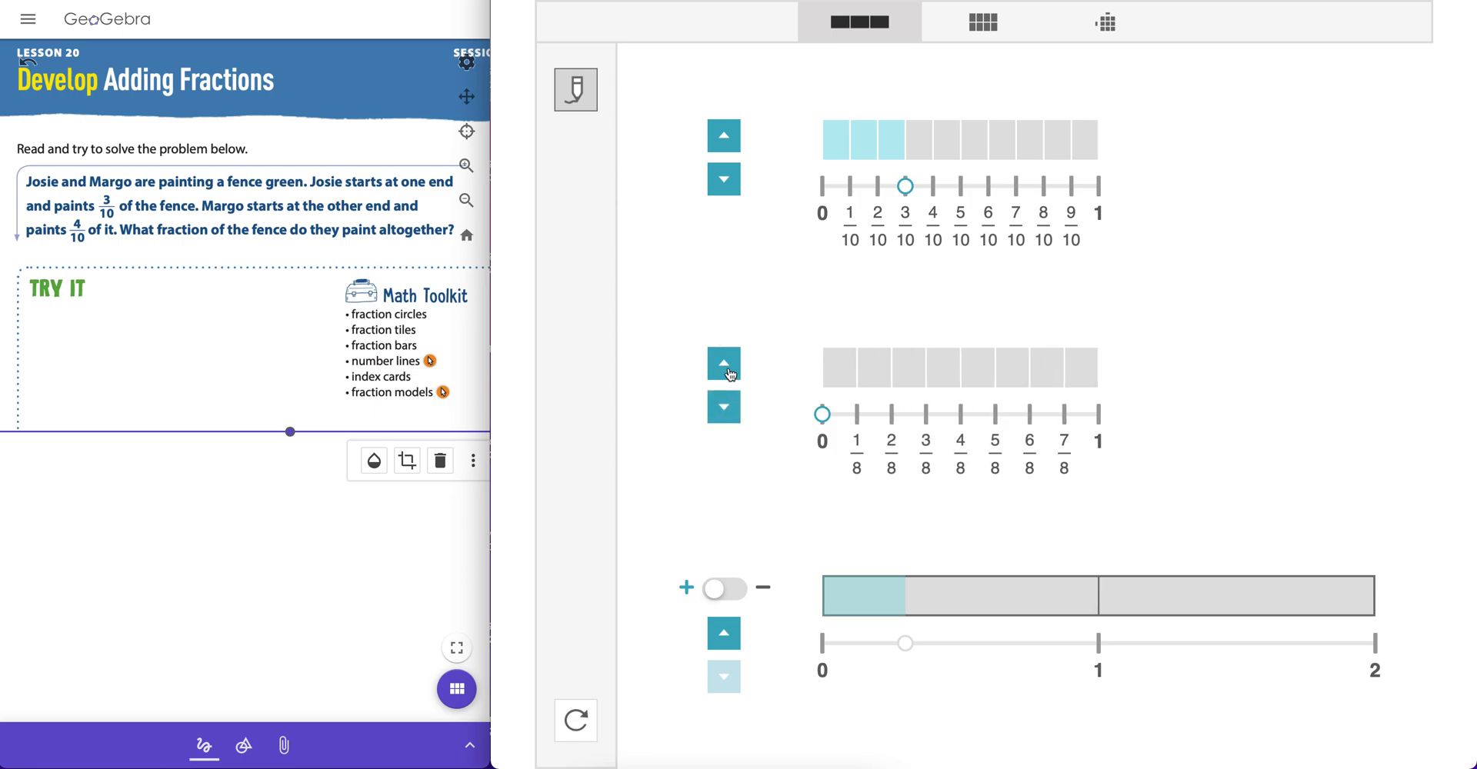
pyautogui.click(730, 374)
pyautogui.click(730, 374)
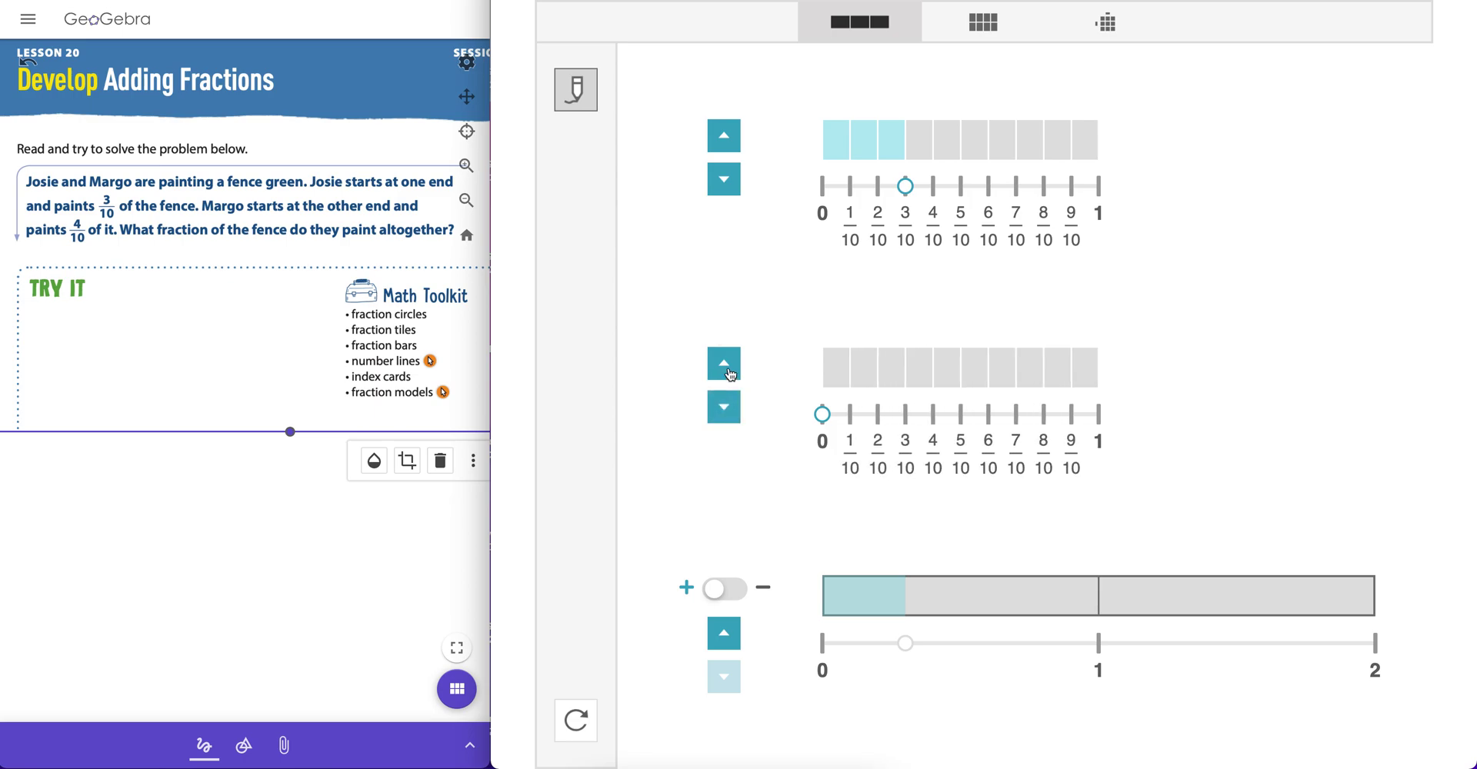
# Step: Shade the first four tenths of the middle bar to show 4/10, redoing it after clearing
pyautogui.click(840, 378)
pyautogui.click(864, 376)
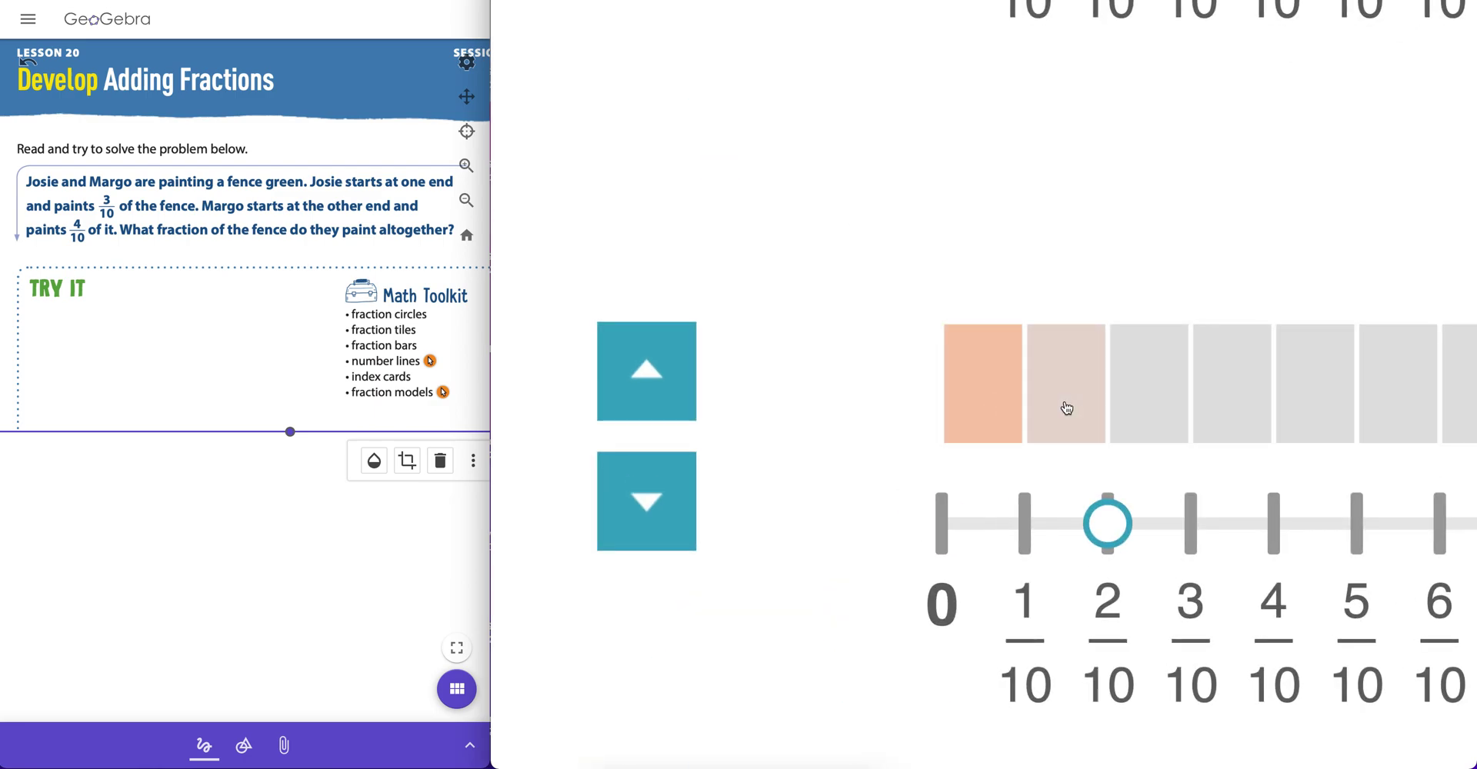
pyautogui.click(1148, 405)
pyautogui.click(1237, 395)
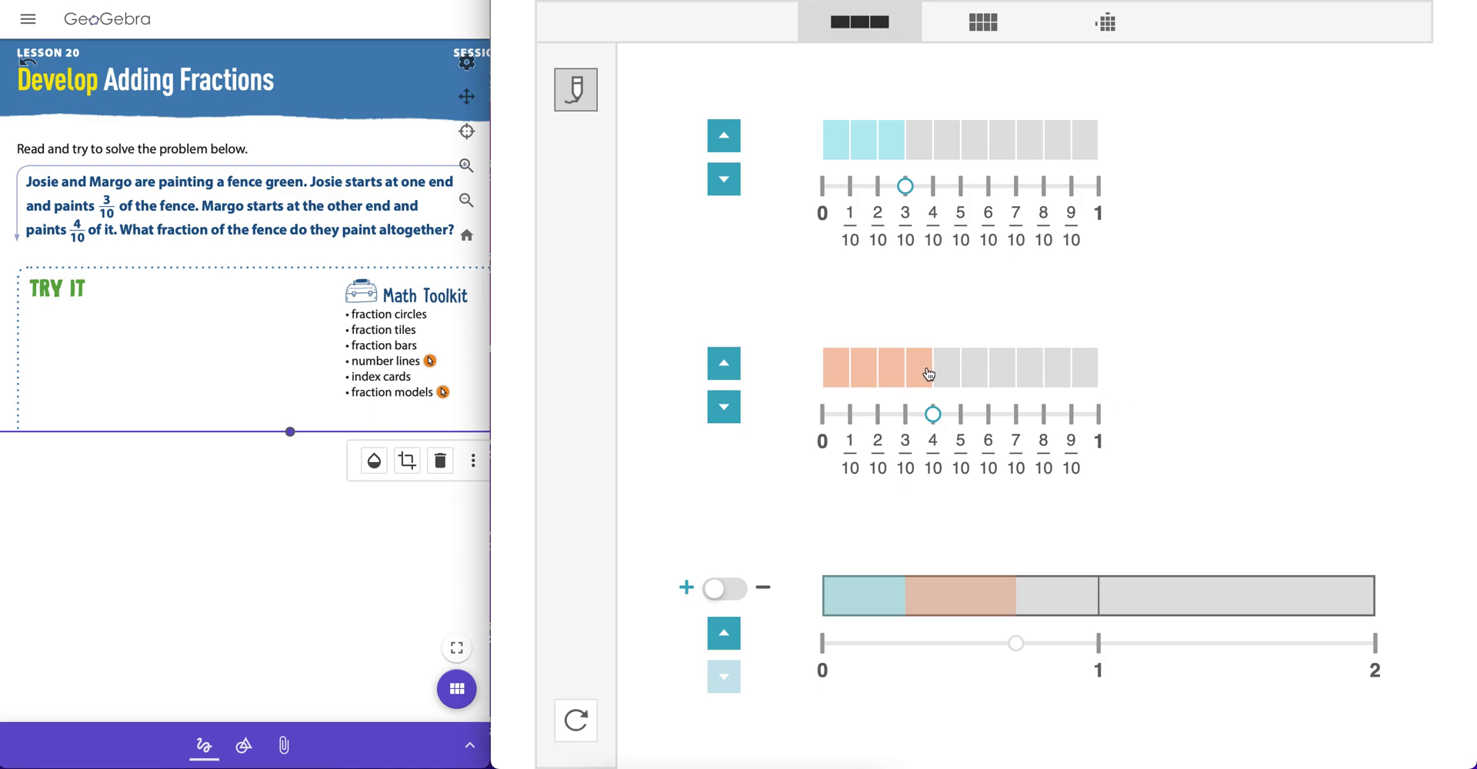
pyautogui.moveTo(934, 411); pyautogui.dragTo(822, 414)
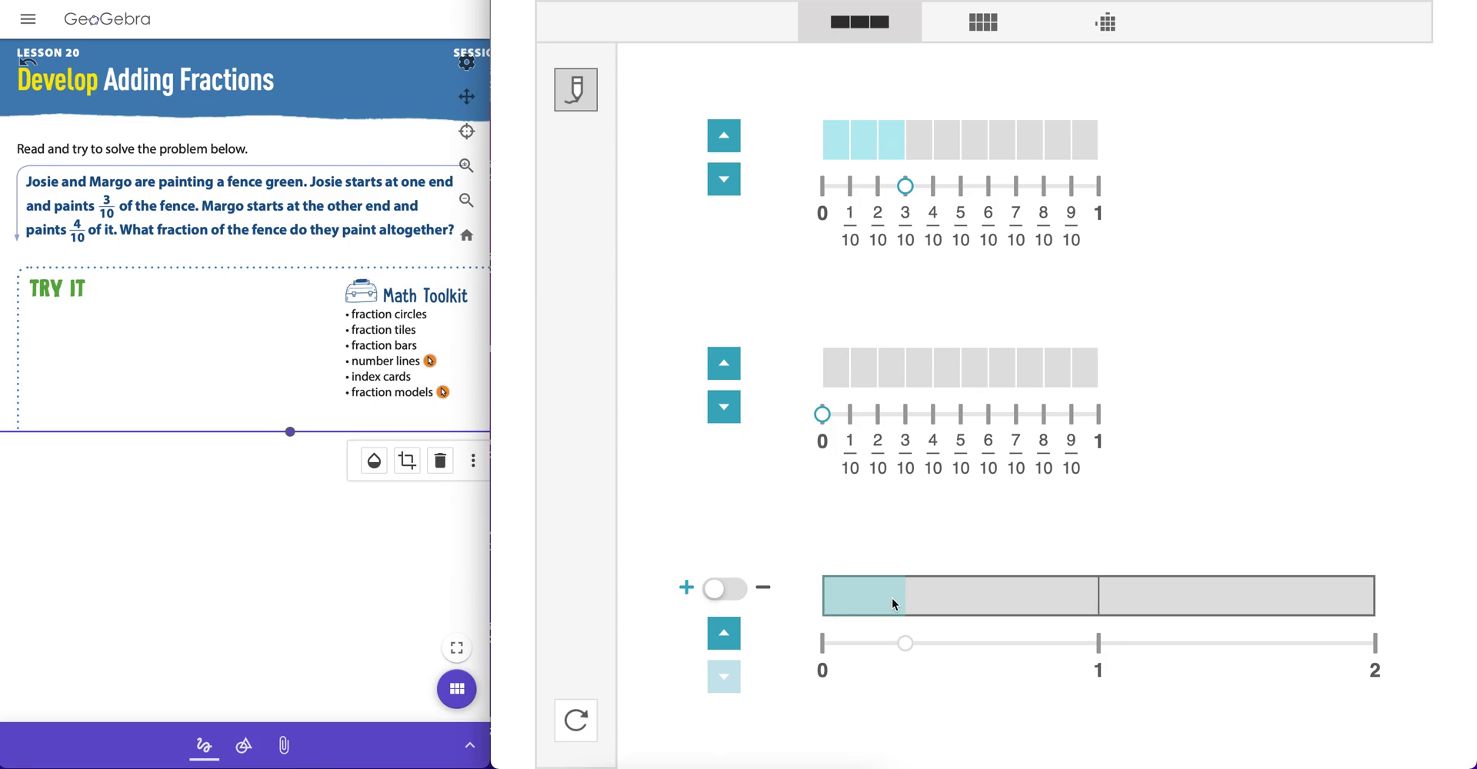
pyautogui.click(835, 374)
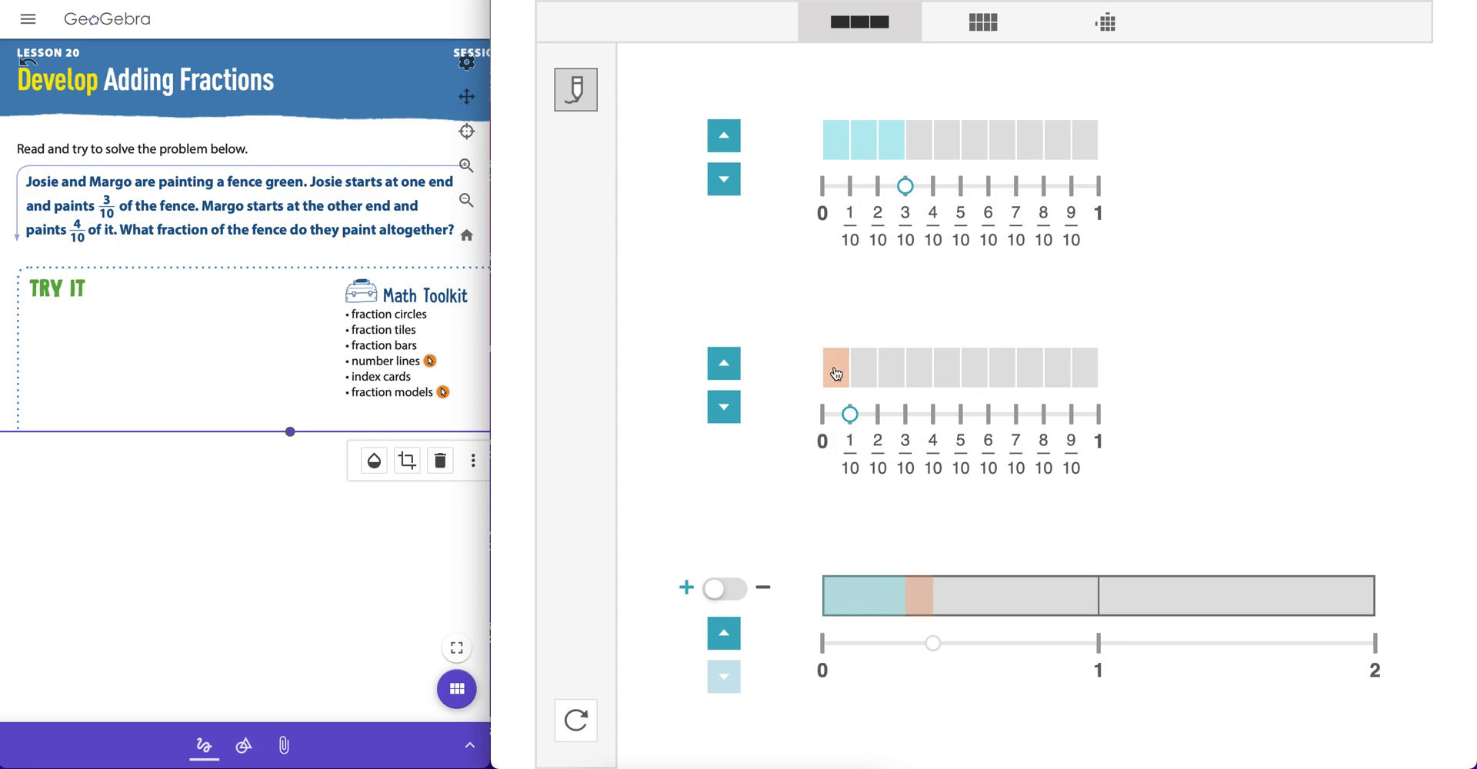
pyautogui.click(861, 375)
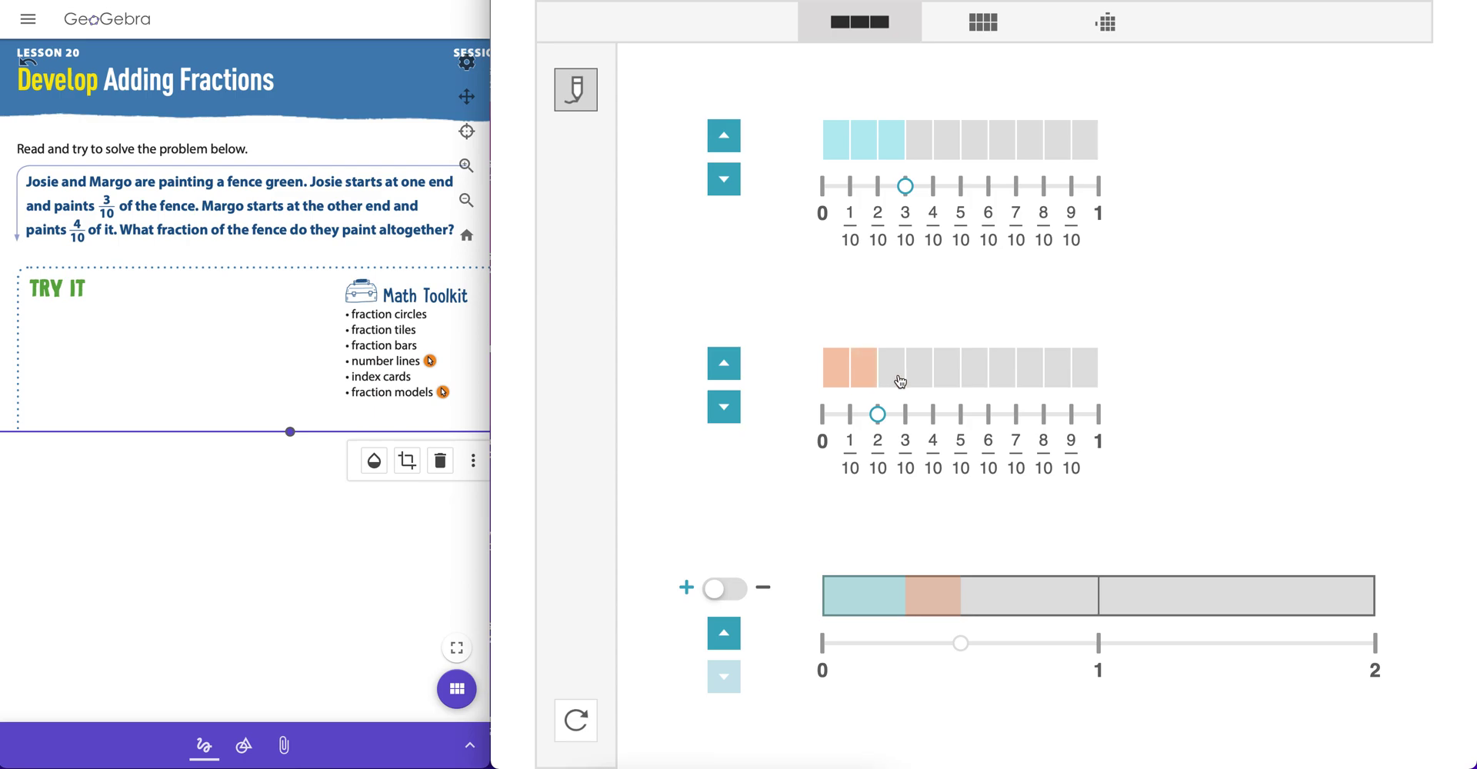
pyautogui.click(896, 379)
pyautogui.click(920, 375)
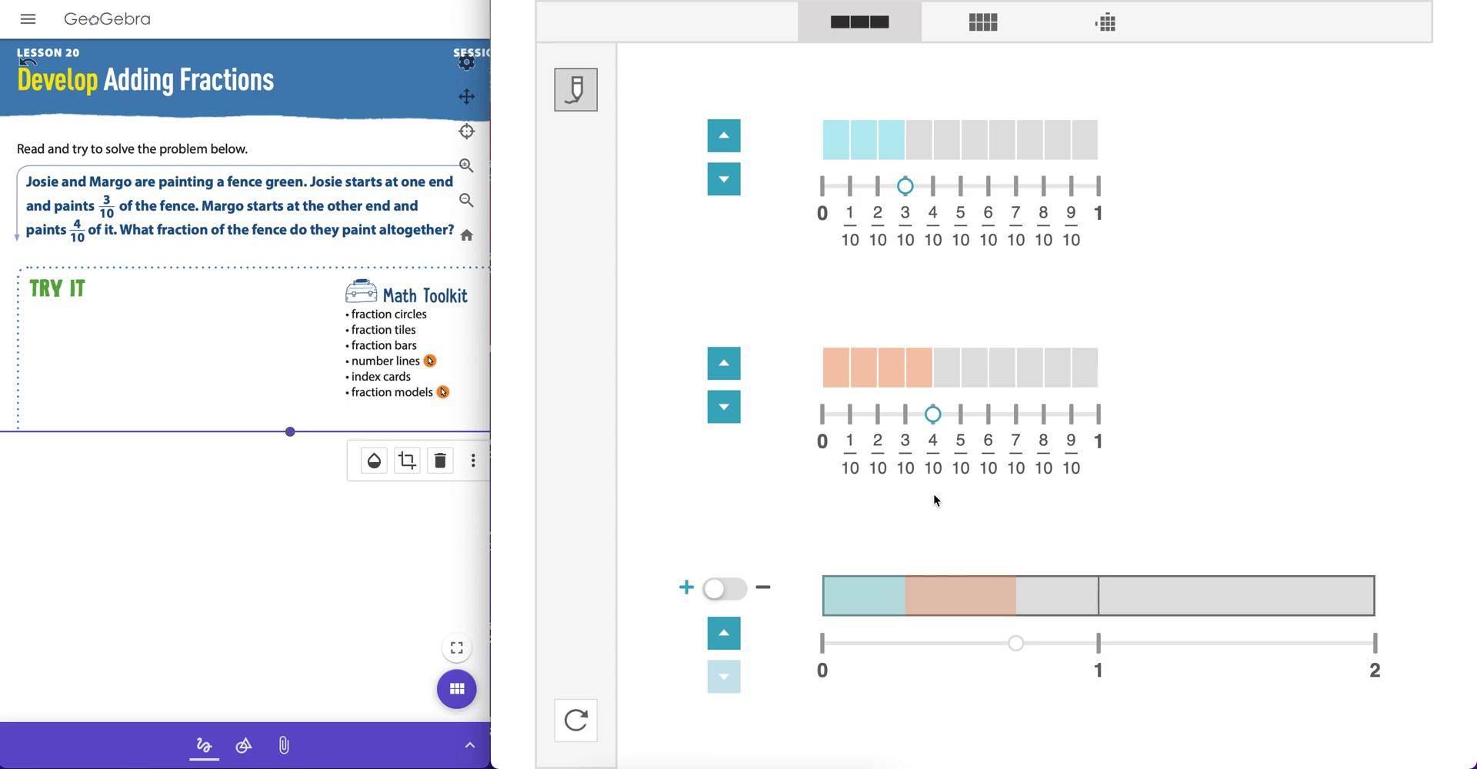
# Step: Split the bottom sum bar into tenths so its number line shows 7/10
pyautogui.click(725, 636)
pyautogui.click(724, 635)
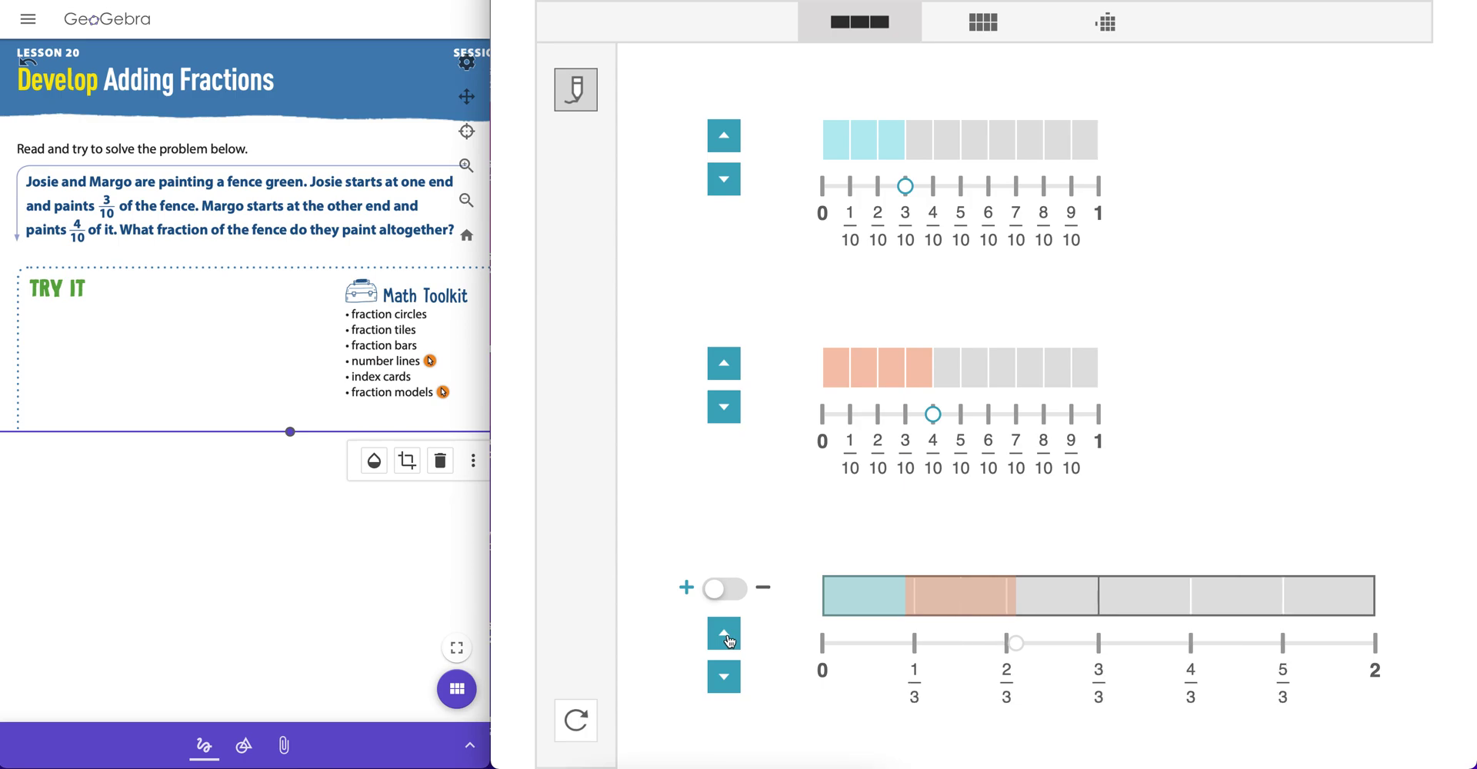
pyautogui.click(725, 635)
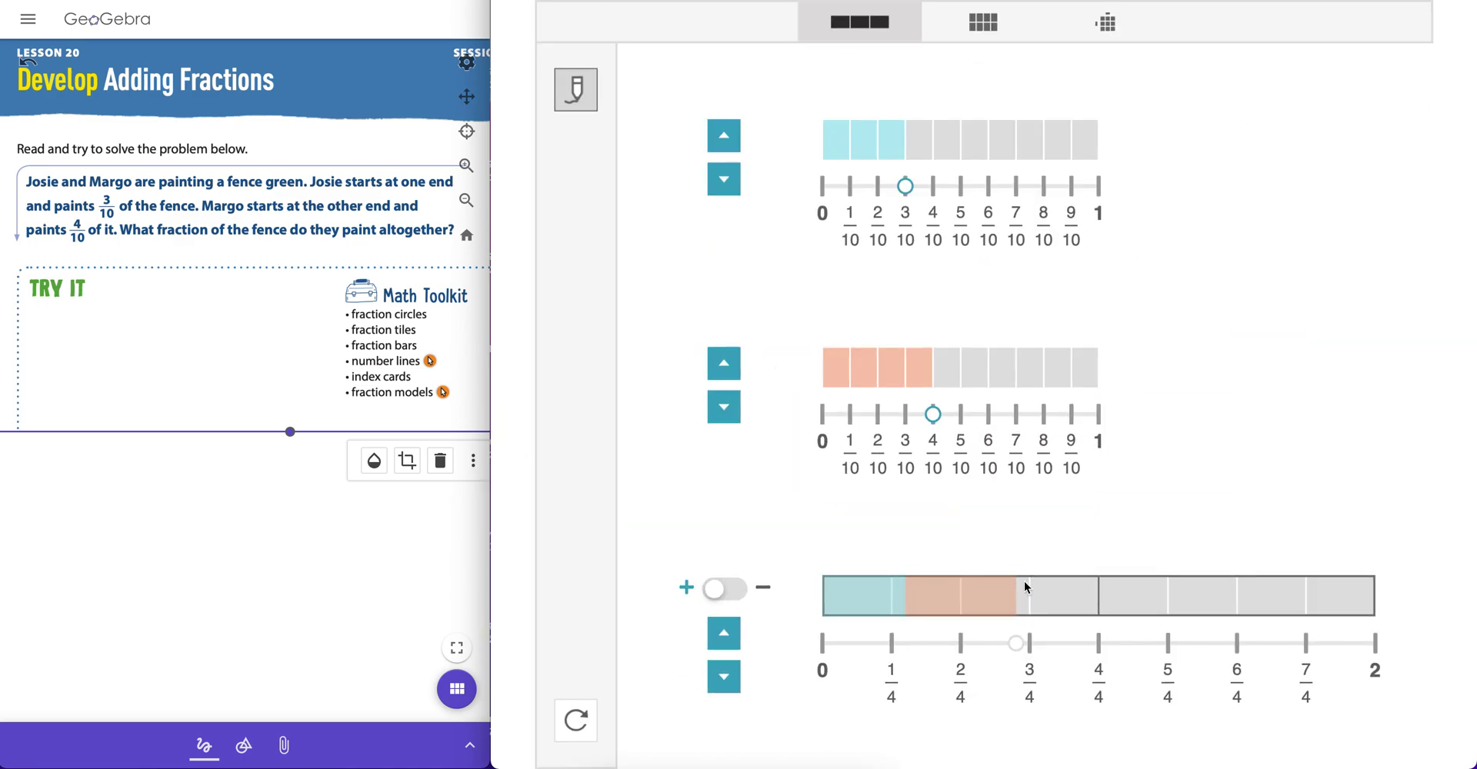
pyautogui.click(724, 635)
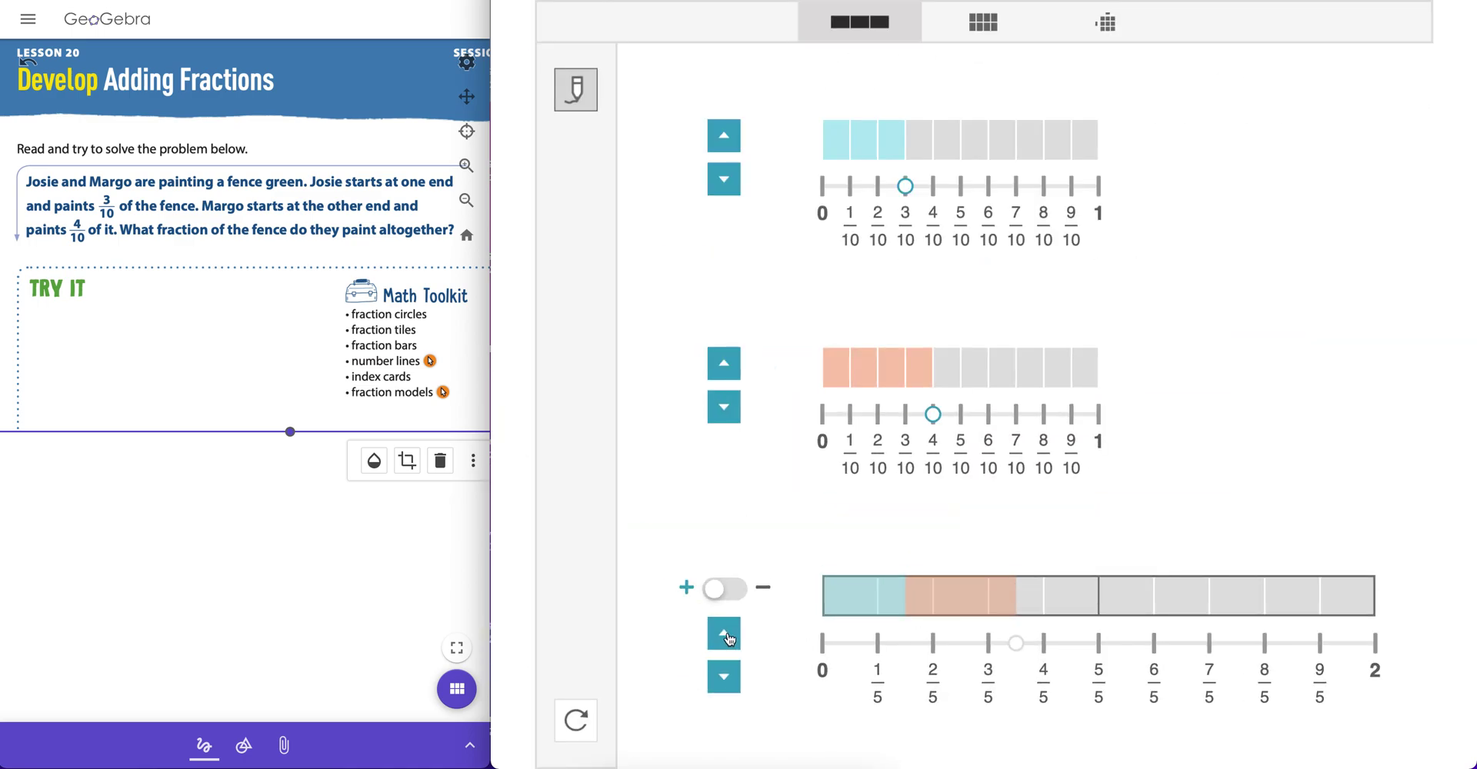
pyautogui.click(724, 634)
pyautogui.click(724, 635)
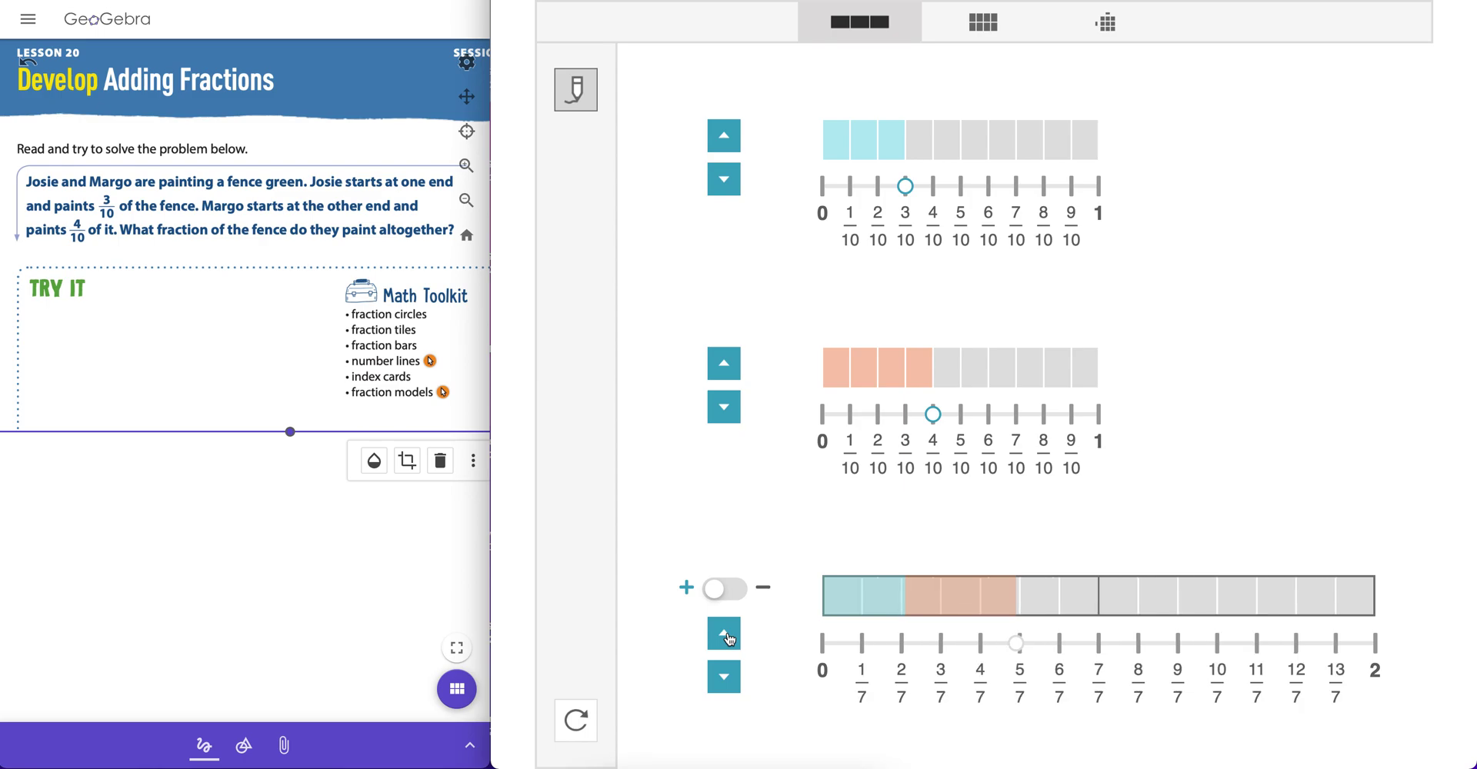
pyautogui.click(724, 635)
pyautogui.click(723, 634)
pyautogui.click(724, 635)
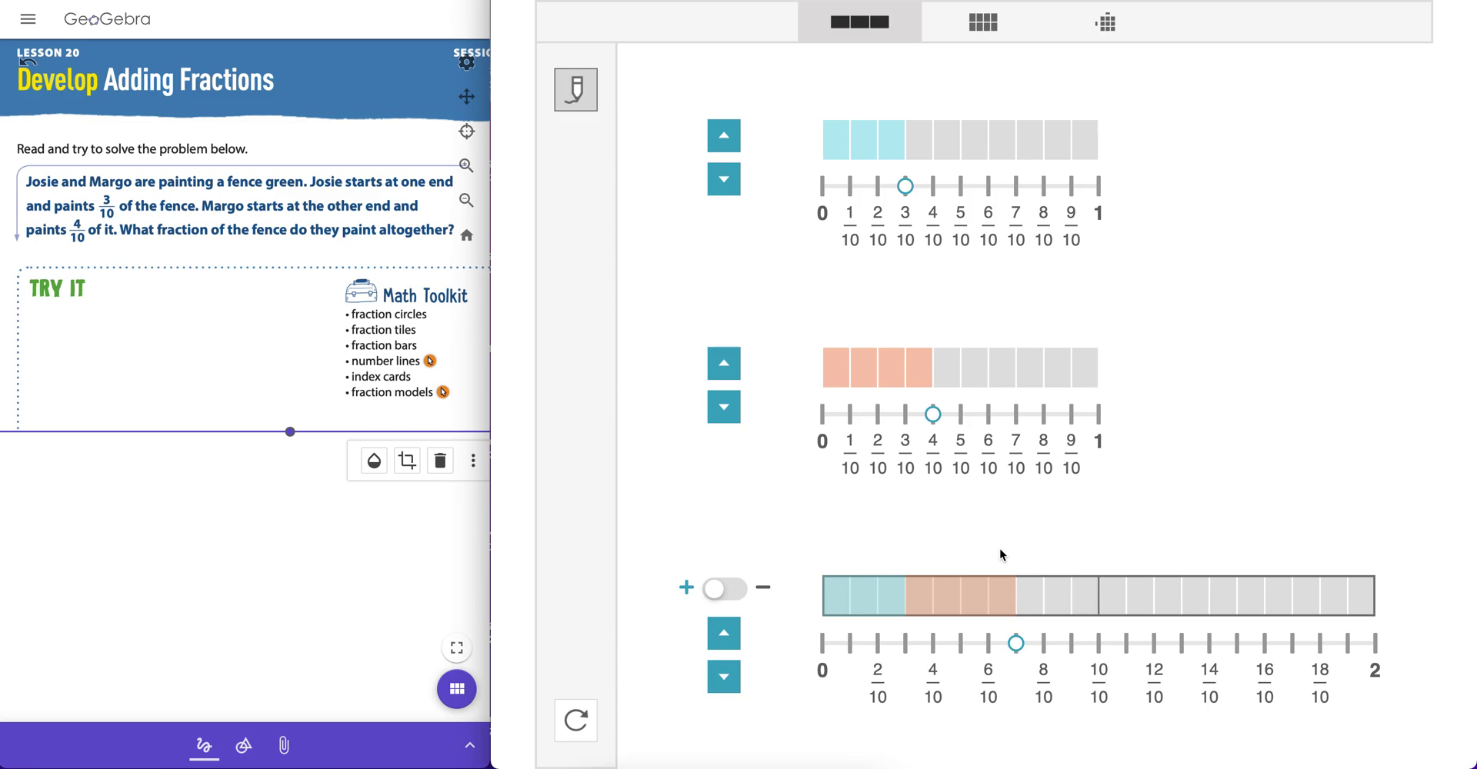
# Step: Switch to the area model and split the rectangle into tenths
pyautogui.click(990, 25)
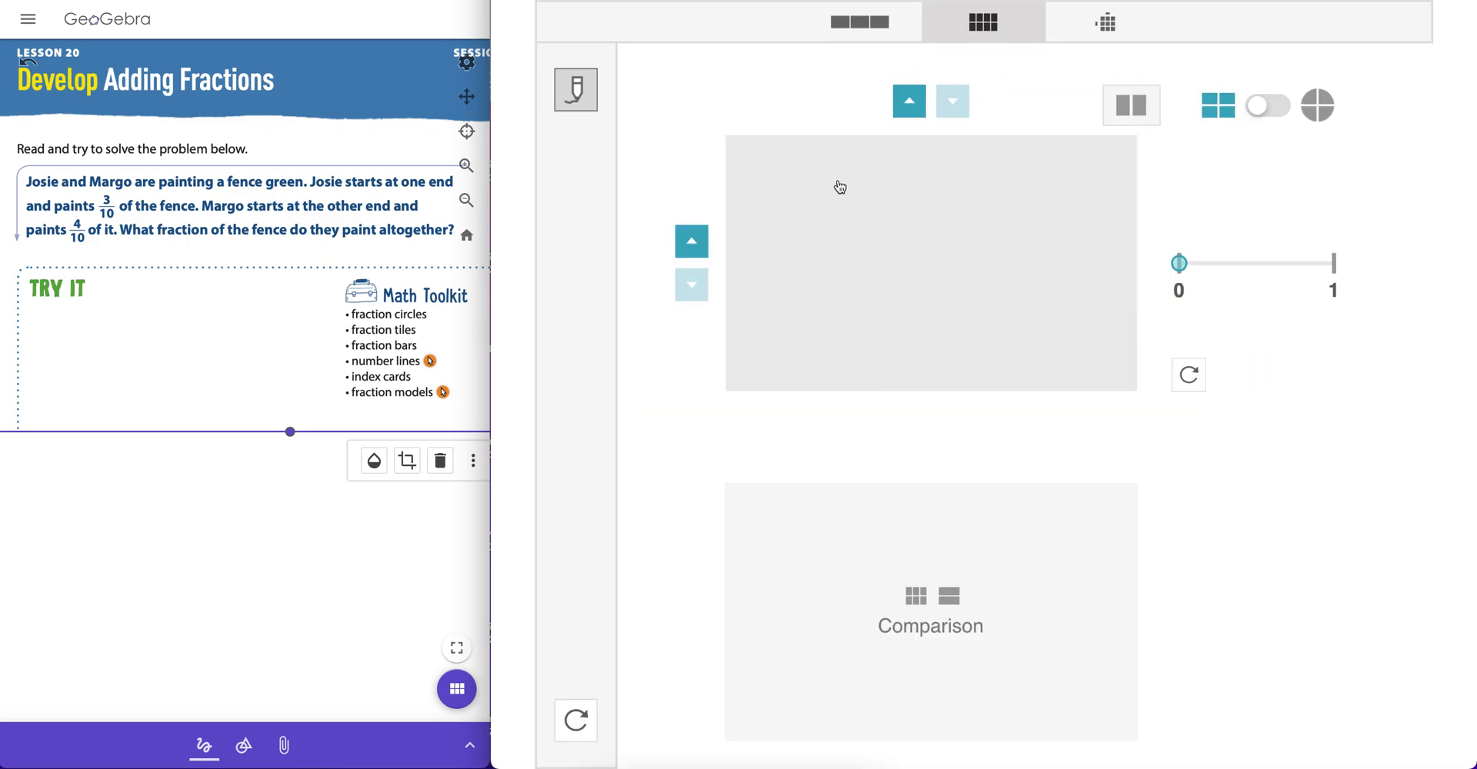
pyautogui.click(912, 108)
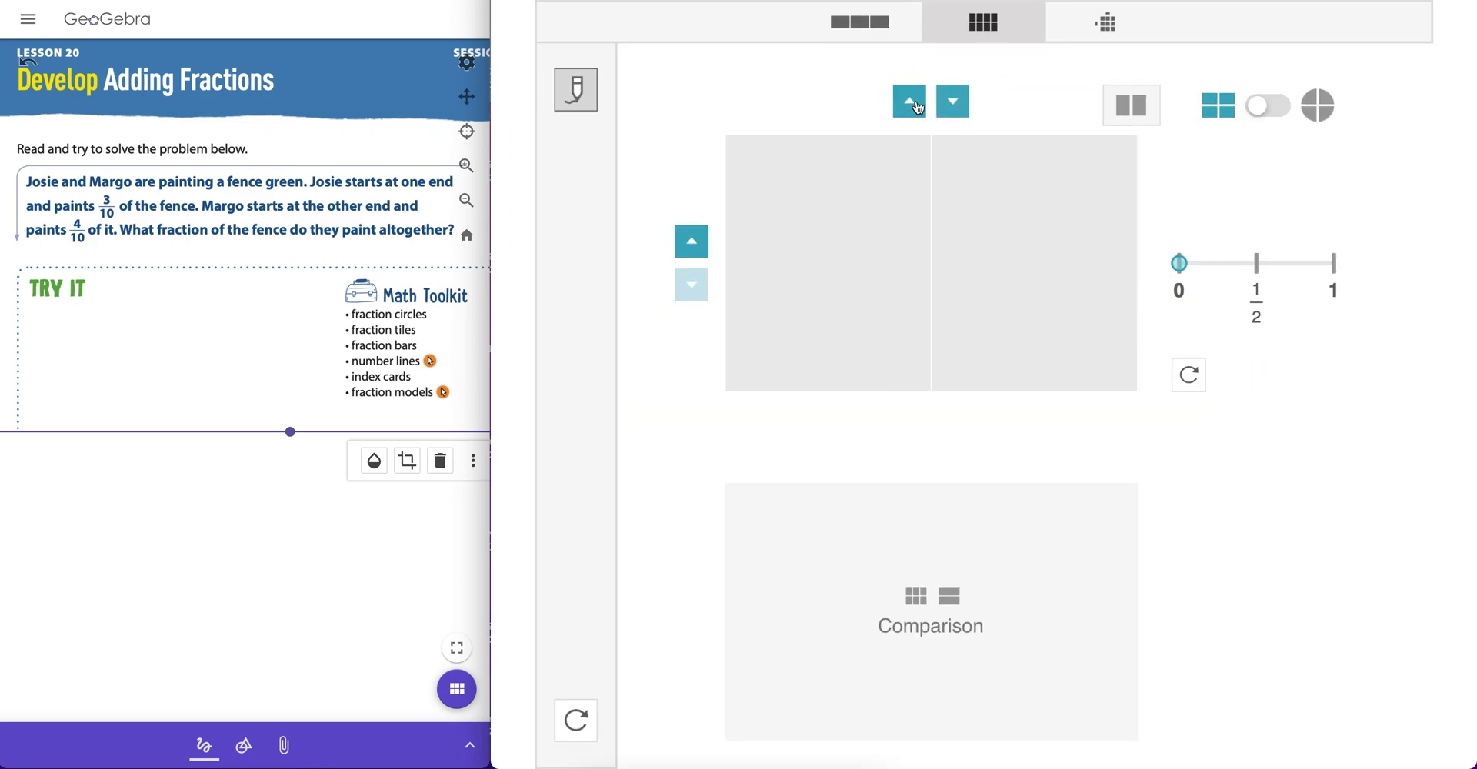
pyautogui.click(915, 107)
pyautogui.click(916, 107)
pyautogui.click(916, 107)
pyautogui.click(915, 107)
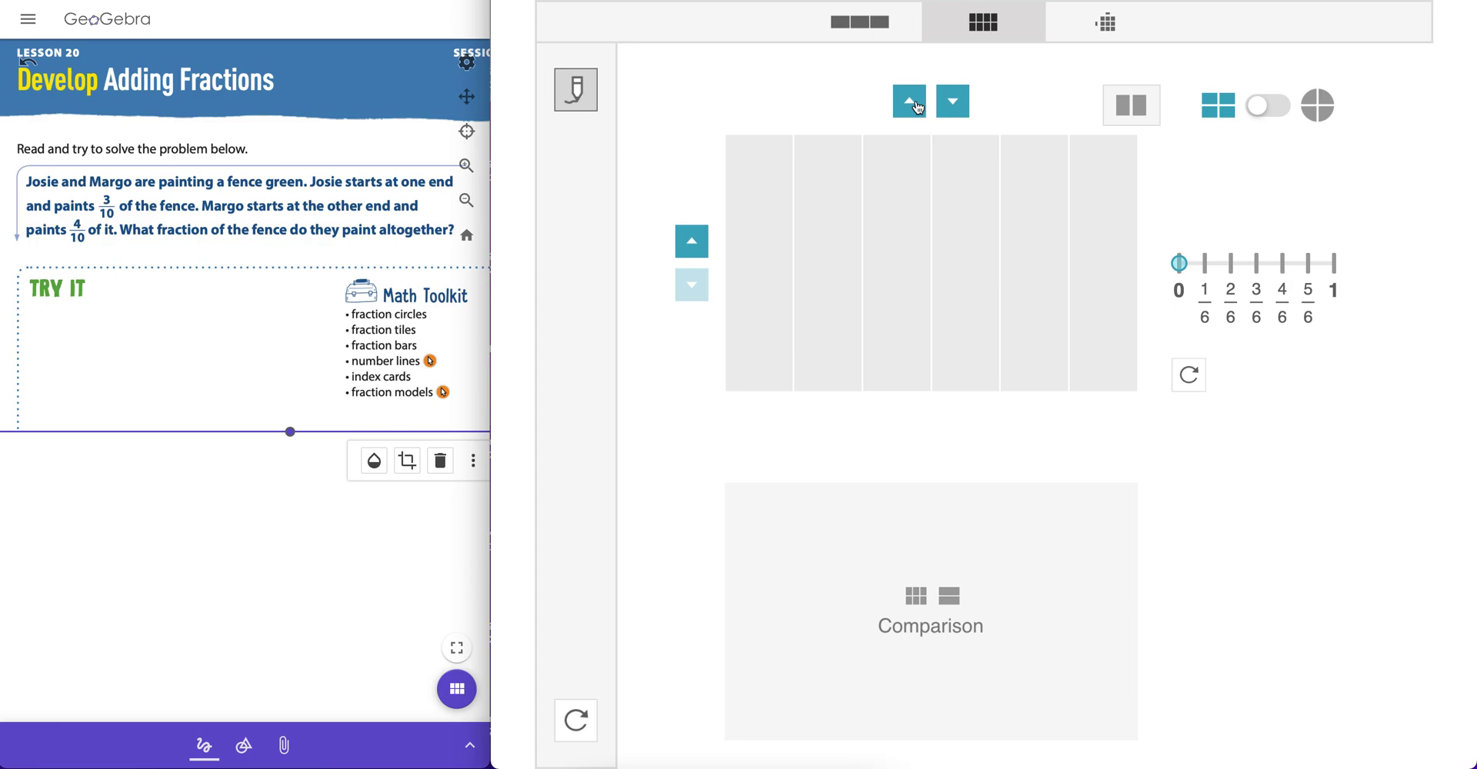
pyautogui.click(915, 107)
pyautogui.click(915, 107)
pyautogui.click(916, 107)
pyautogui.click(915, 107)
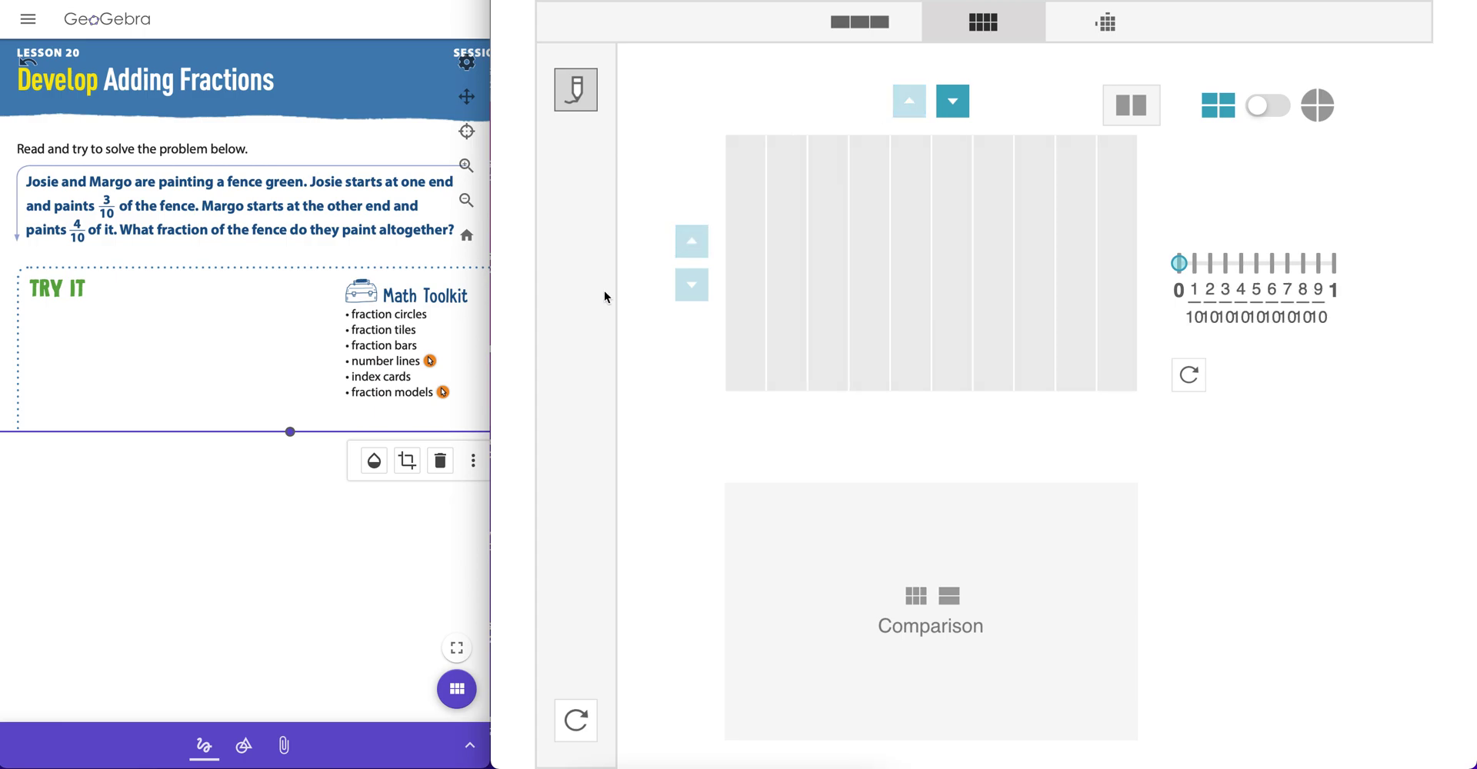
# Step: Widen the tool pane and shade three columns of the area model to show 3/10
pyautogui.moveTo(490, 293); pyautogui.dragTo(221, 289)
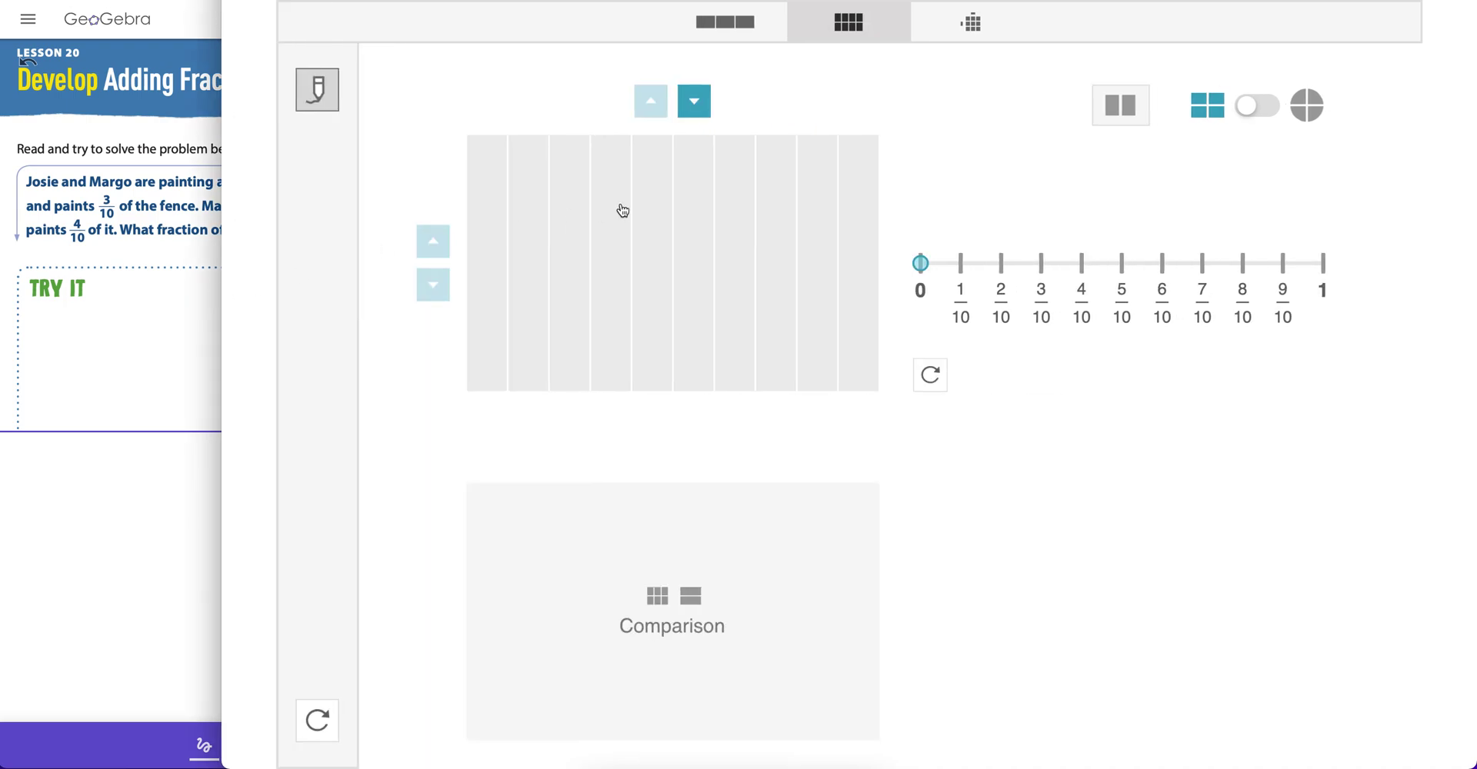
pyautogui.click(492, 269)
pyautogui.click(527, 265)
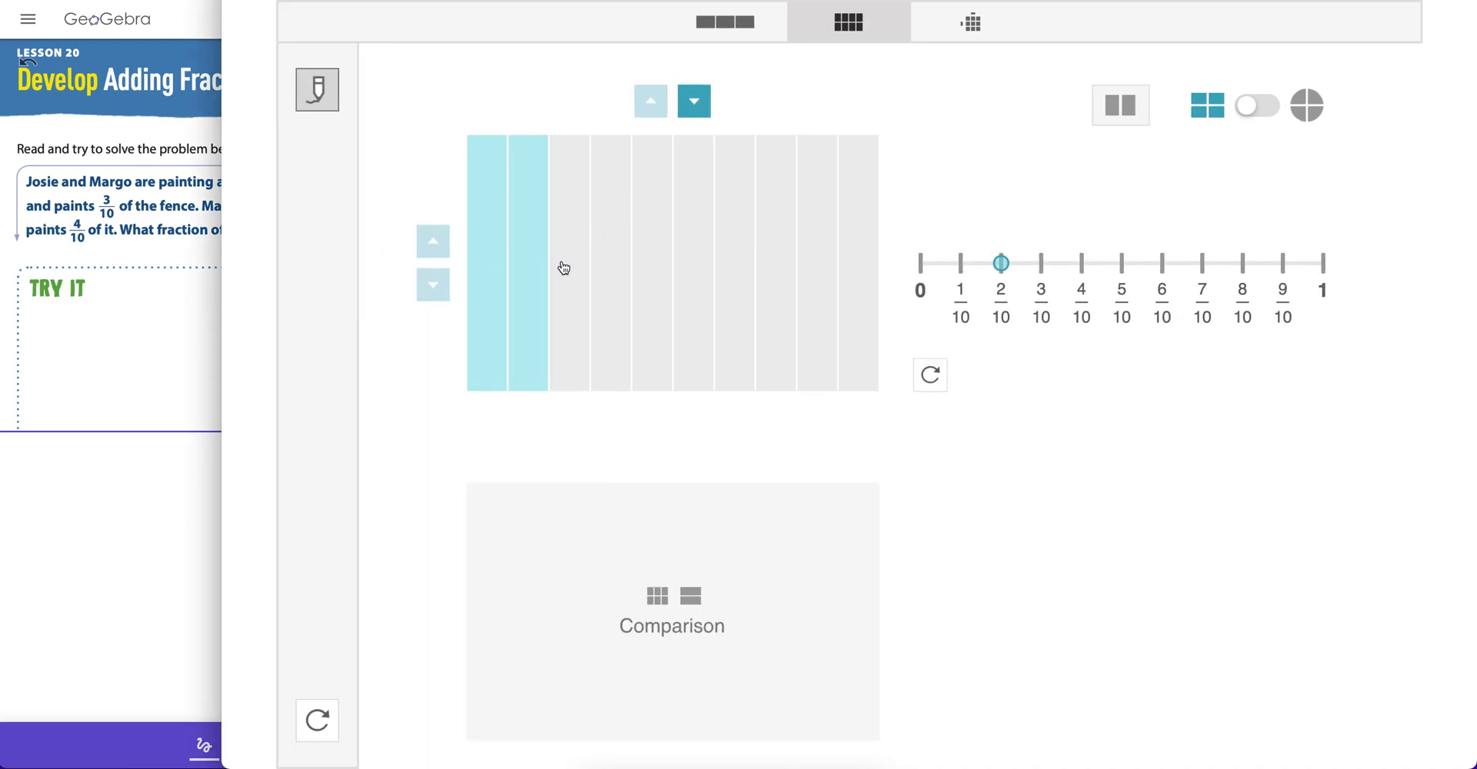
pyautogui.click(564, 267)
pyautogui.moveTo(220, 302); pyautogui.dragTo(477, 295)
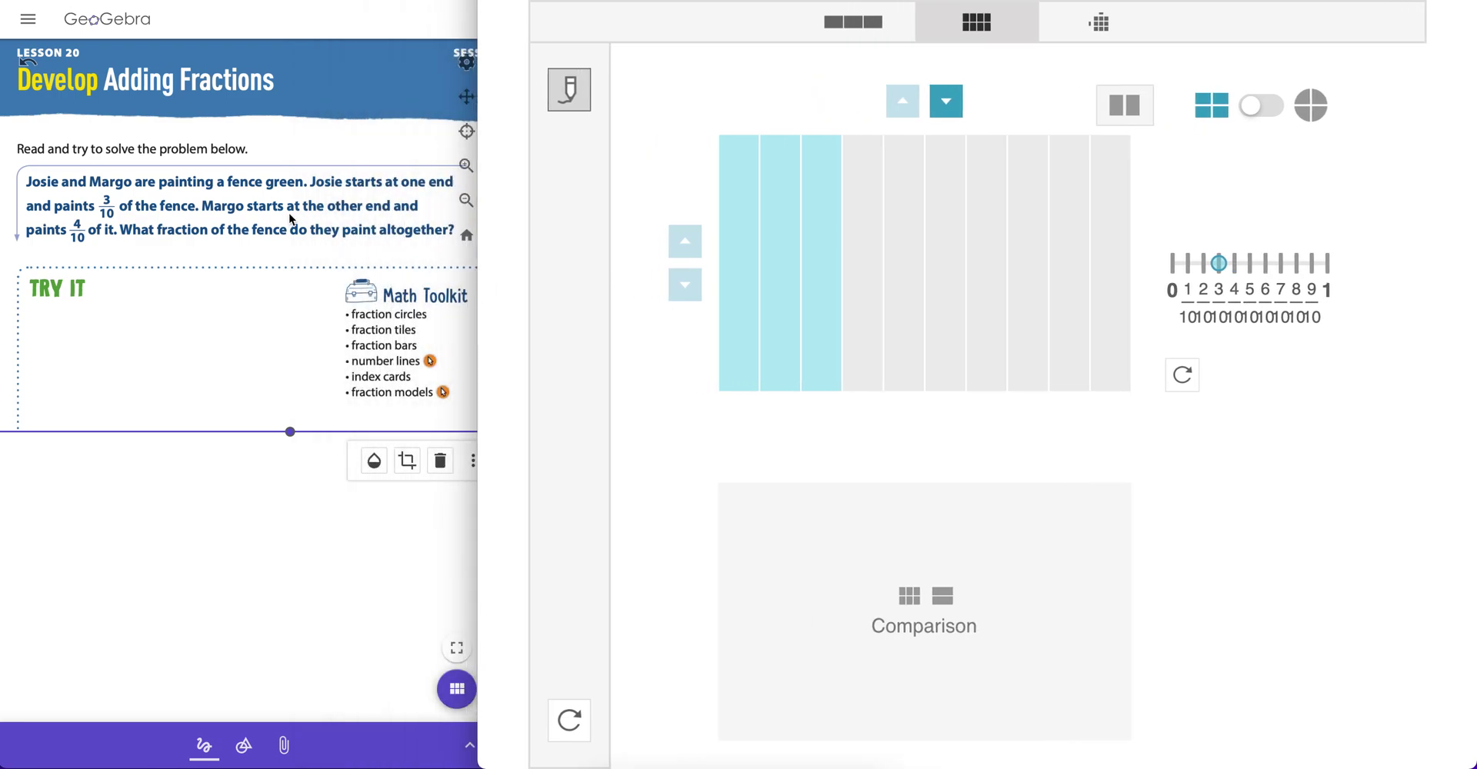
pyautogui.moveTo(478, 245); pyautogui.dragTo(317, 246)
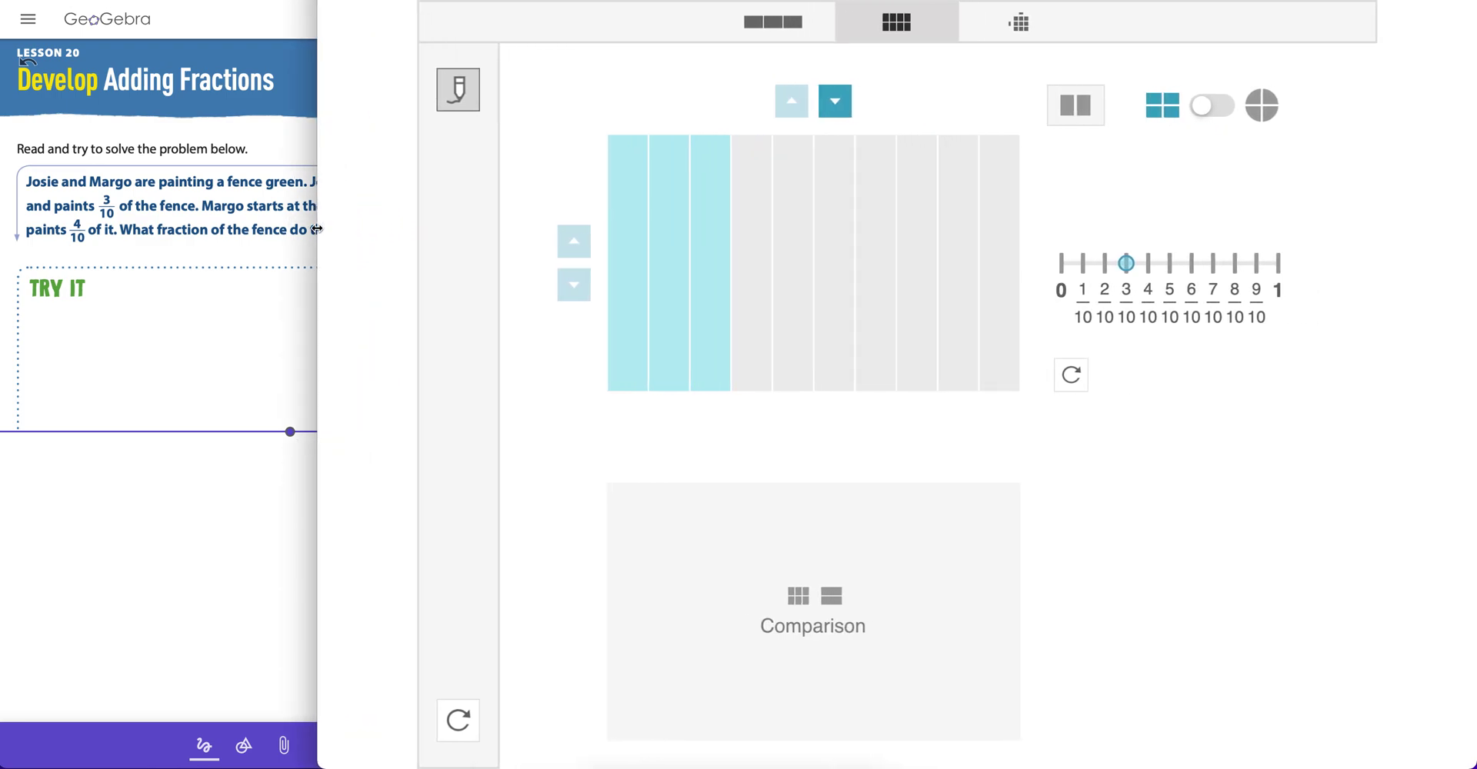
# Step: Add a pink comparison bar and split it into tenths
pyautogui.click(770, 599)
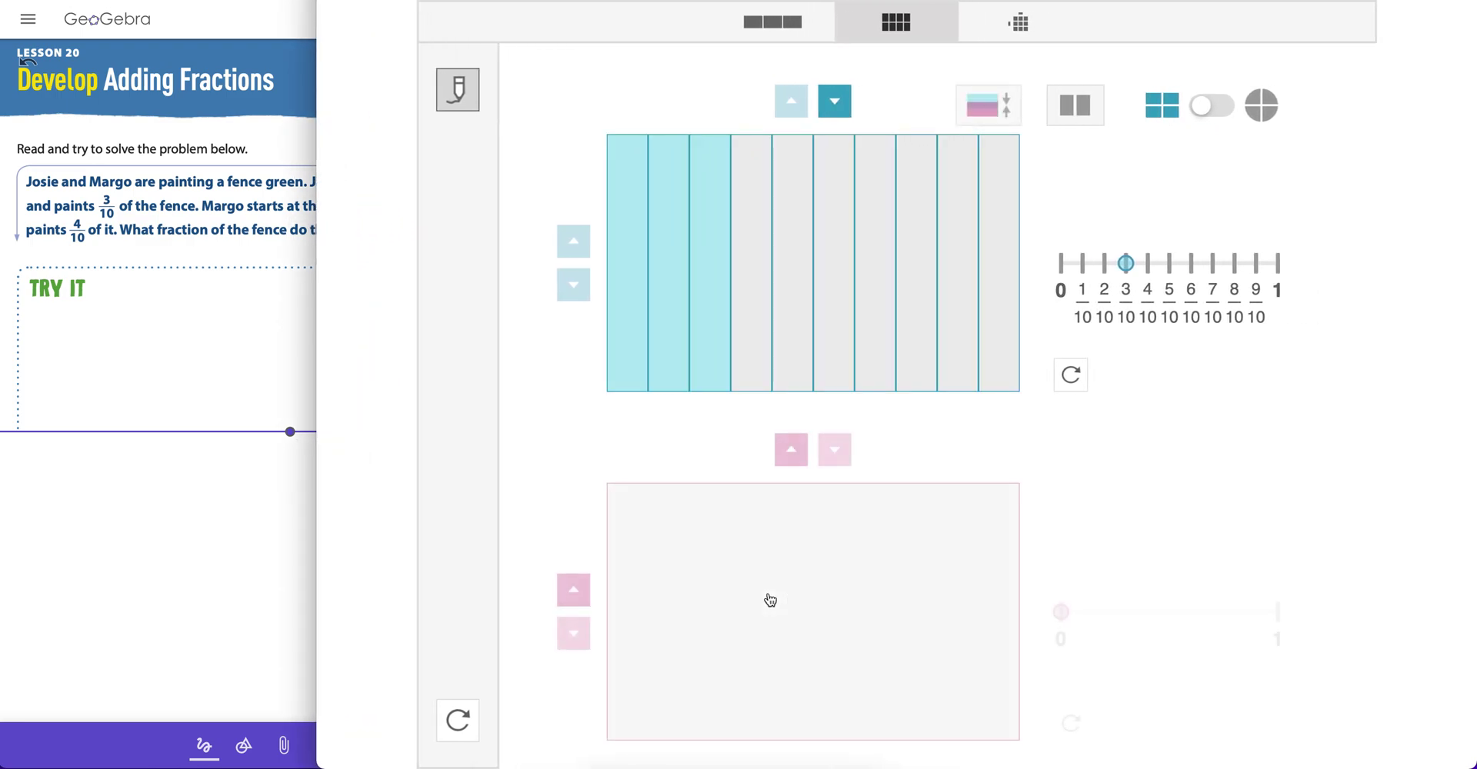
pyautogui.click(577, 590)
pyautogui.click(580, 590)
pyautogui.click(581, 590)
pyautogui.click(581, 590)
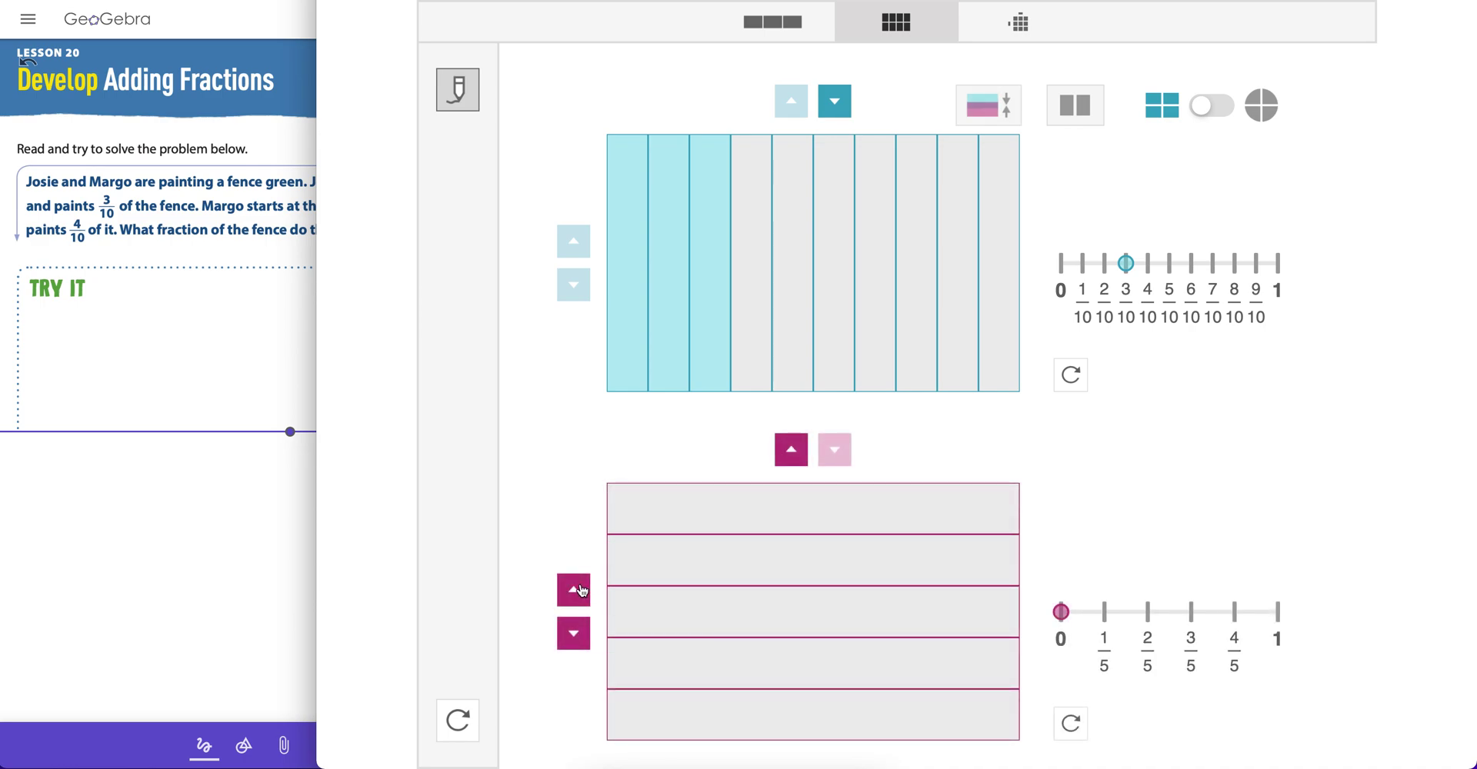
pyautogui.click(580, 637)
pyautogui.click(580, 636)
pyautogui.click(580, 639)
pyautogui.click(580, 638)
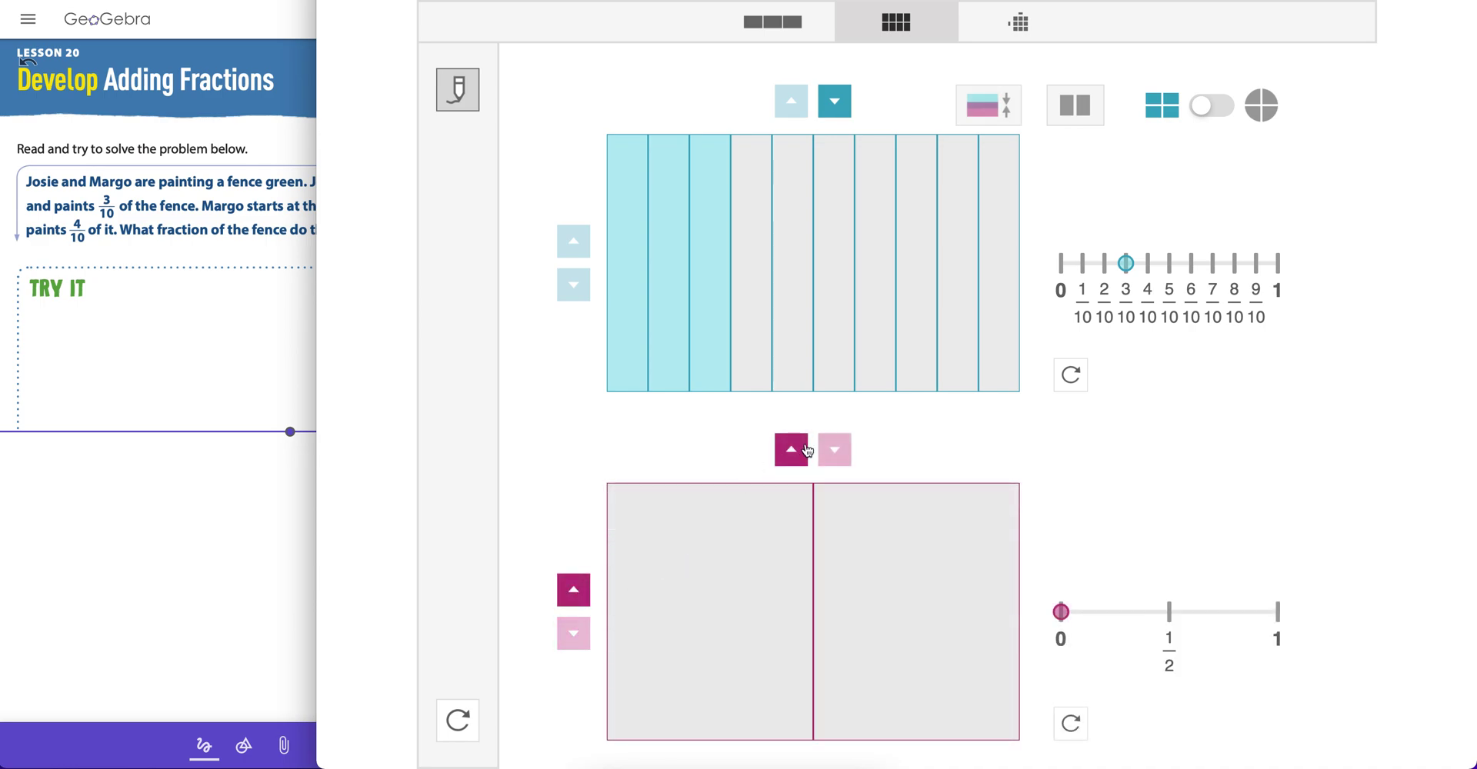
pyautogui.click(790, 450)
pyautogui.click(791, 450)
pyautogui.click(791, 450)
pyautogui.click(790, 450)
pyautogui.click(791, 450)
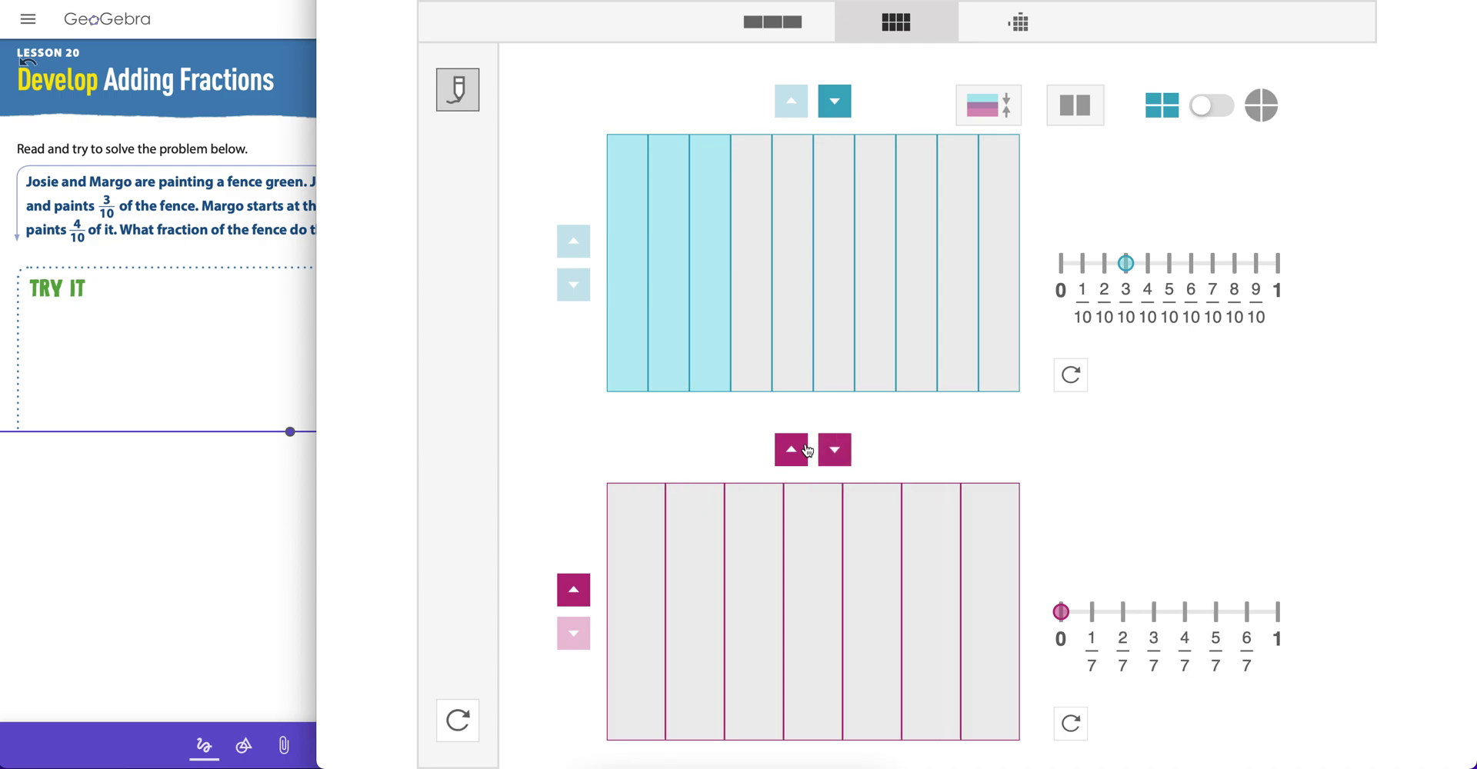
pyautogui.click(804, 450)
pyautogui.click(805, 450)
pyautogui.click(804, 450)
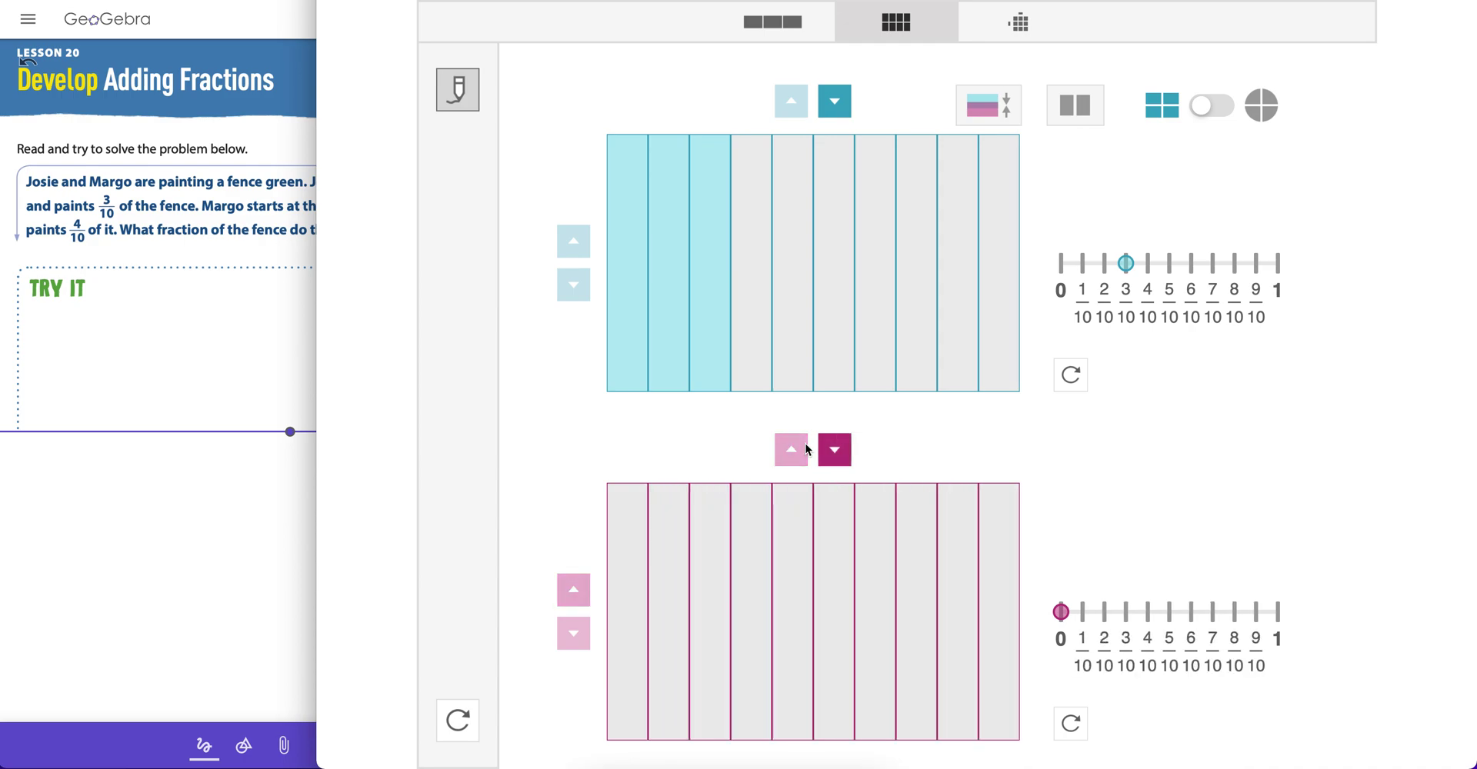
# Step: Shade the four rightmost tenths of the pink bar to show 4/10 and combine the bars
pyautogui.click(1010, 578)
pyautogui.click(961, 579)
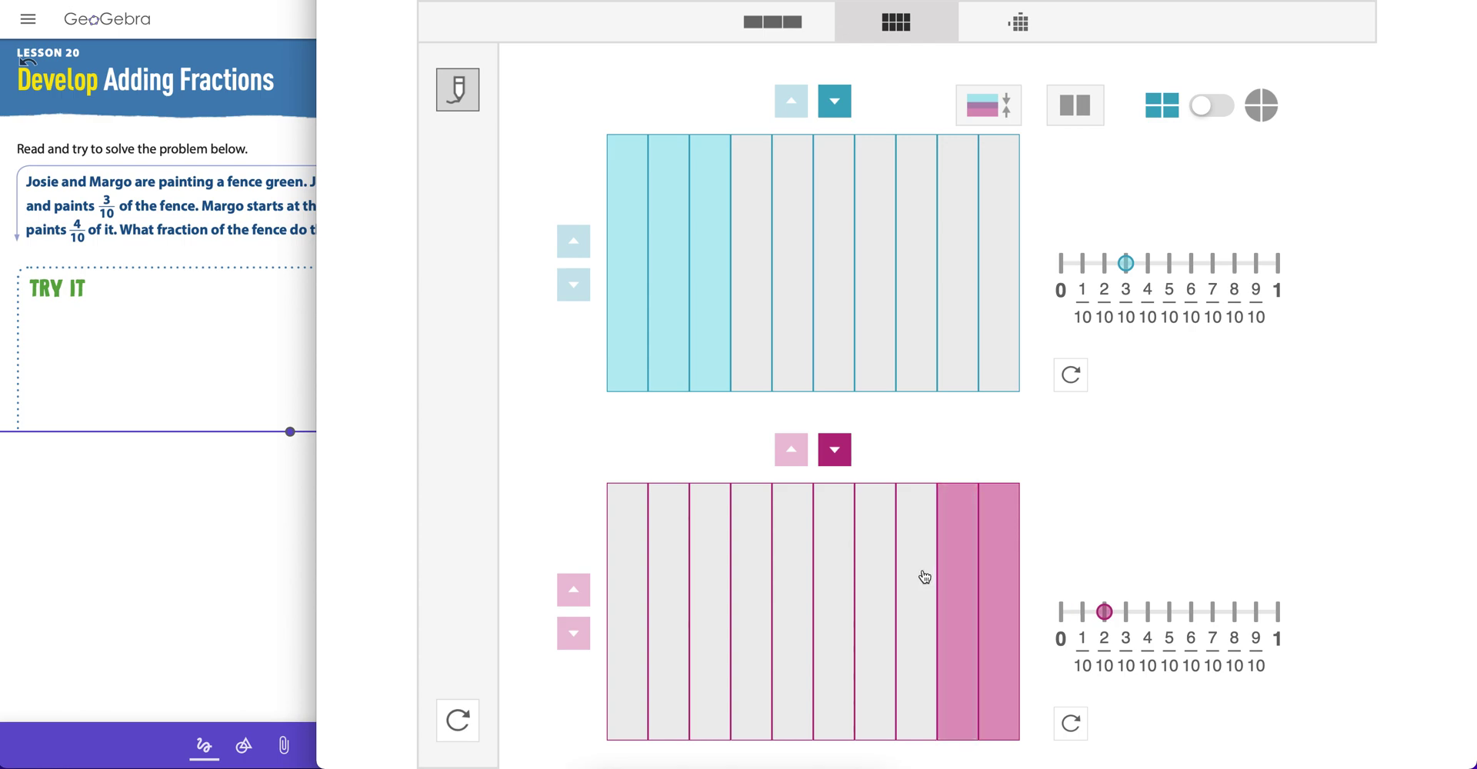
pyautogui.click(924, 577)
pyautogui.click(875, 579)
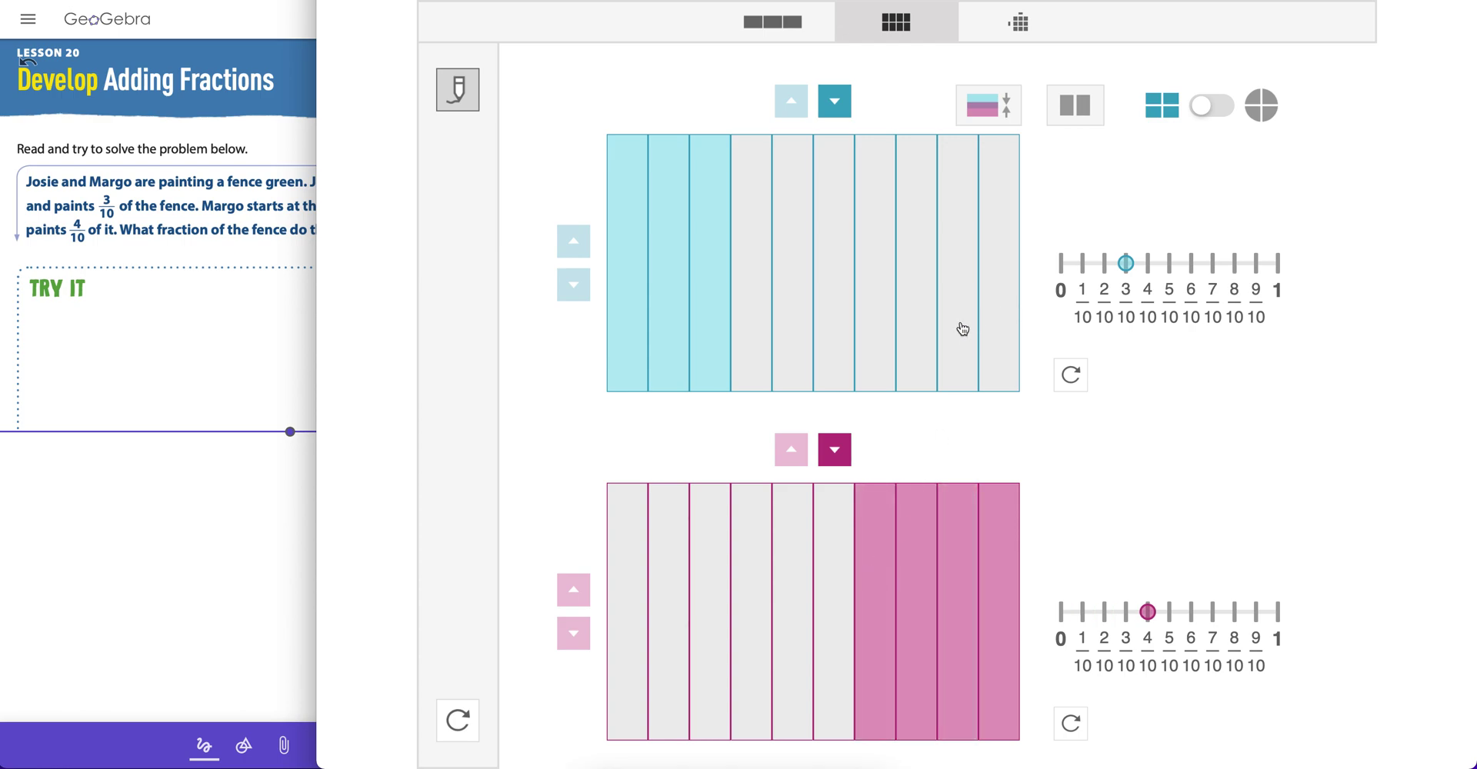
pyautogui.click(993, 108)
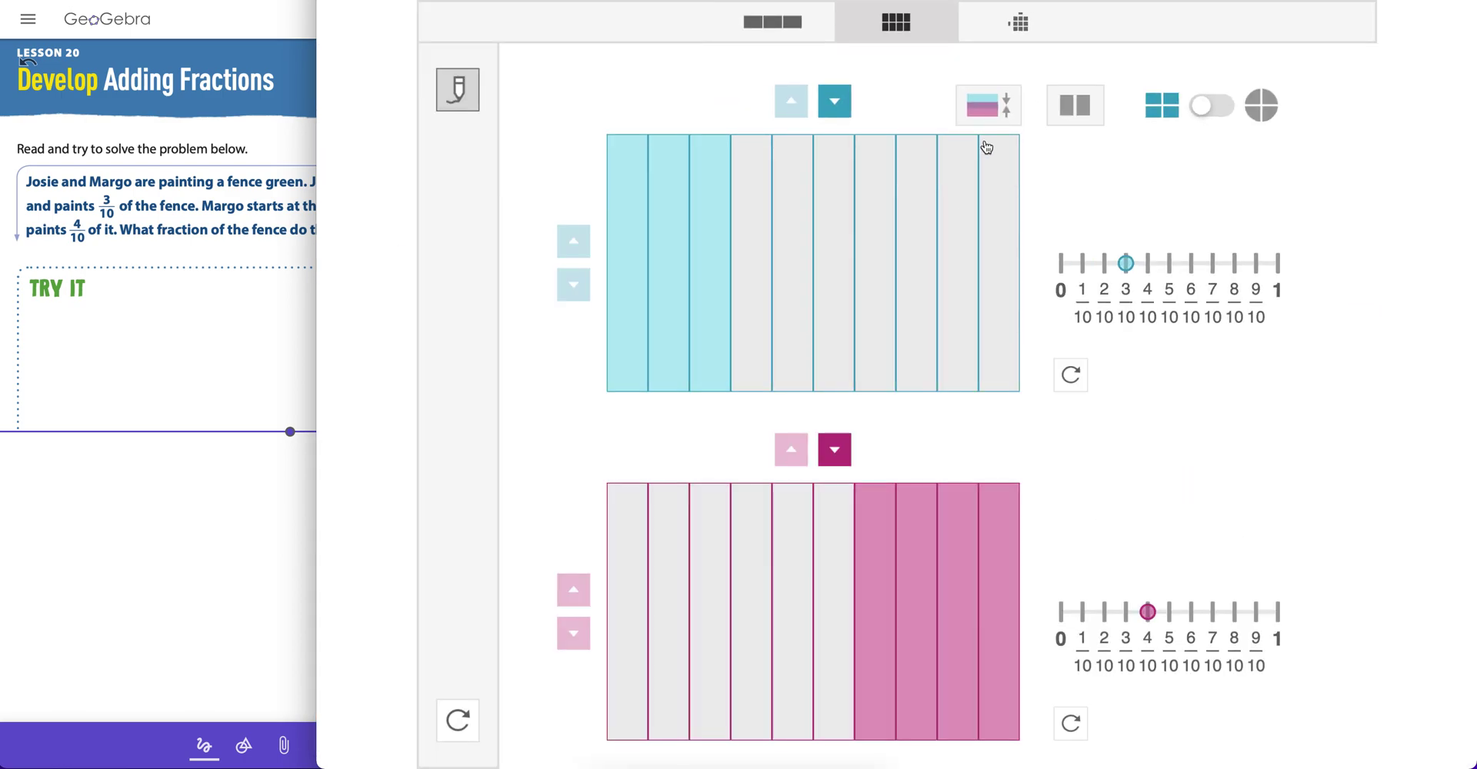
# Step: Overlay the blue 3/10 and pink 4/10 bars into one tenths rectangle
pyautogui.click(901, 322)
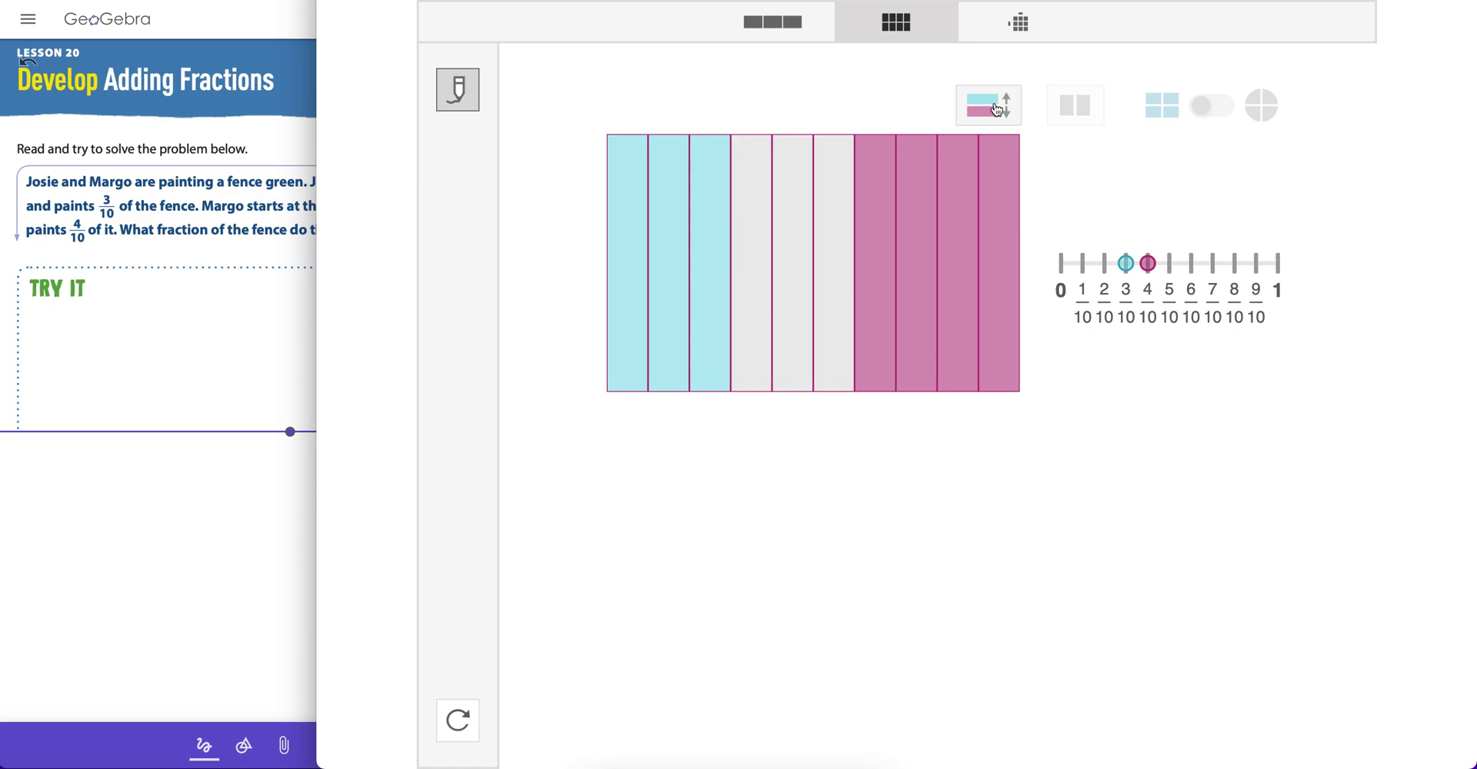
# Step: Return to the fraction strips, reset the tool to clear all work, and widen the lesson pane
pyautogui.click(761, 23)
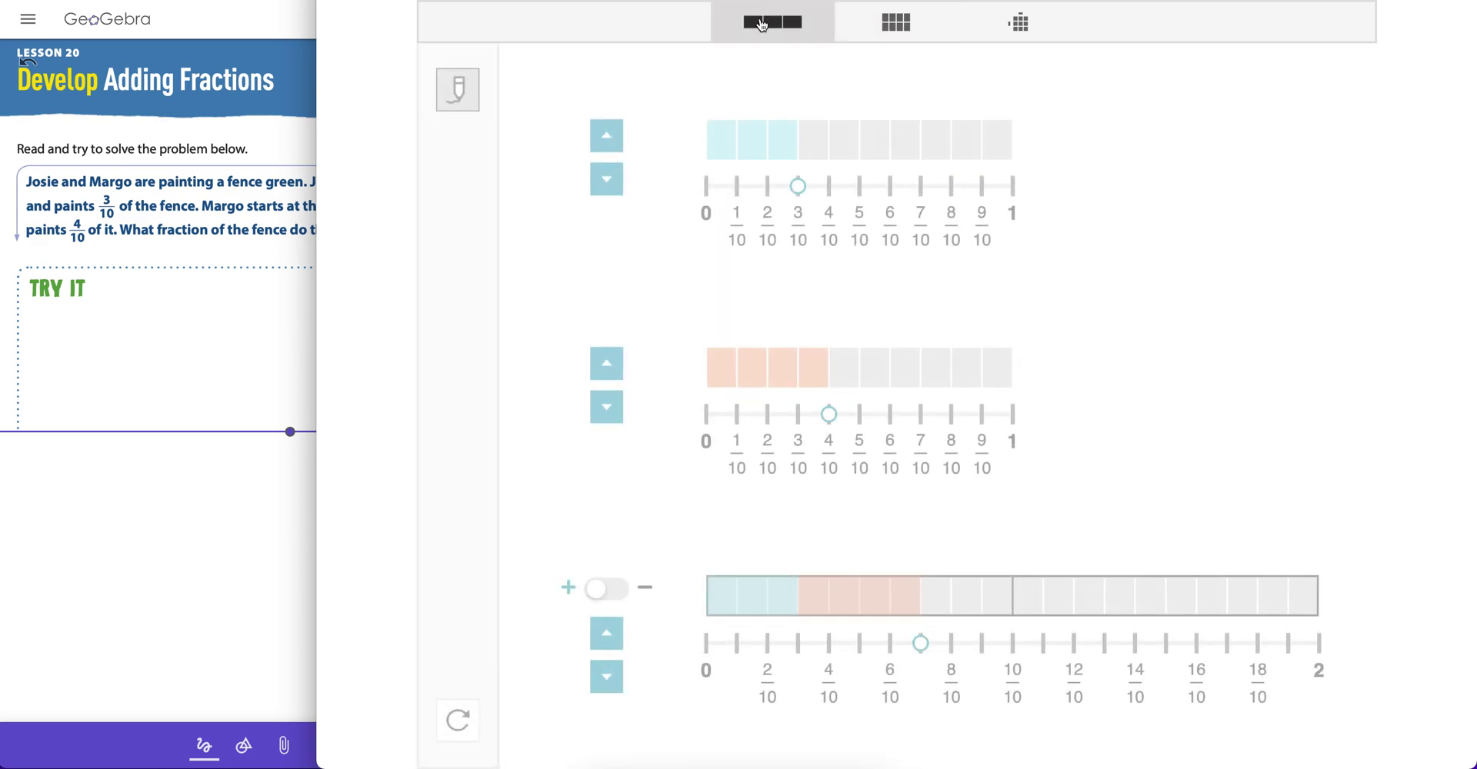
pyautogui.click(458, 720)
pyautogui.moveTo(245, 608)
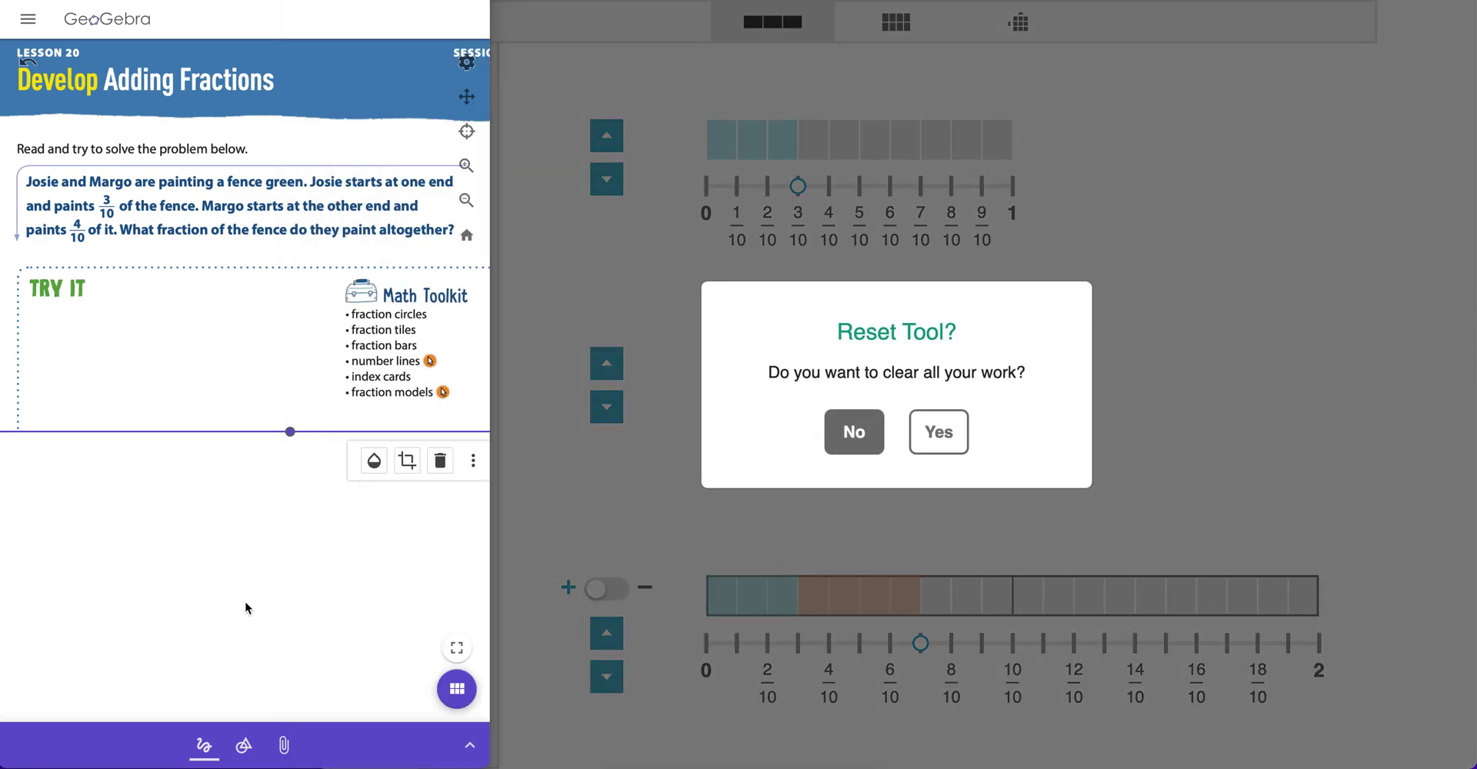
pyautogui.click(949, 431)
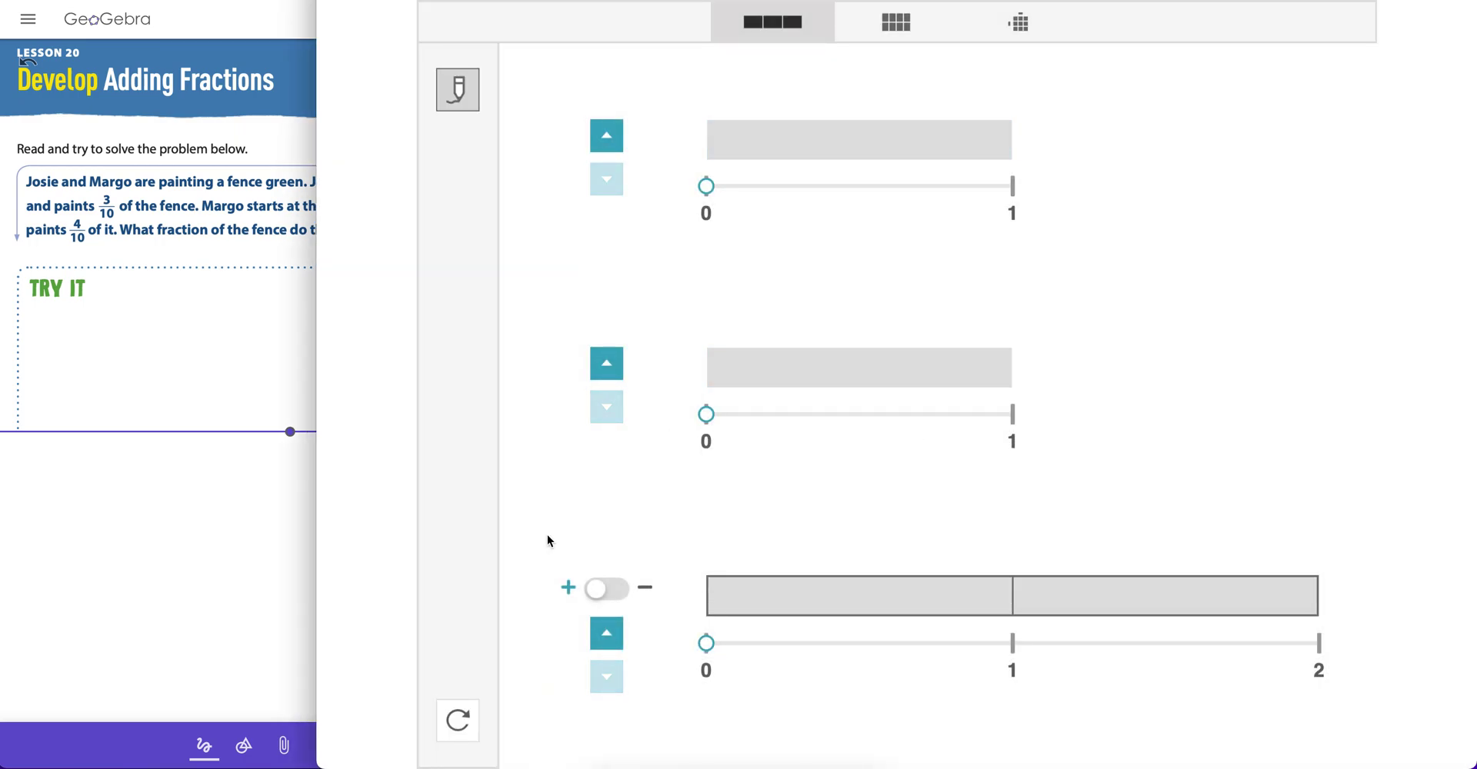
pyautogui.moveTo(320, 523); pyautogui.dragTo(491, 512)
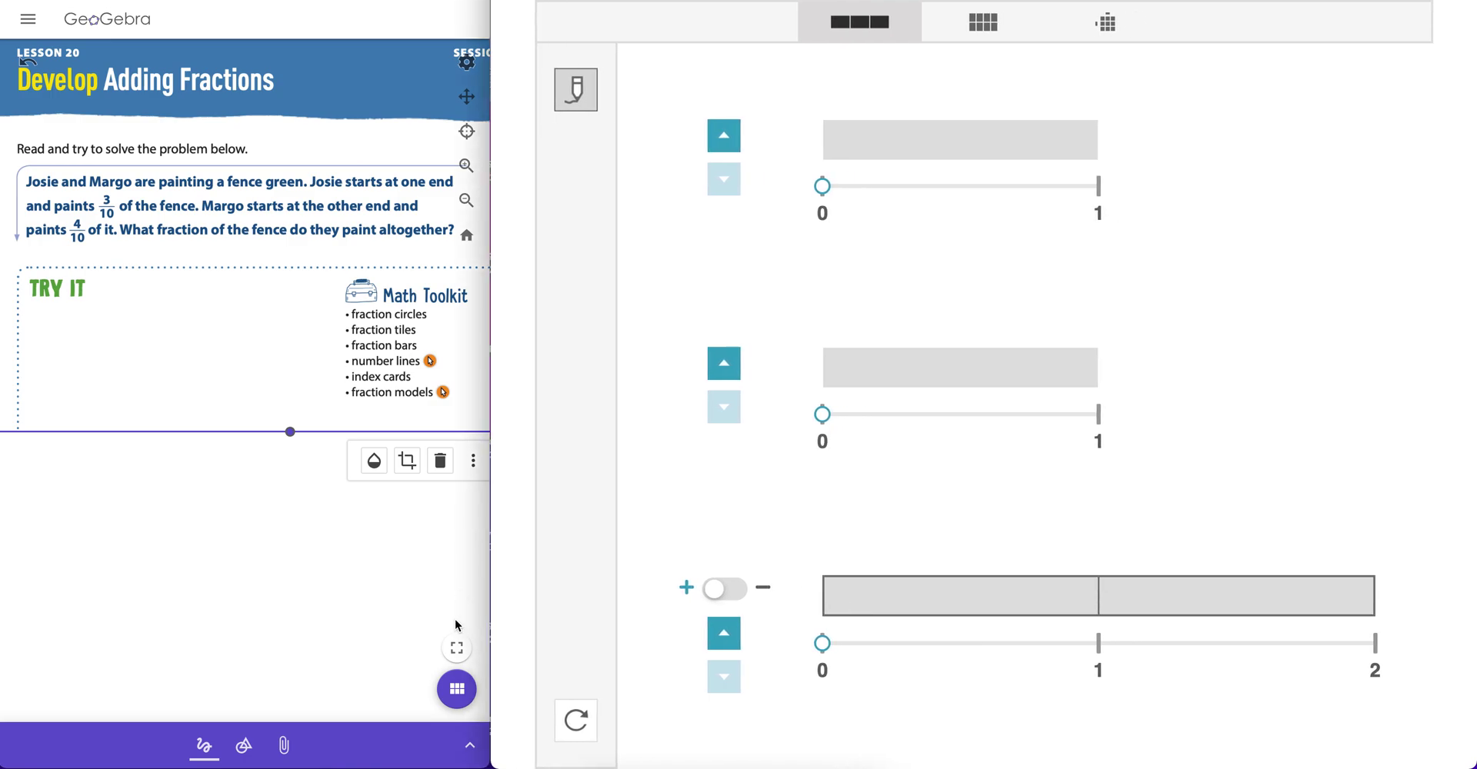
pyautogui.click(462, 694)
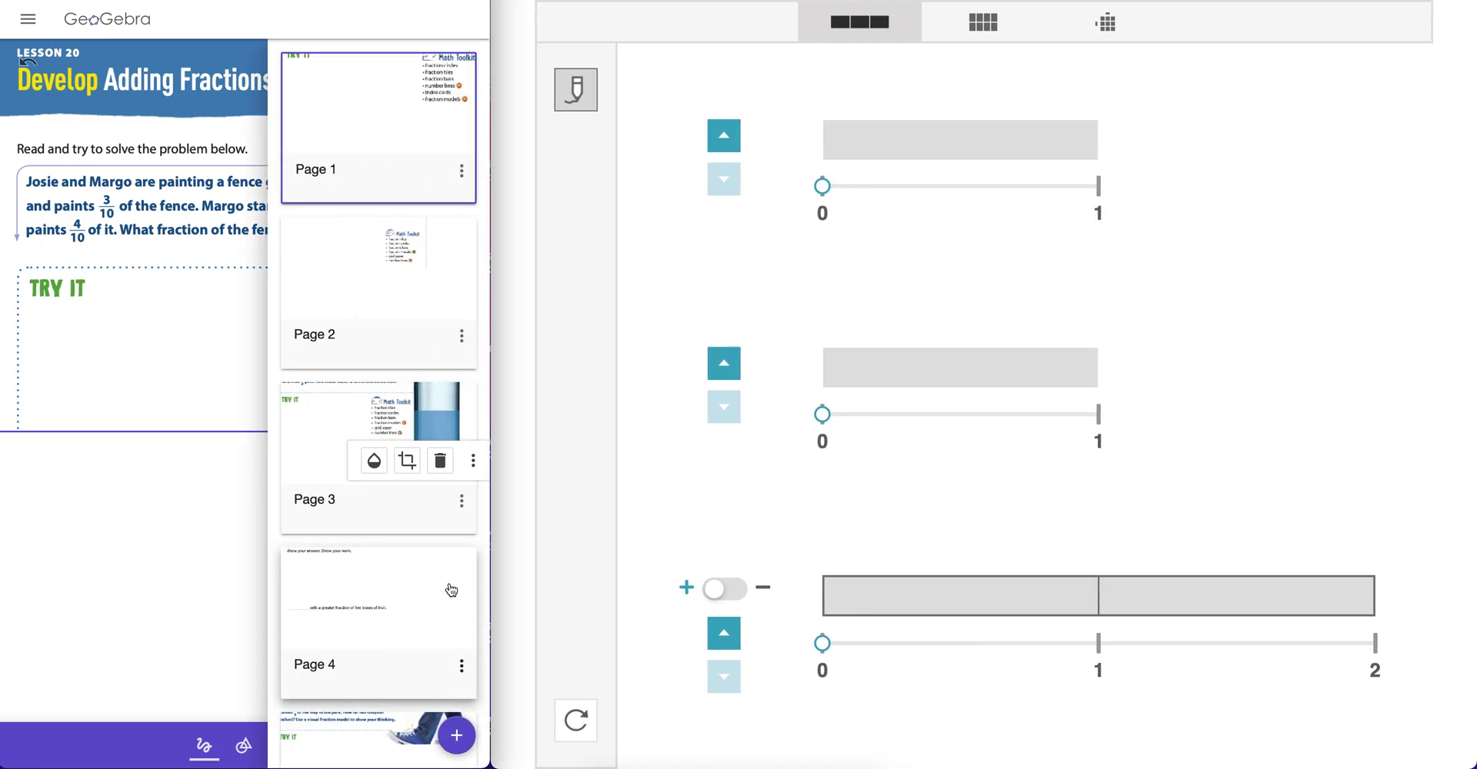
# Step: Go to page 2's kayak problem (1/2 + 4/5) and split the first strip into halves
pyautogui.click(432, 290)
pyautogui.click(225, 413)
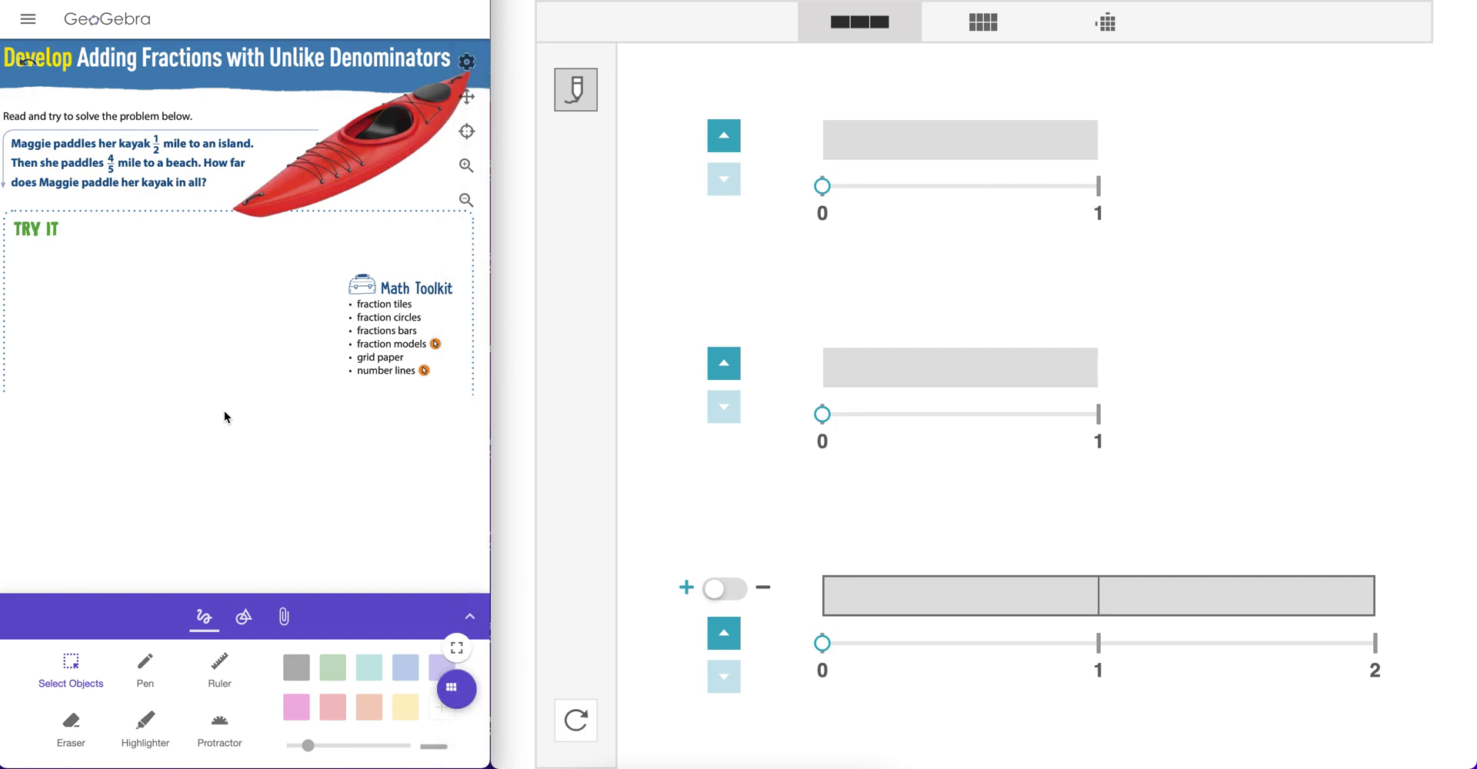
pyautogui.click(724, 138)
# Step: Shade 1/2 on the first strip and set the second strip to fifths with 4/5 shaded
pyautogui.click(908, 151)
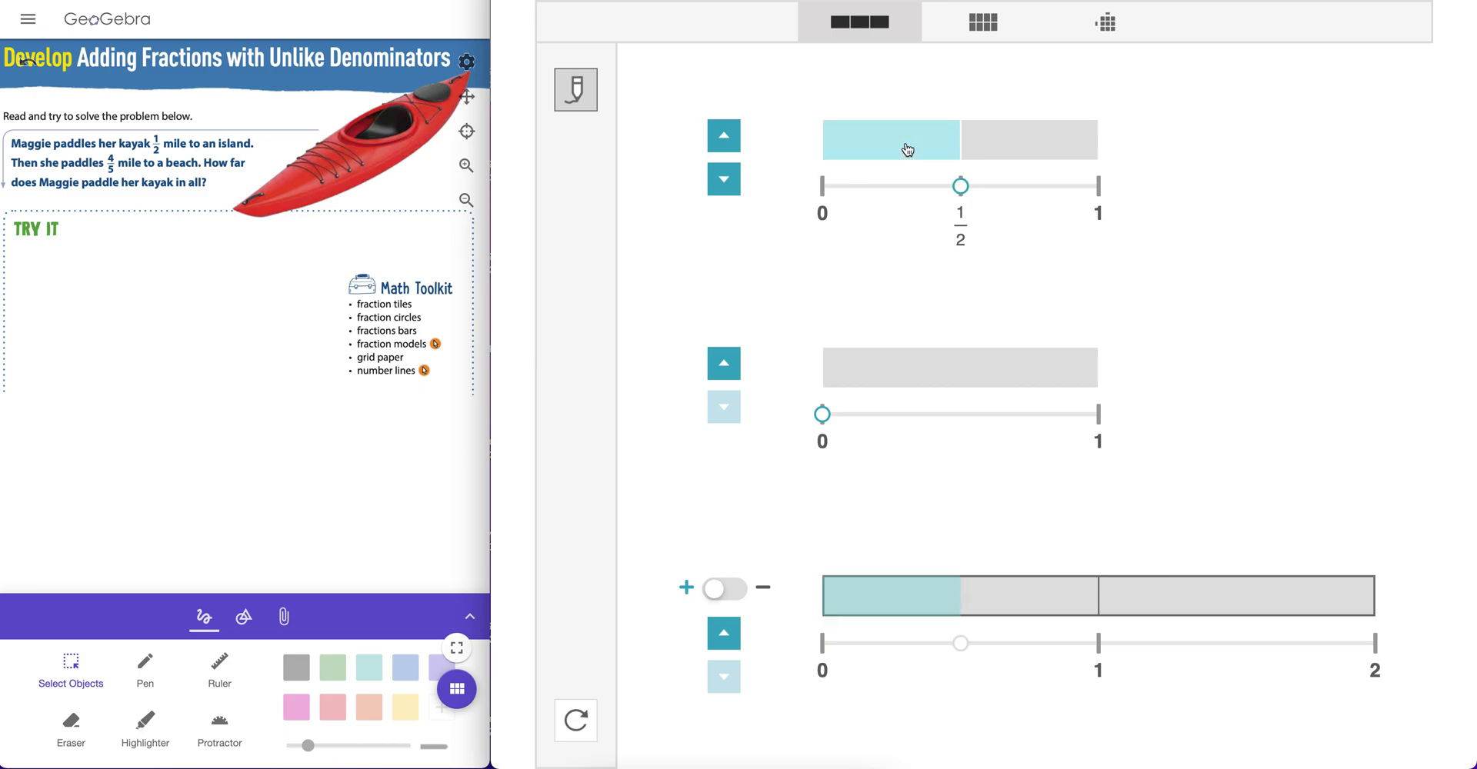
pyautogui.click(723, 368)
pyautogui.click(723, 368)
pyautogui.click(723, 367)
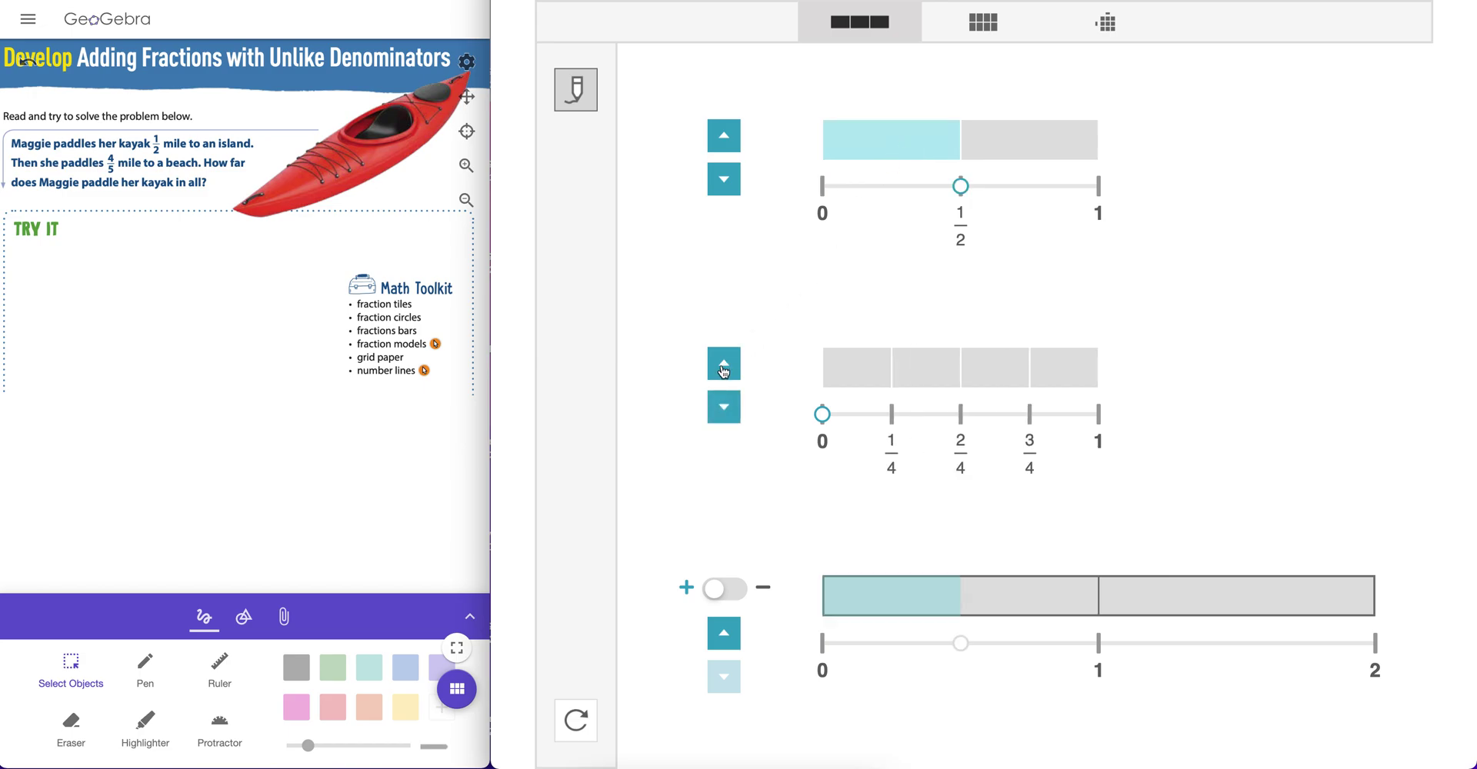
pyautogui.click(723, 368)
pyautogui.click(847, 373)
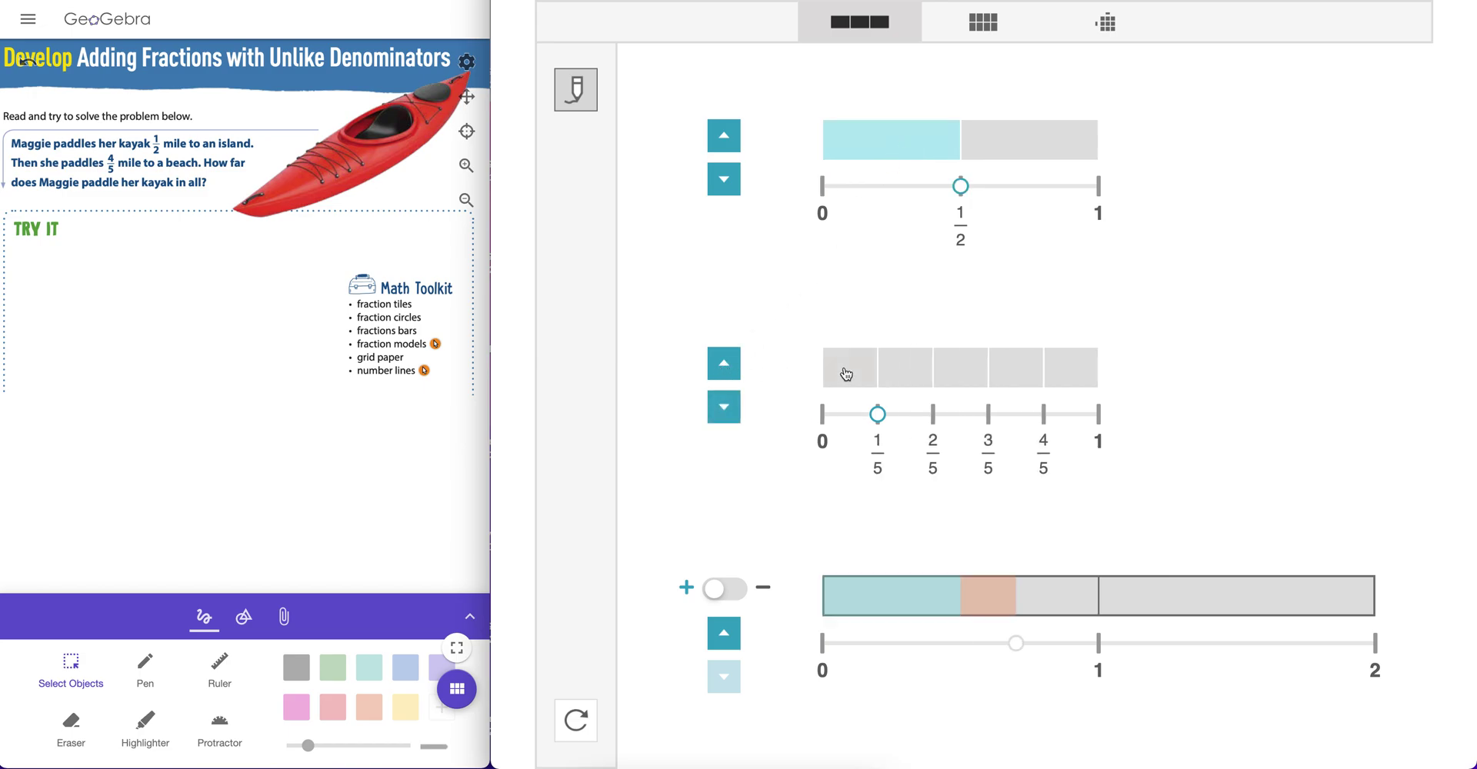
pyautogui.click(911, 372)
pyautogui.click(971, 375)
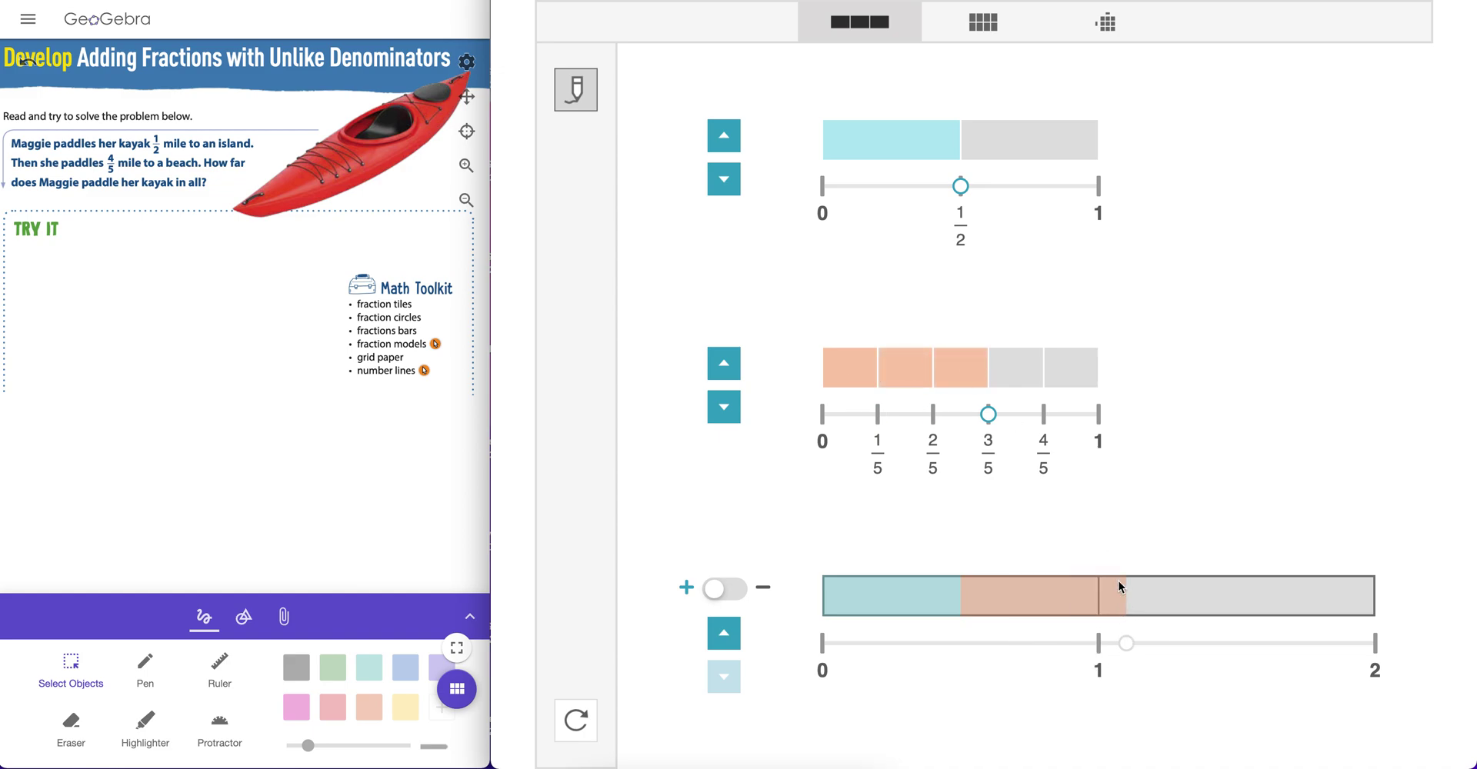
pyautogui.click(1018, 369)
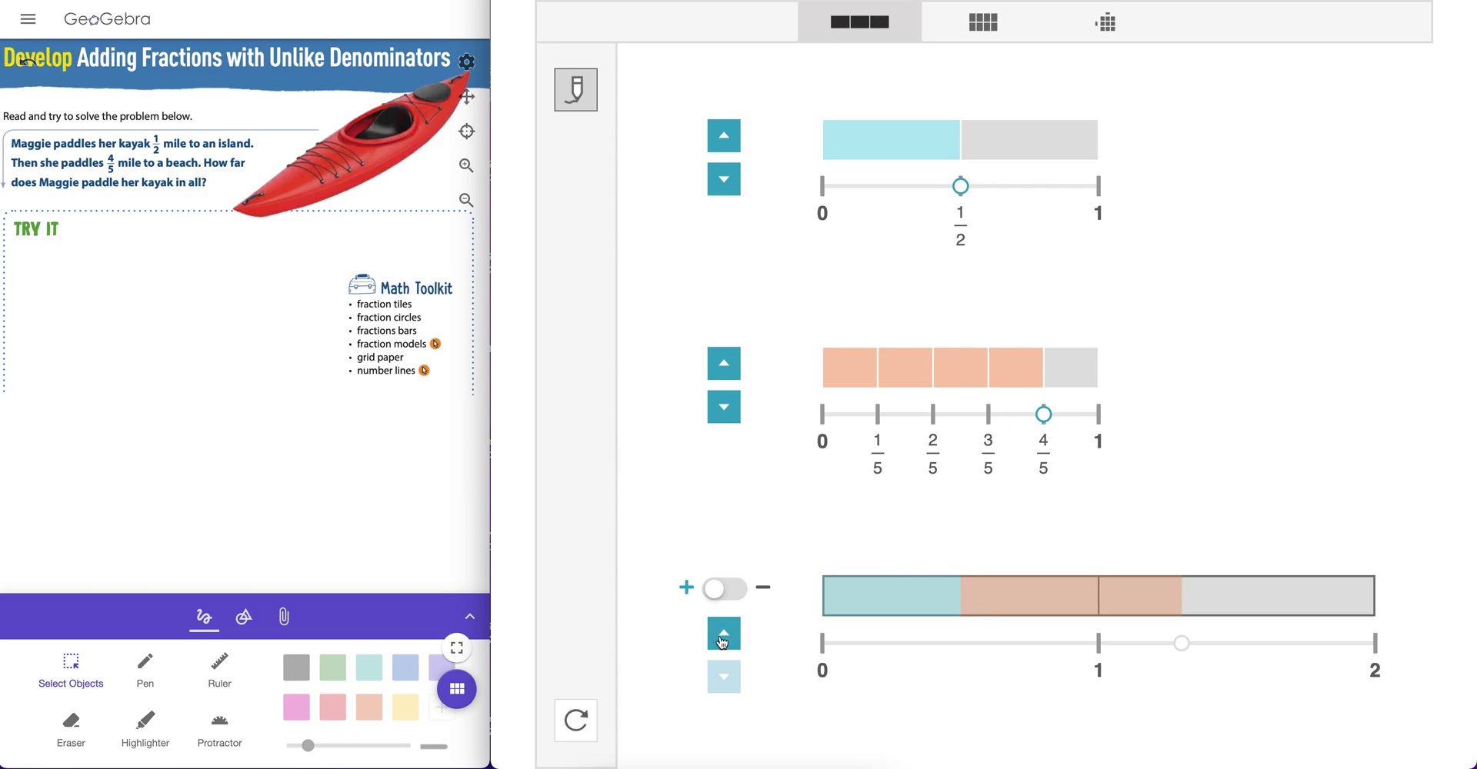
pyautogui.scroll(5, 865, 625)
# Step: Step the sum bar from halves up to tenths so it reads 5/10 + 8/10 = 13/10
pyautogui.hscroll(-5, 865, 624)
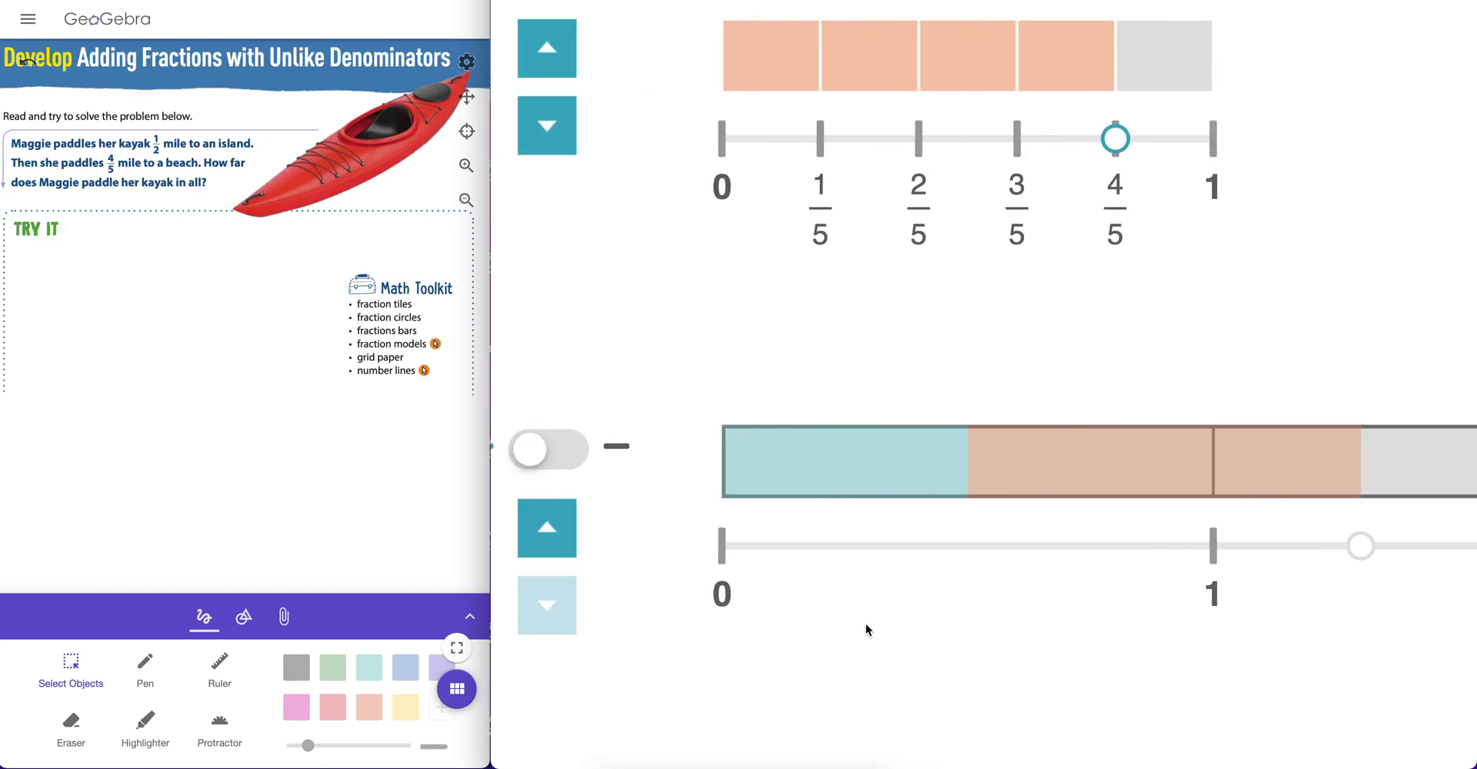
pyautogui.click(539, 531)
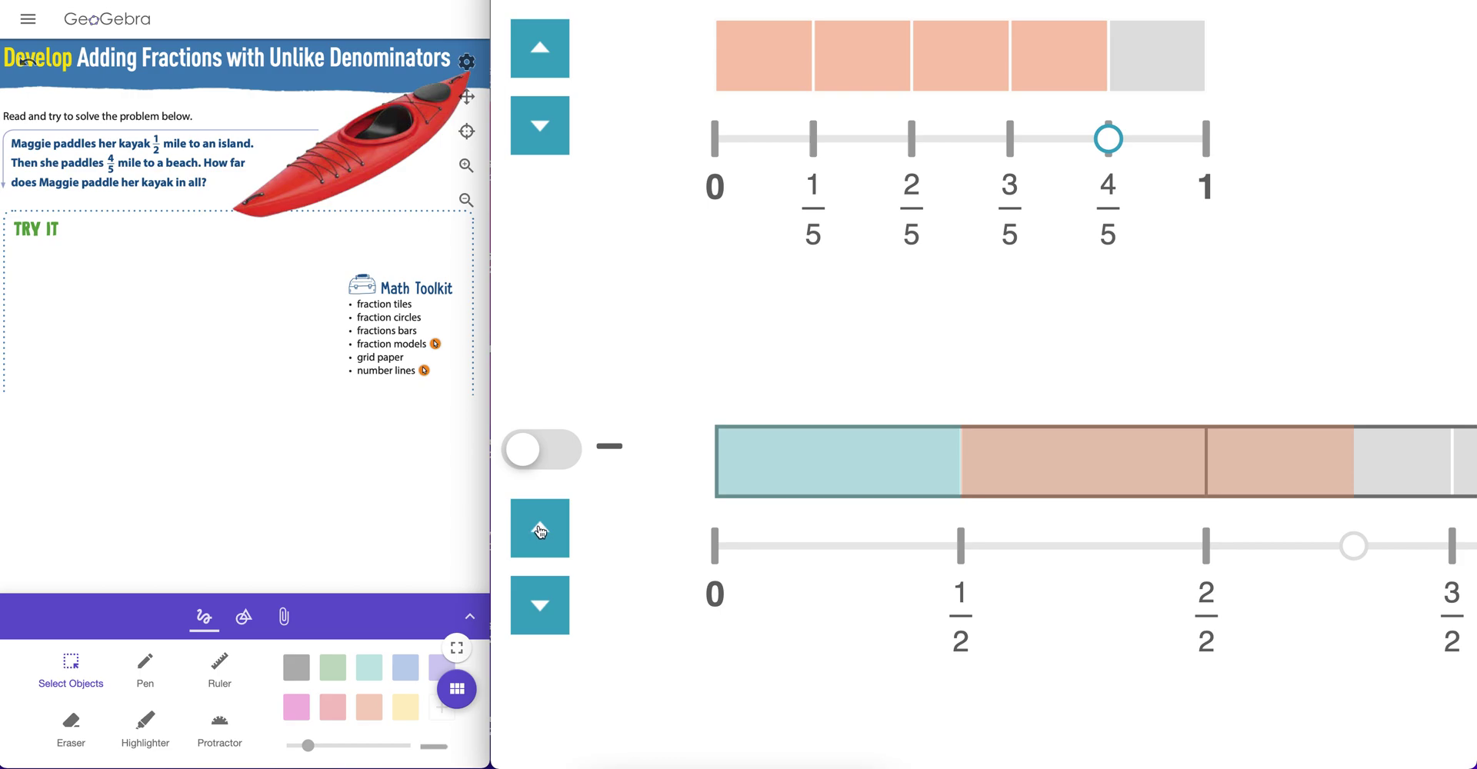
pyautogui.click(539, 531)
pyautogui.click(539, 531)
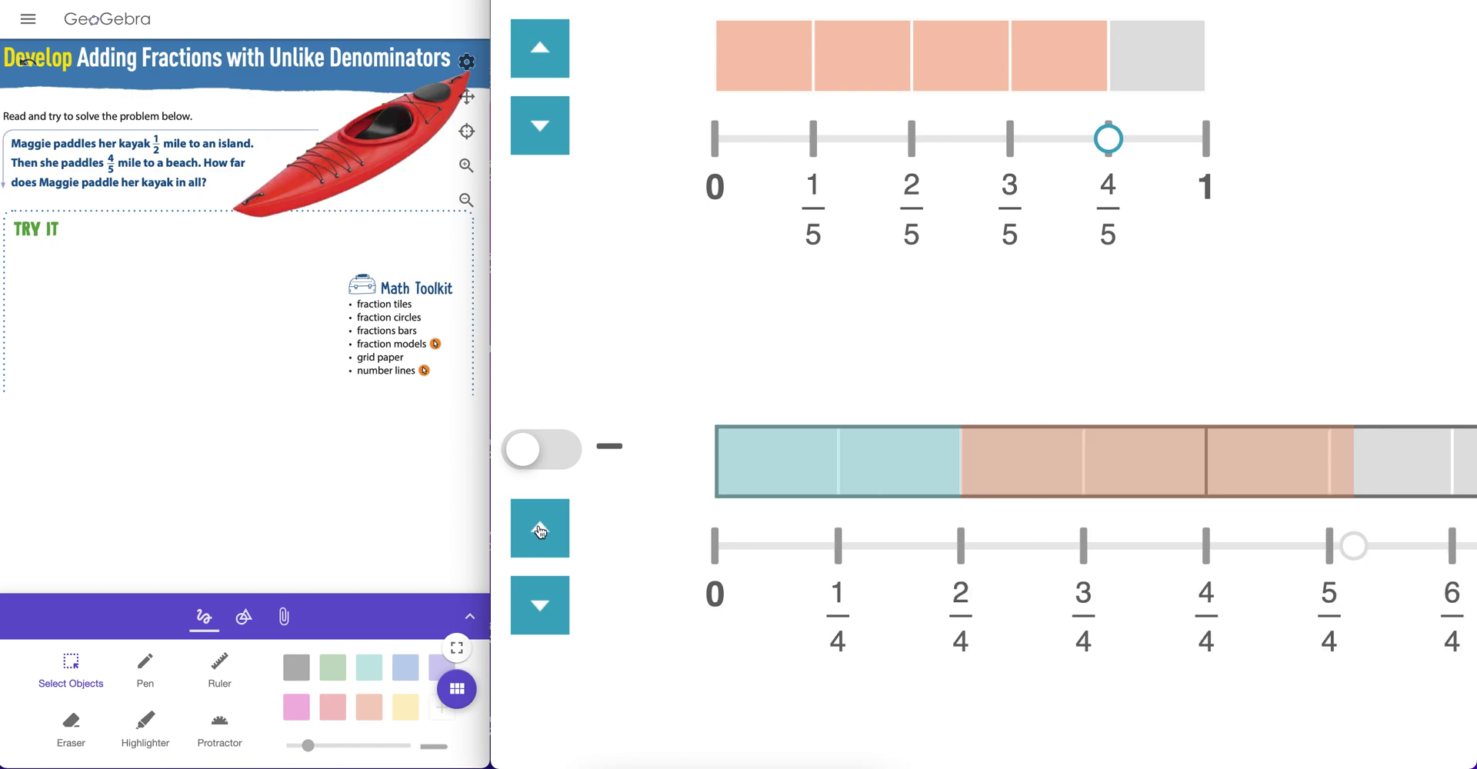
pyautogui.click(539, 530)
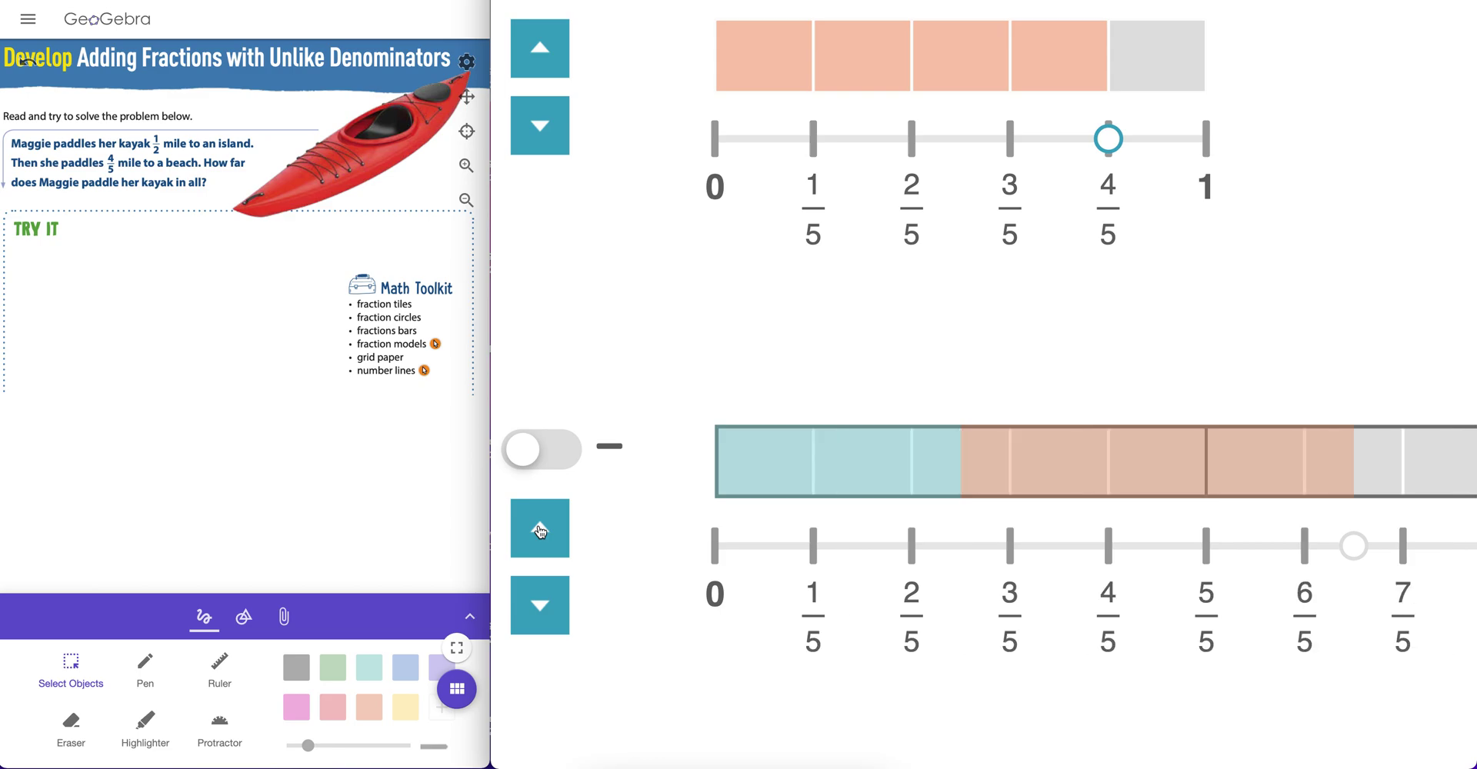
pyautogui.click(539, 531)
pyautogui.click(539, 531)
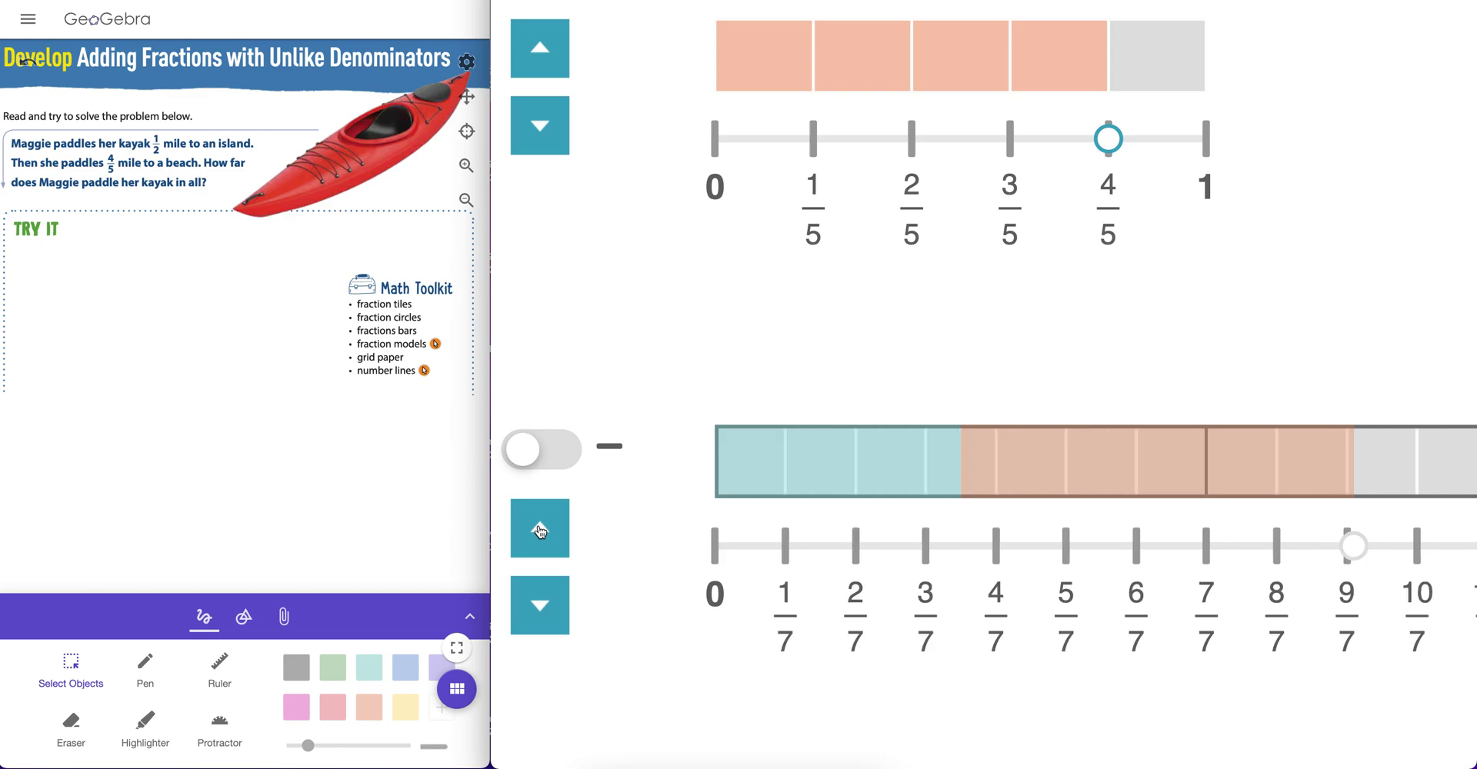
pyautogui.click(539, 530)
pyautogui.click(539, 531)
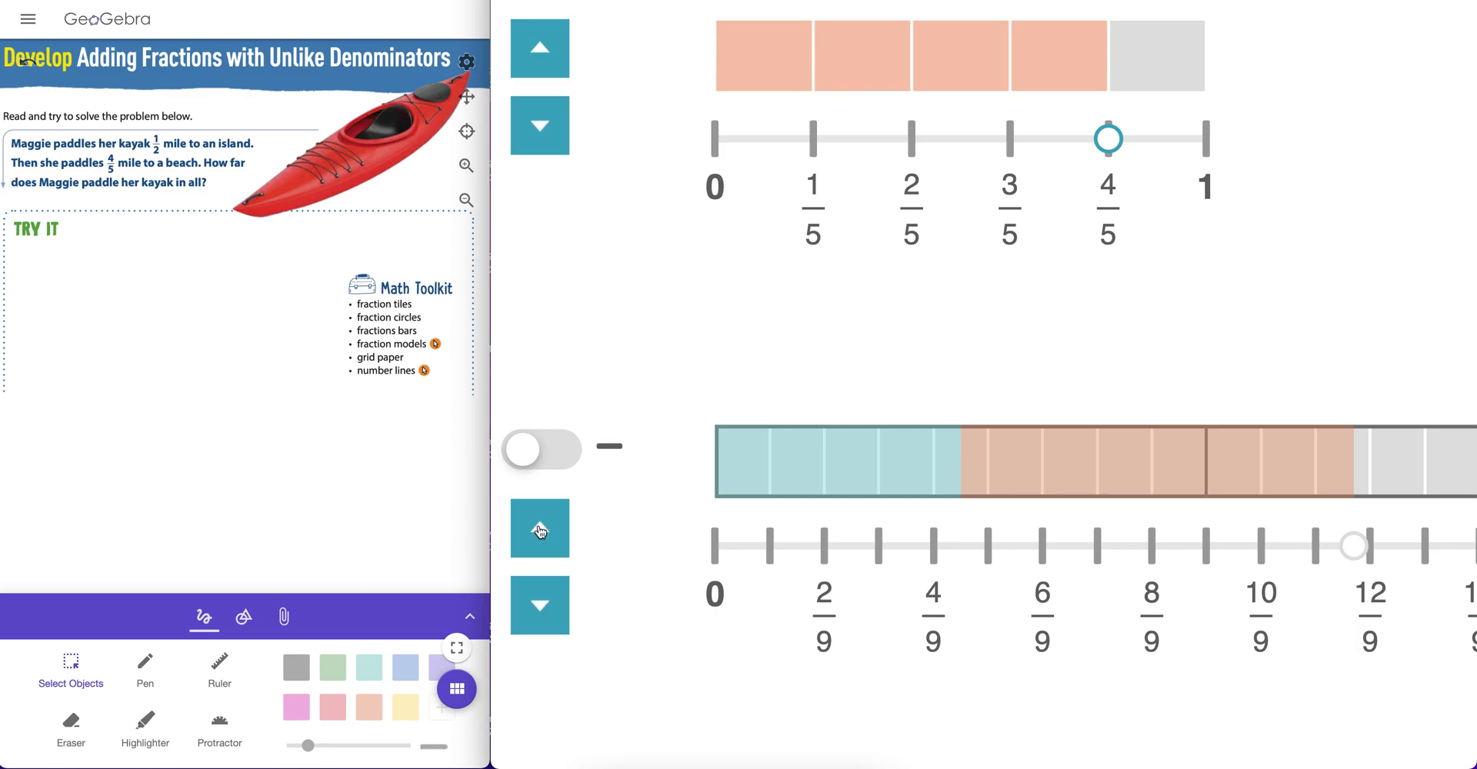
pyautogui.click(540, 531)
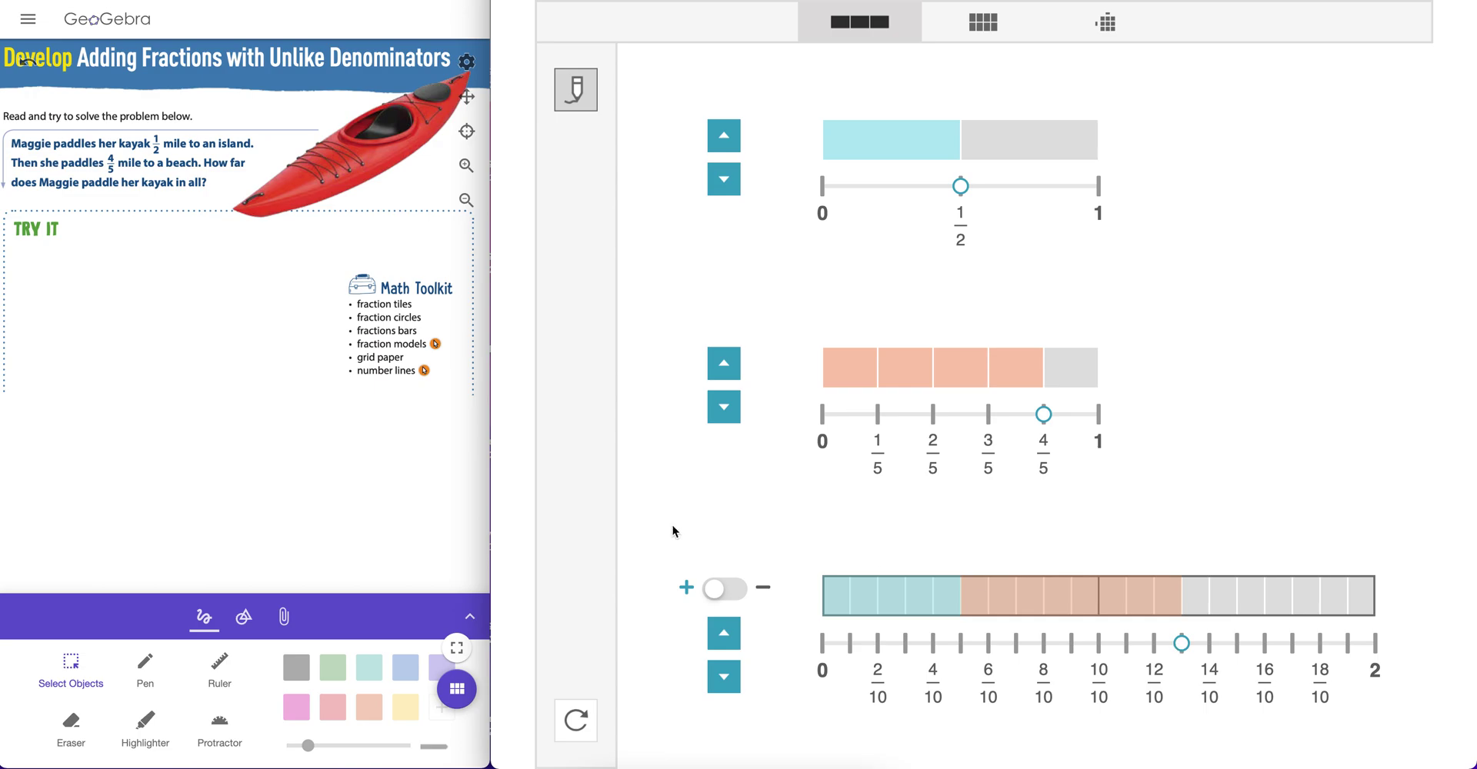
# Step: Go to Page 3's subtracting-fractions lesson and reset all fraction models
pyautogui.click(457, 689)
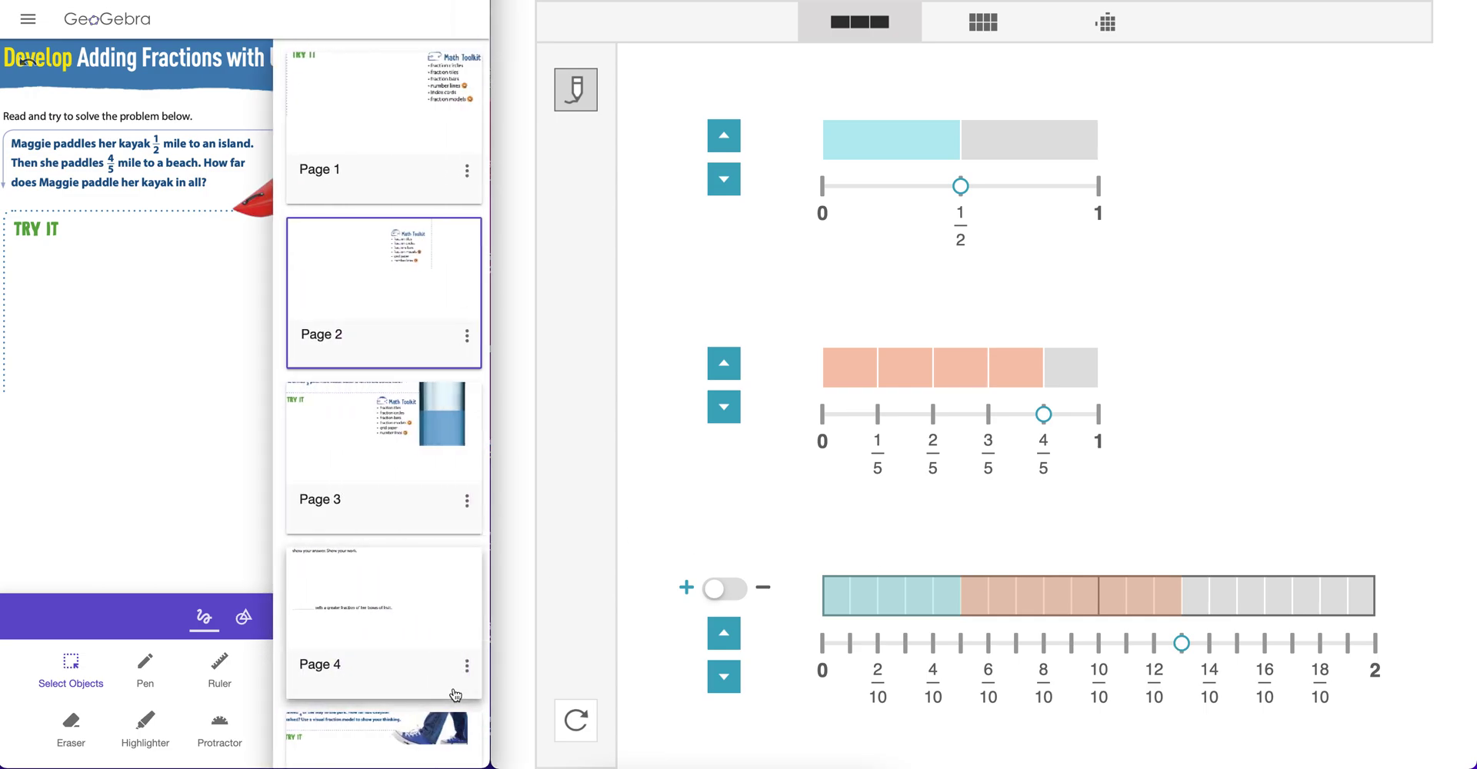
pyautogui.click(428, 458)
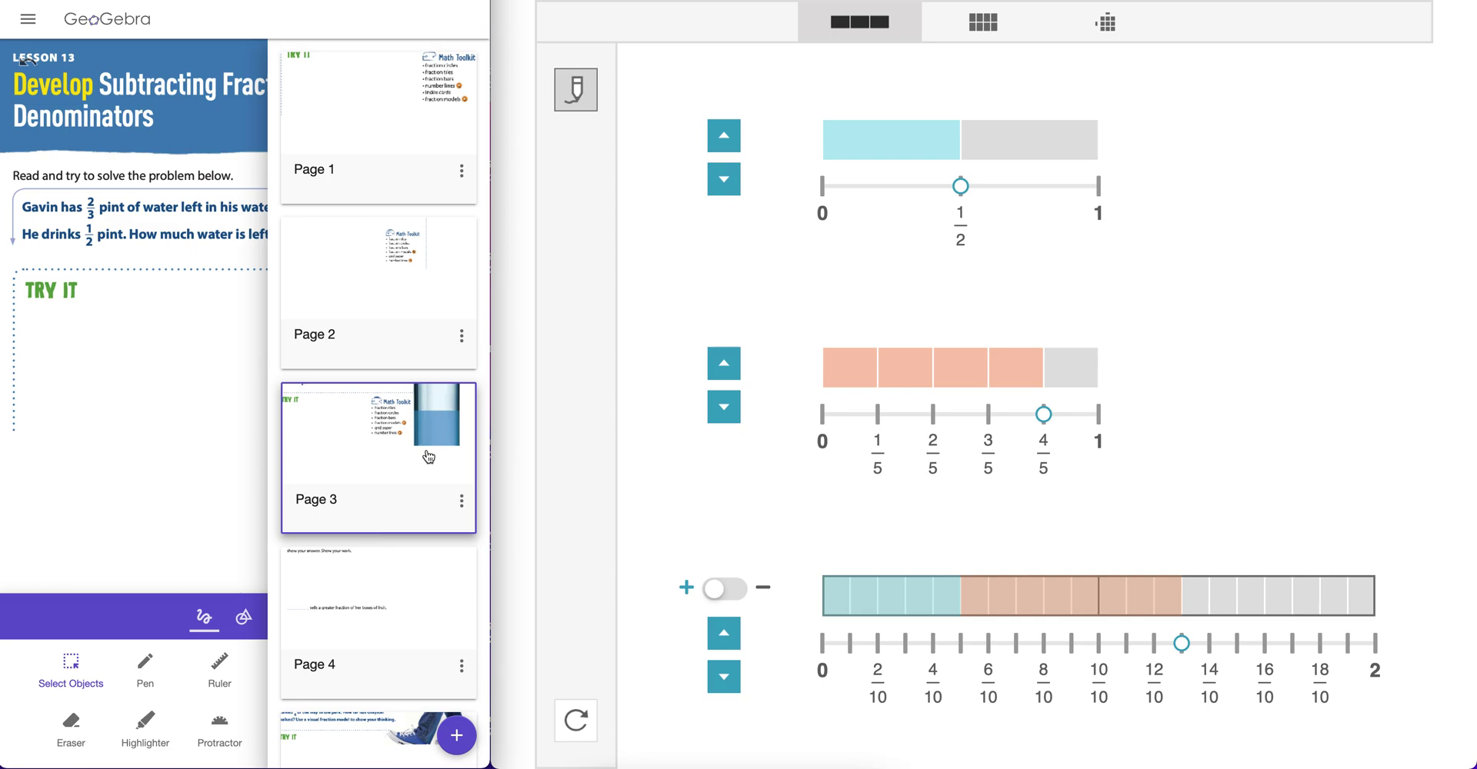
pyautogui.click(169, 472)
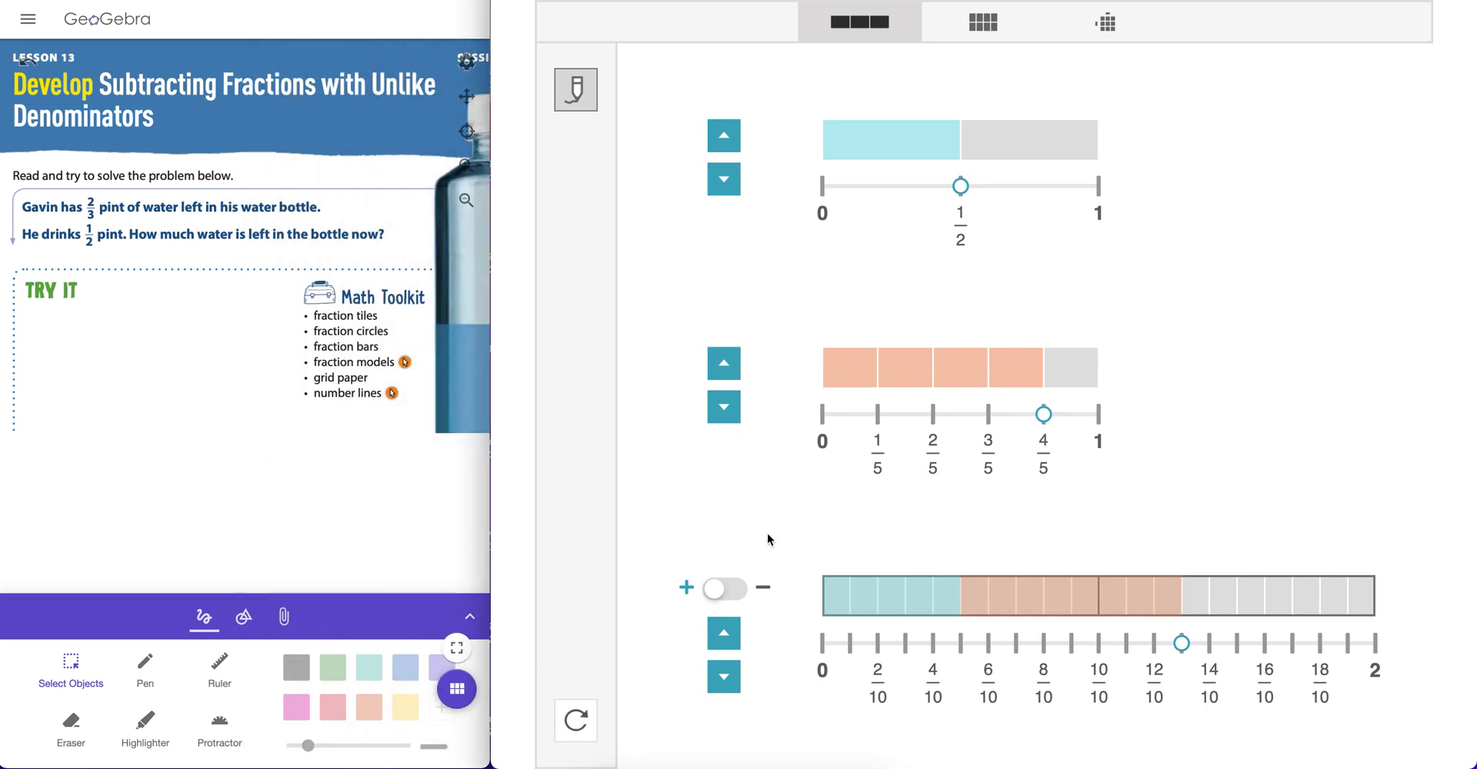
pyautogui.click(585, 717)
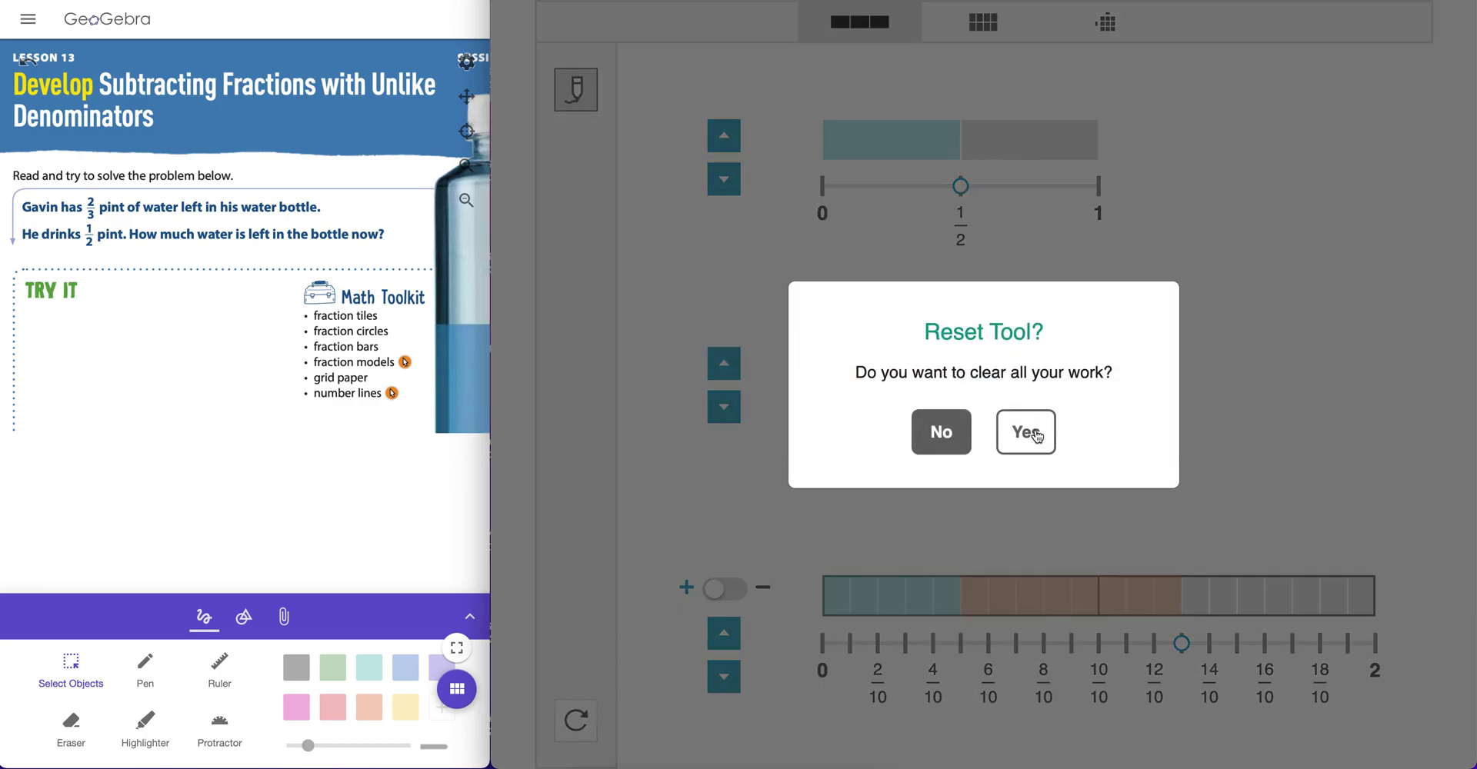
pyautogui.click(1032, 436)
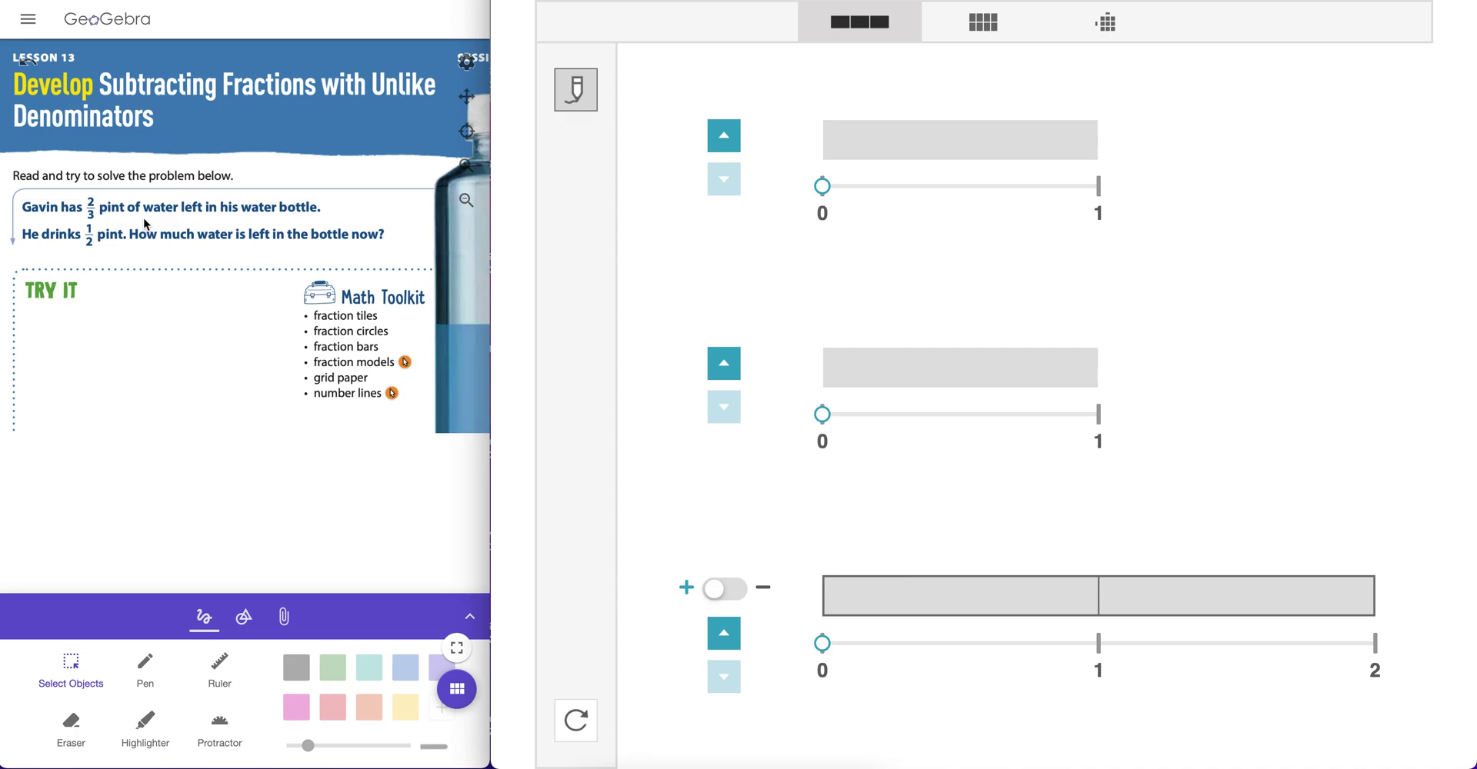
# Step: Shade 2/3 on the top bar in thirds and 1/2 on the middle bar in halves
pyautogui.click(724, 137)
pyautogui.click(724, 137)
pyautogui.click(884, 146)
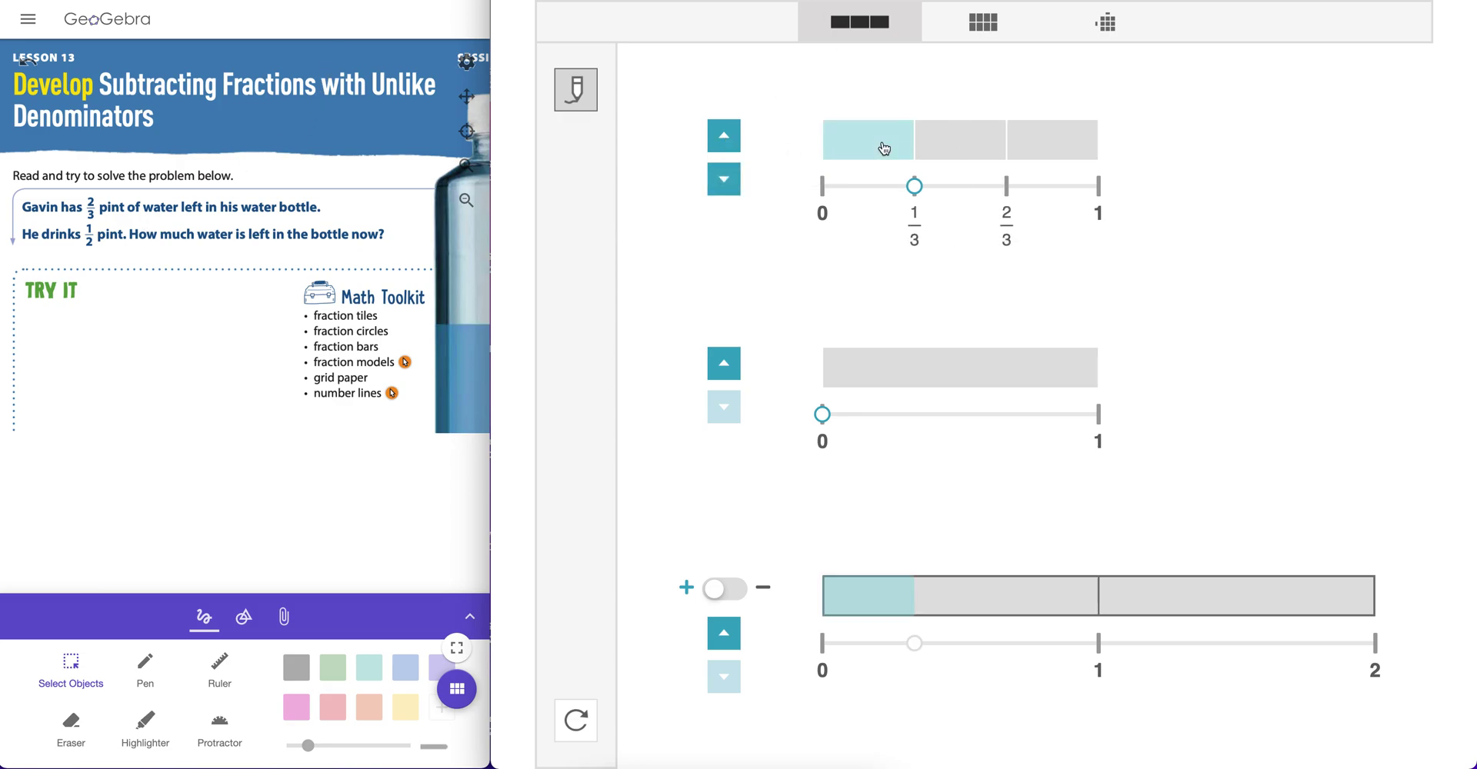
pyautogui.click(960, 146)
pyautogui.click(728, 367)
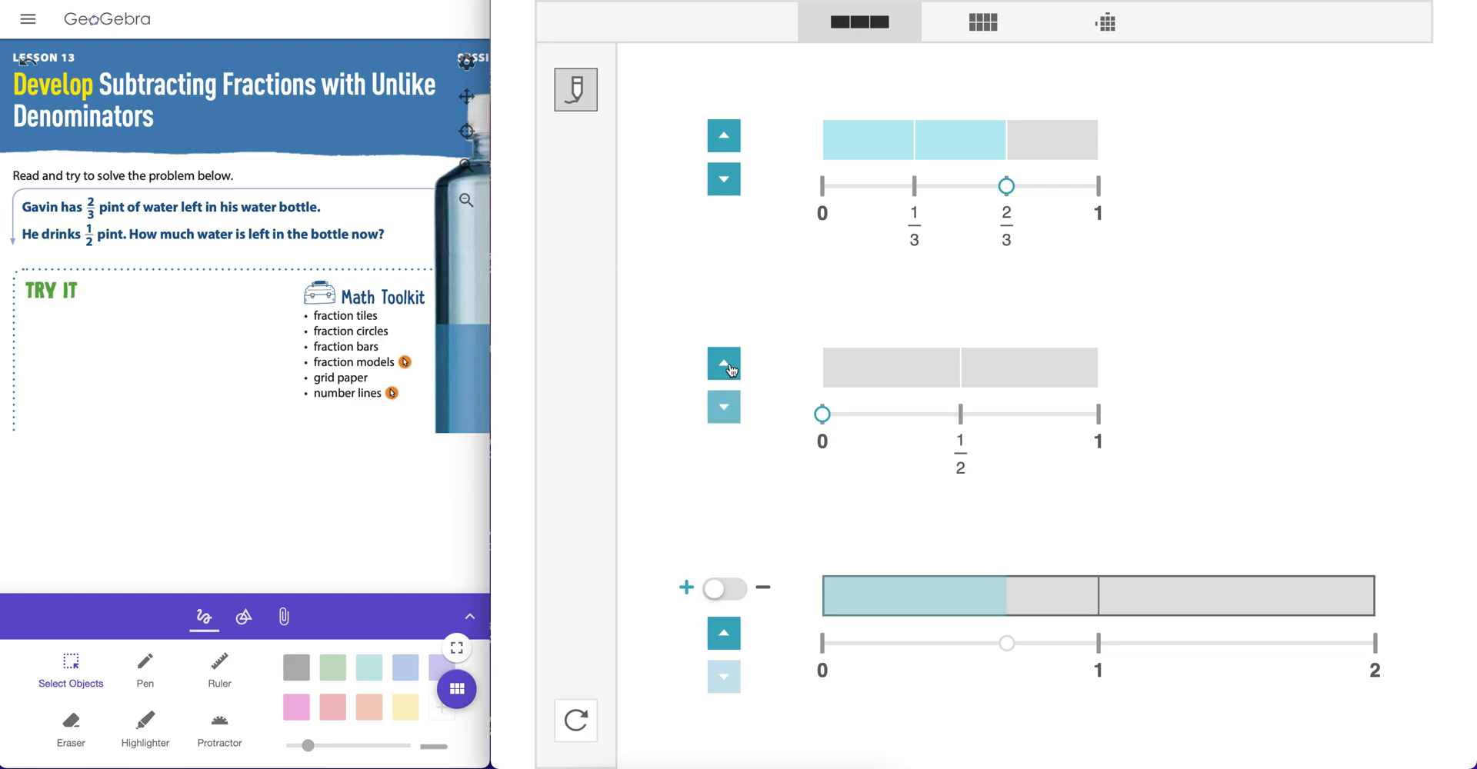
pyautogui.click(868, 372)
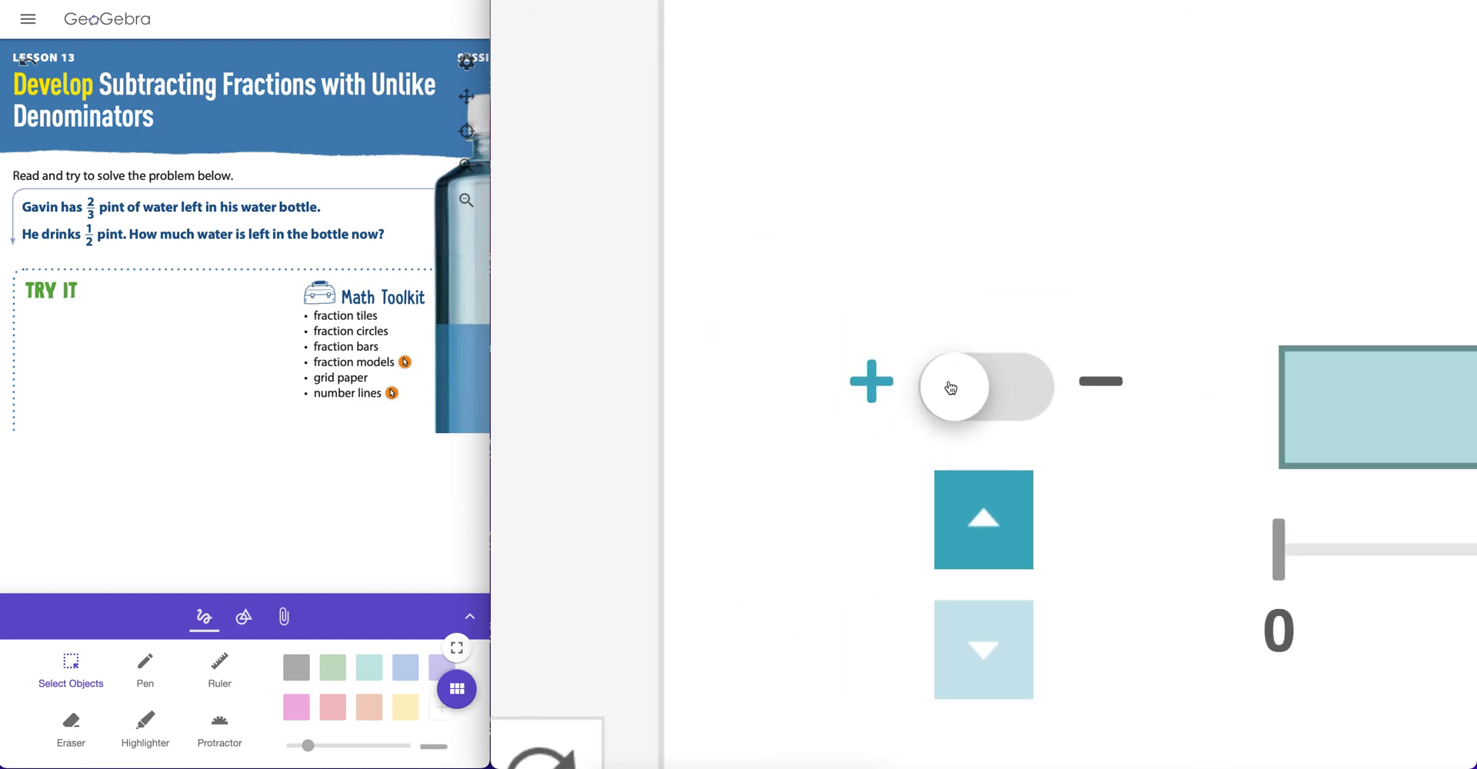
# Step: Switch the bottom bar to subtraction and partition it into sixths, showing 4/6 − 3/6 = 1/6
pyautogui.click(951, 388)
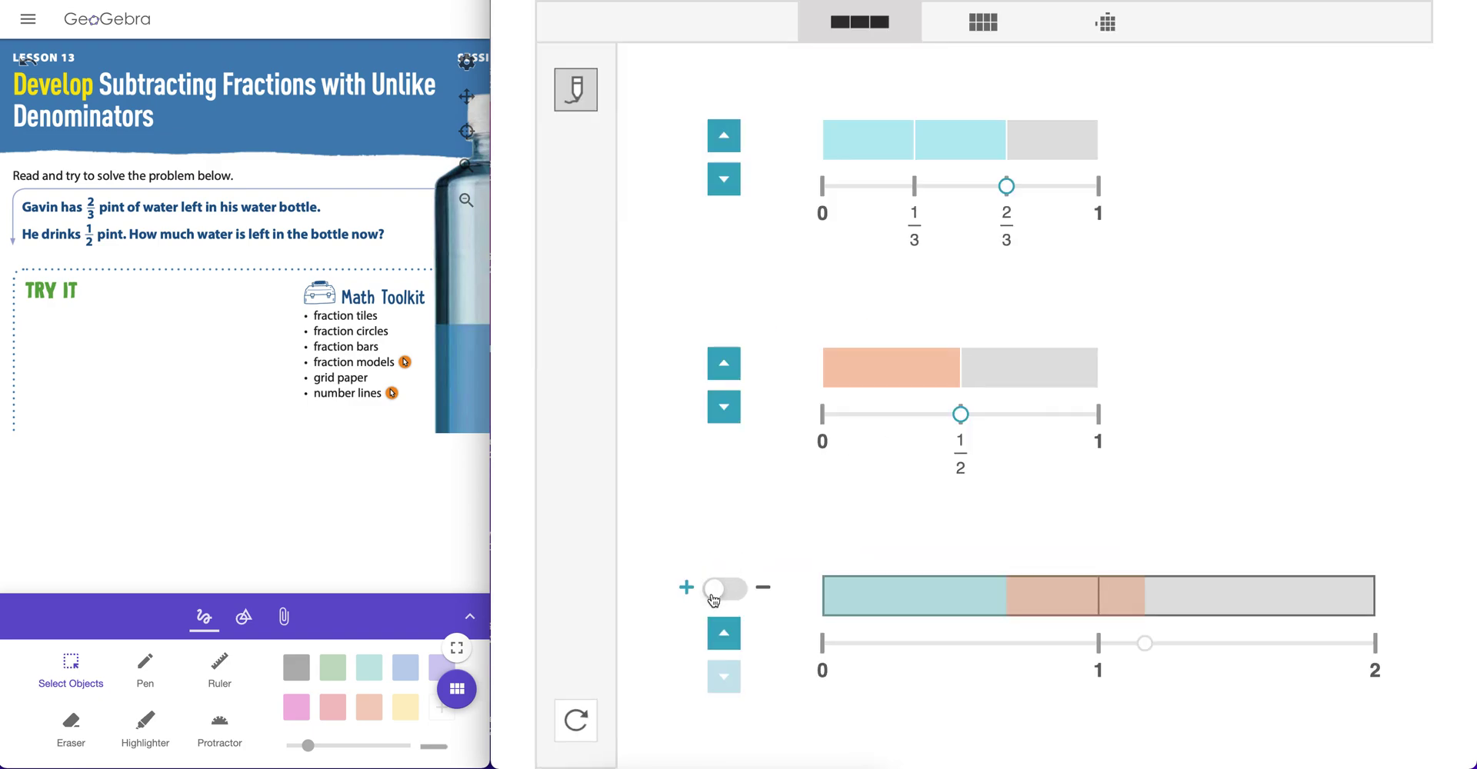
pyautogui.click(717, 594)
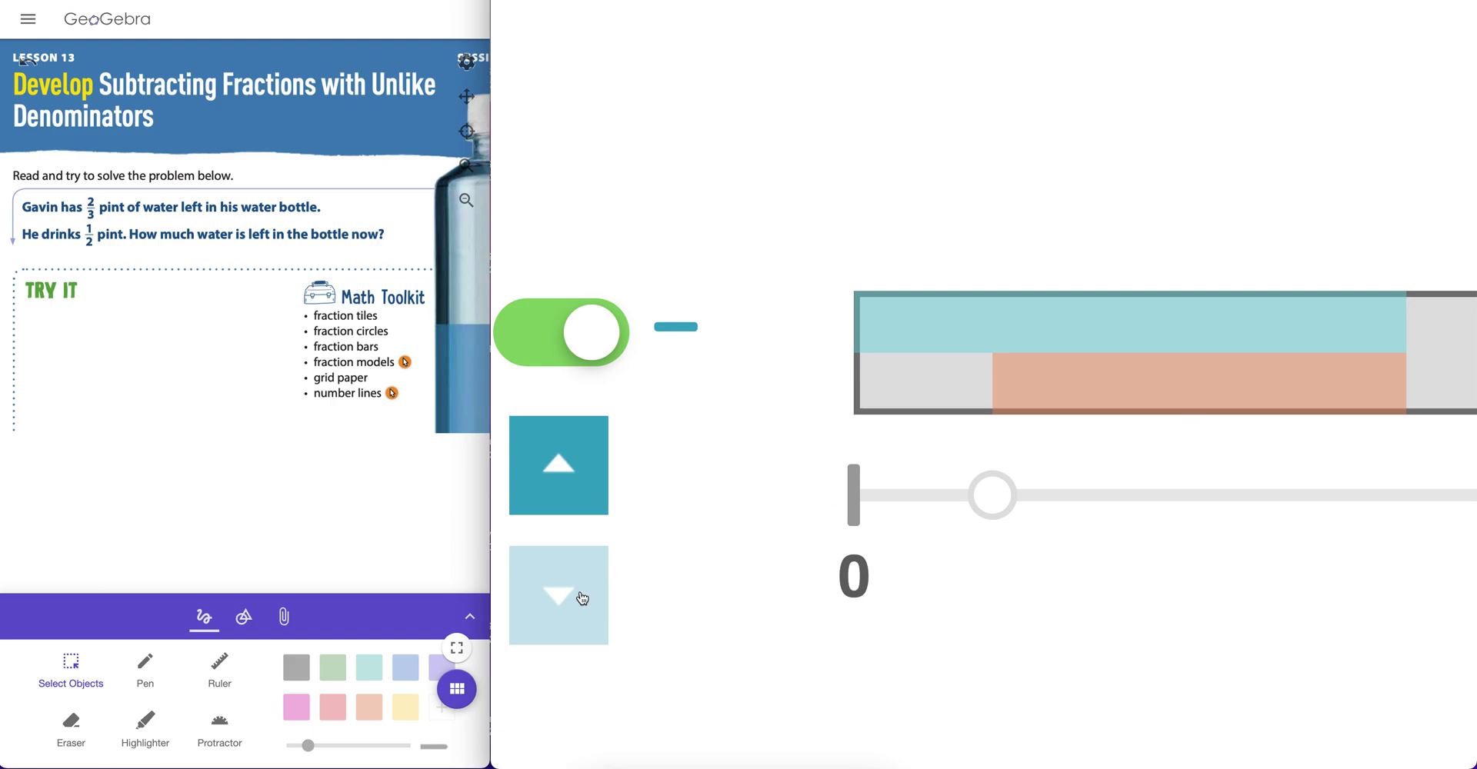
pyautogui.click(567, 505)
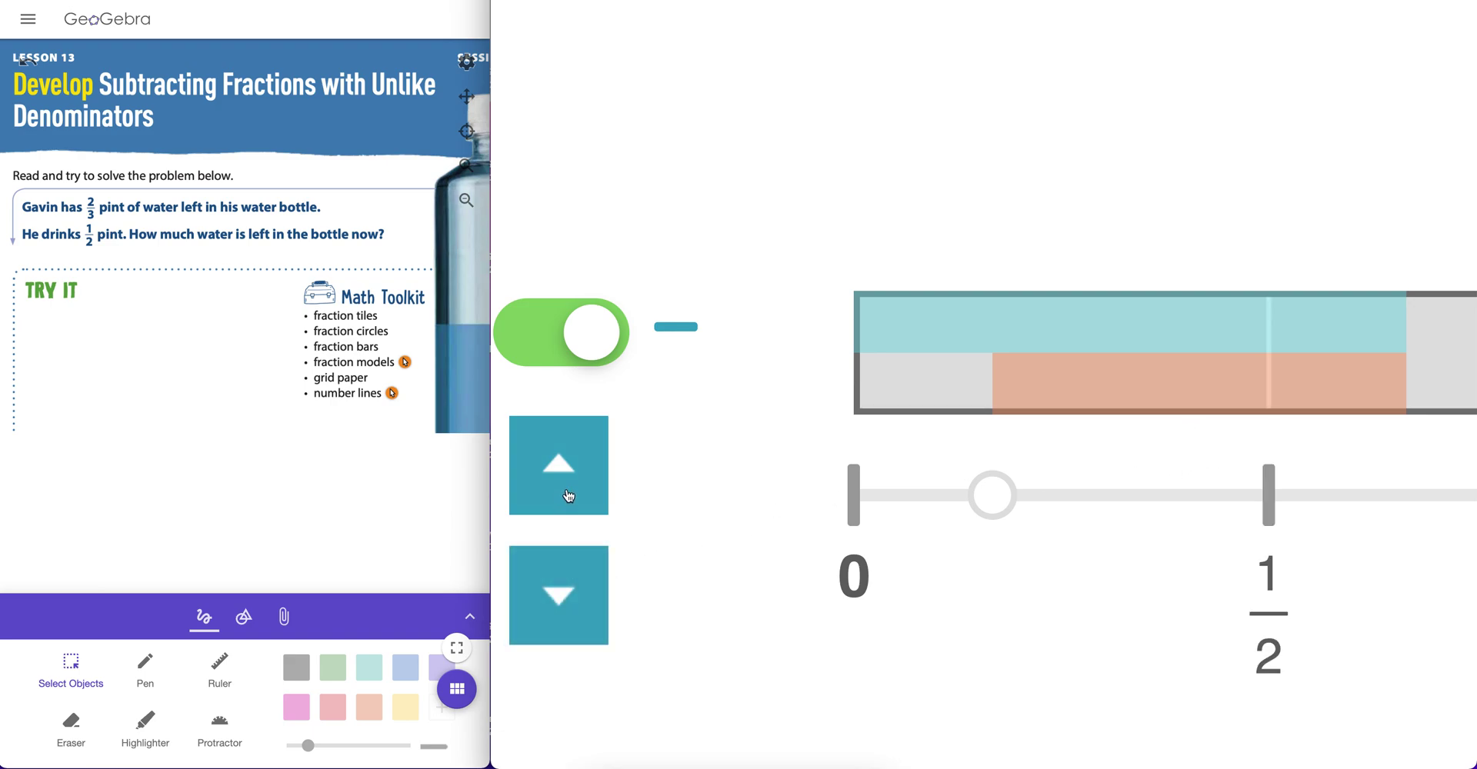
pyautogui.click(568, 496)
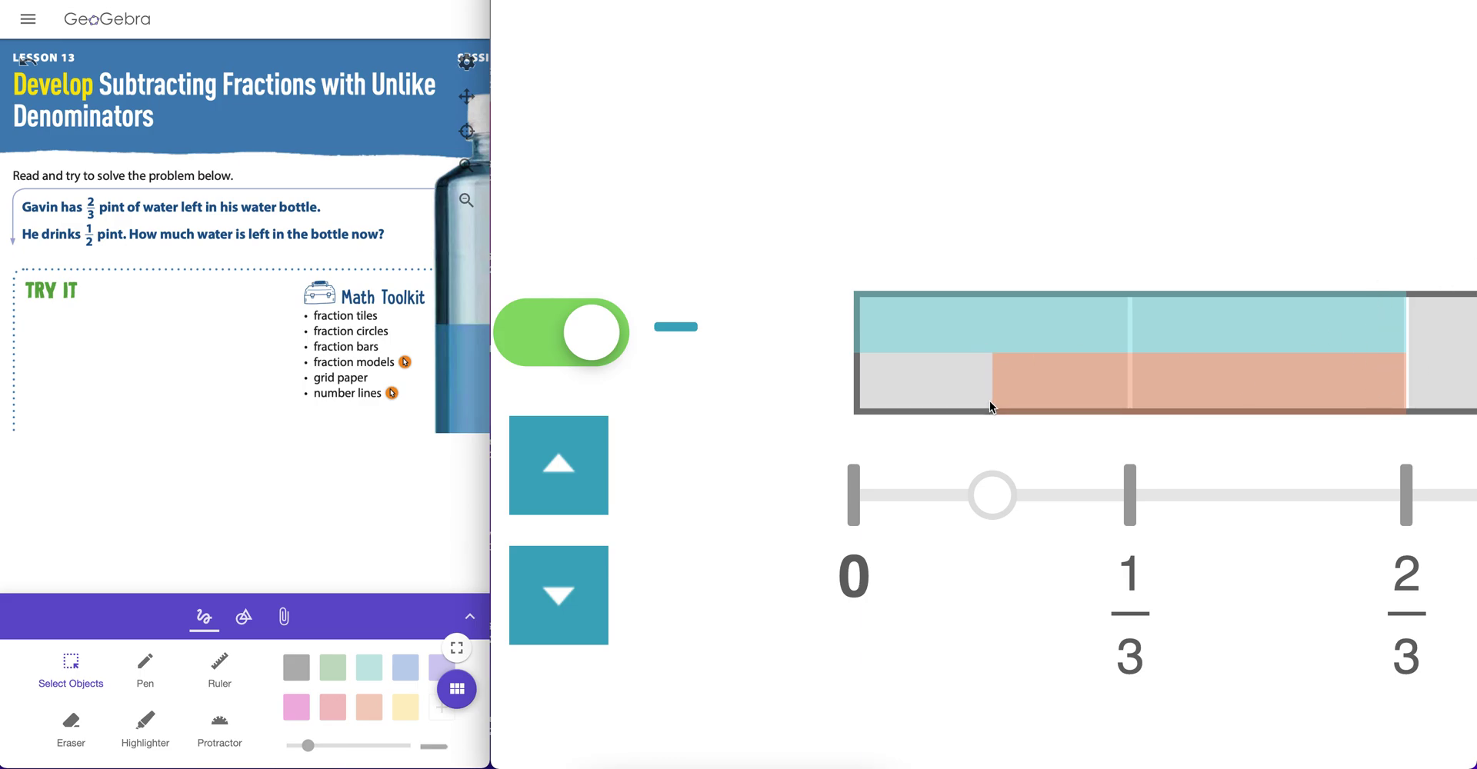
pyautogui.click(582, 473)
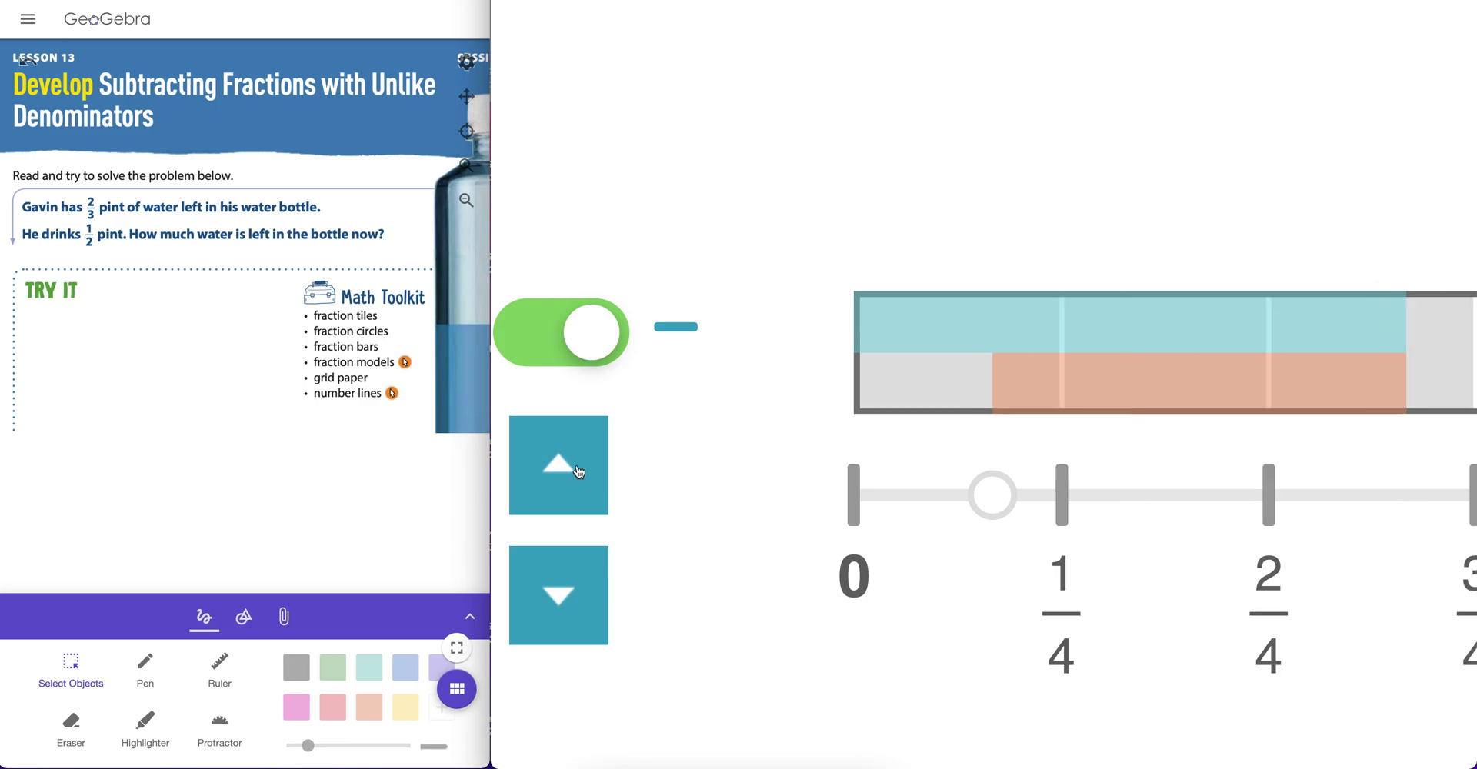
pyautogui.click(576, 471)
pyautogui.click(575, 471)
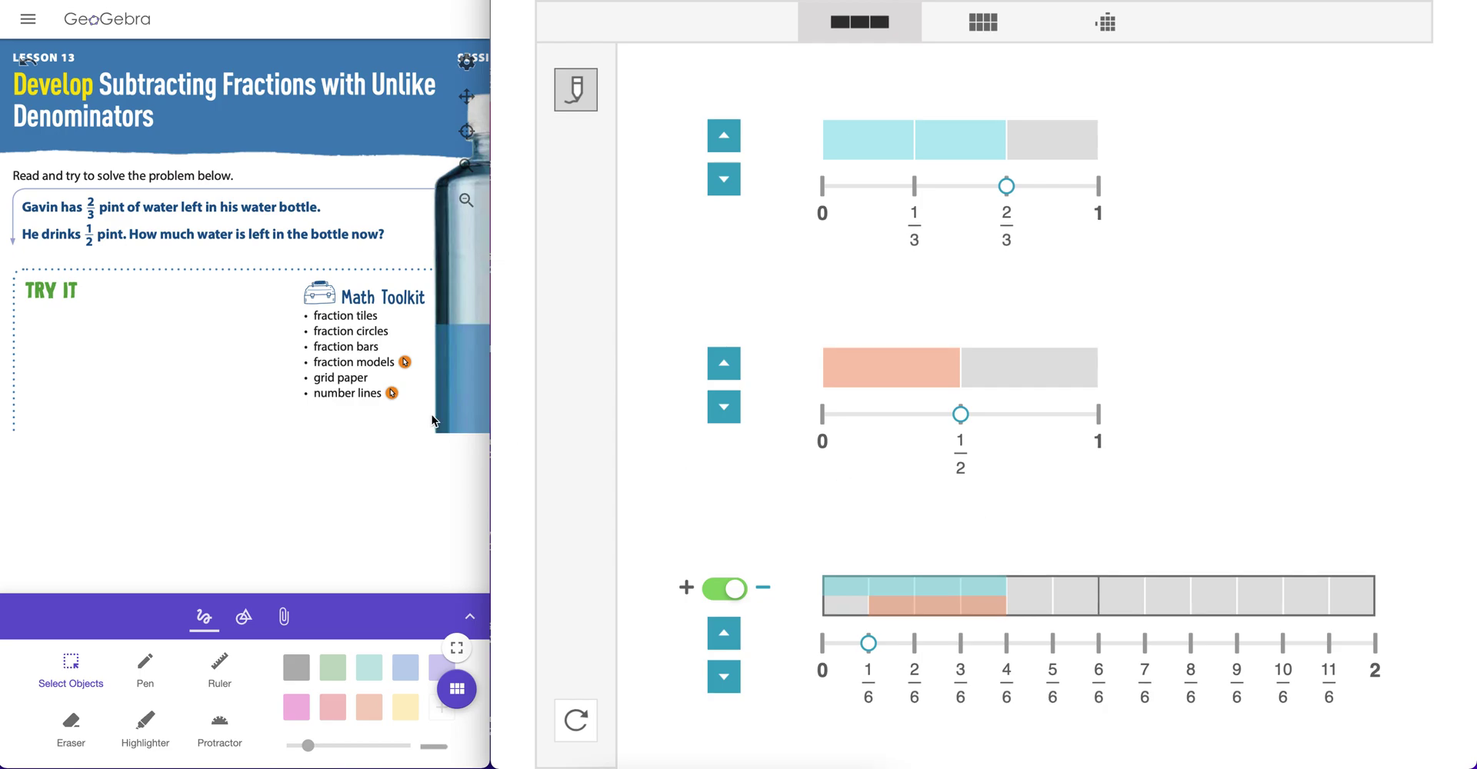
# Step: Open Page 4's Lesson 18 comparison problems and reset the area model view to blank
pyautogui.click(458, 690)
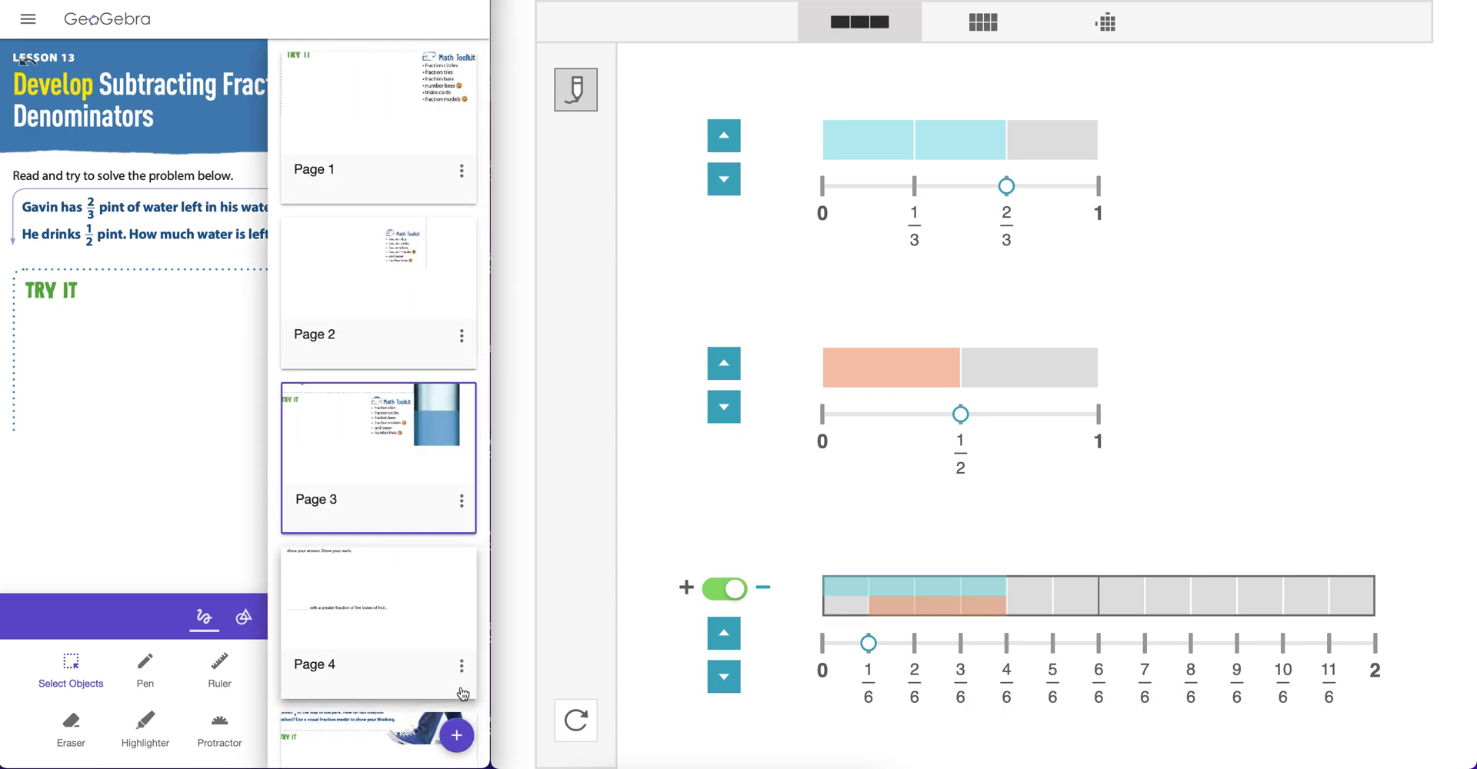
pyautogui.click(378, 601)
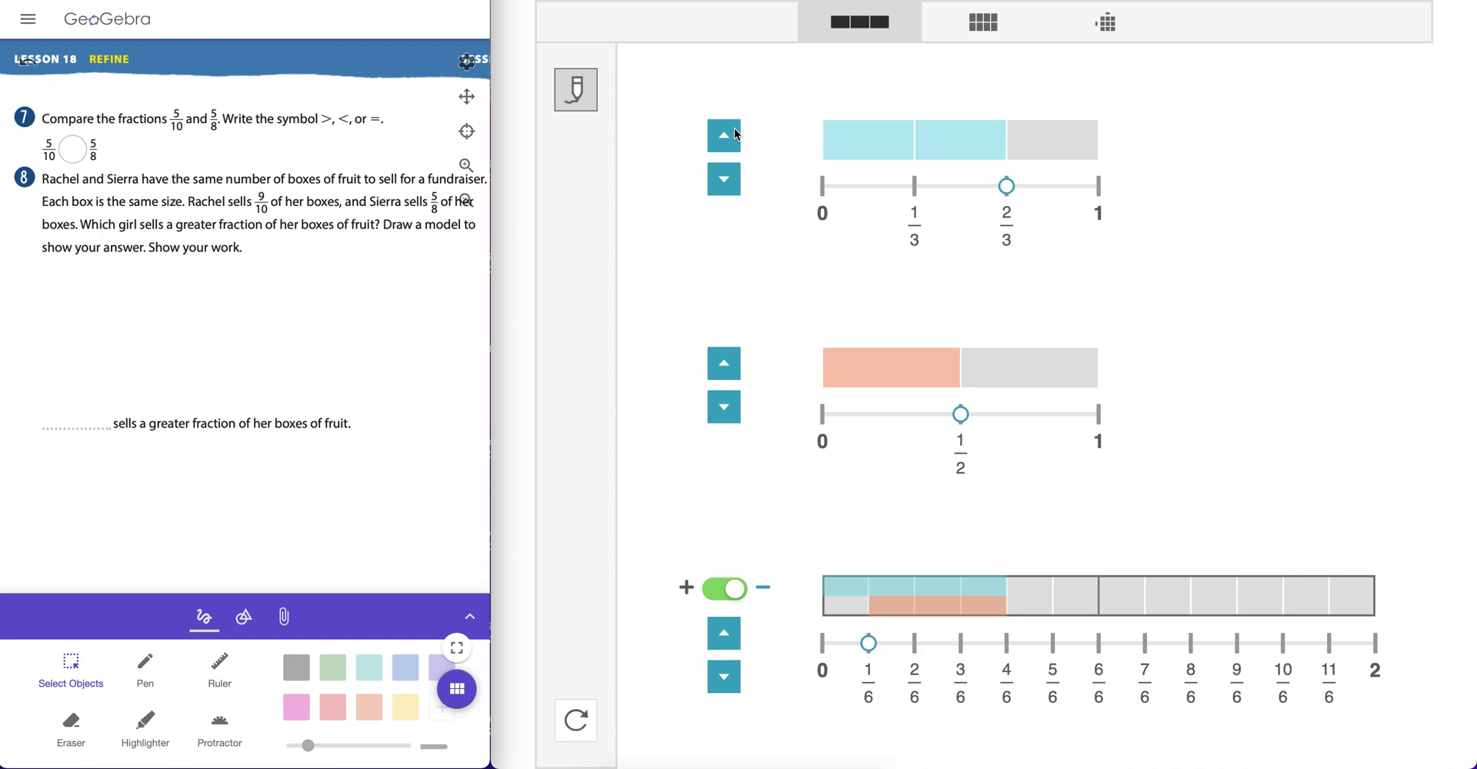
pyautogui.click(983, 23)
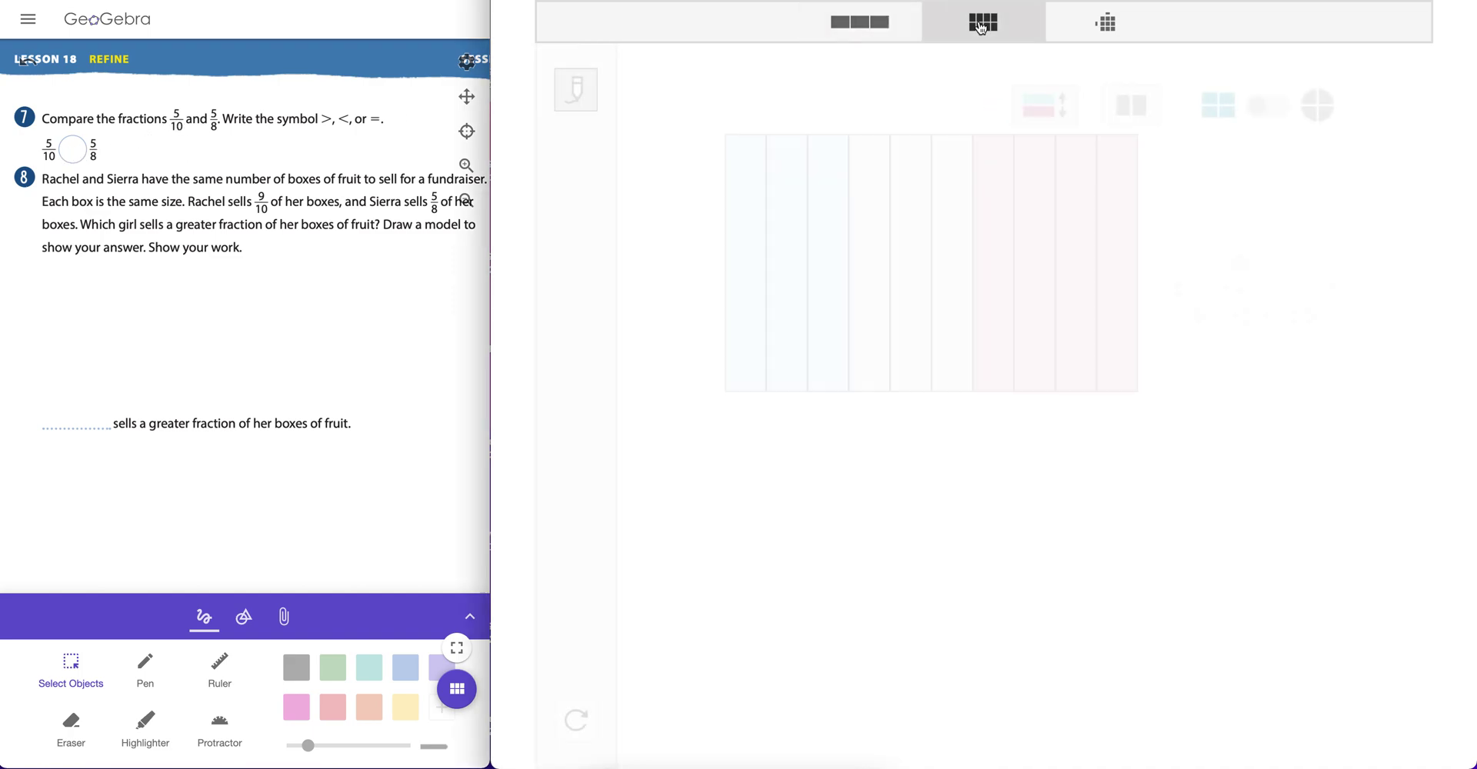
pyautogui.click(575, 720)
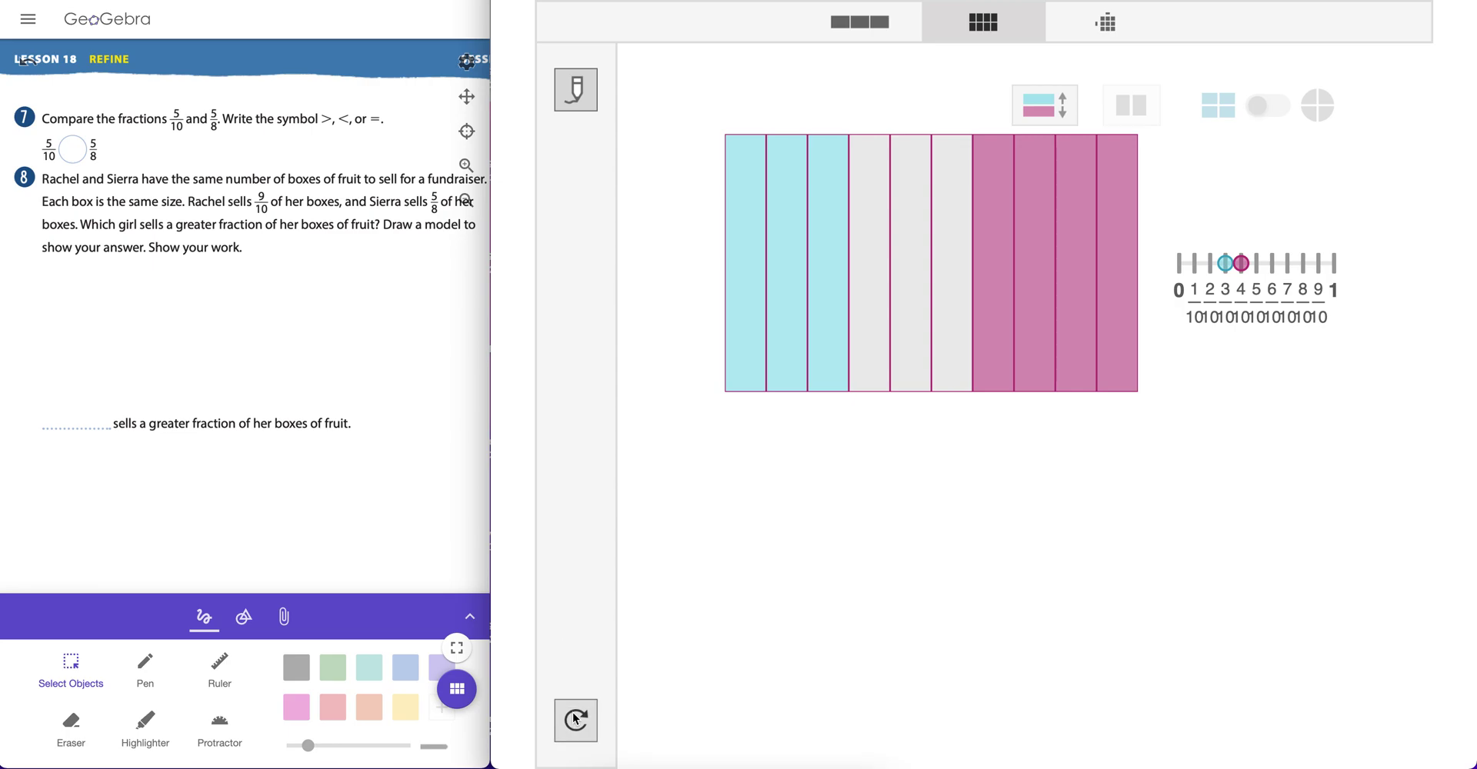
pyautogui.click(1043, 427)
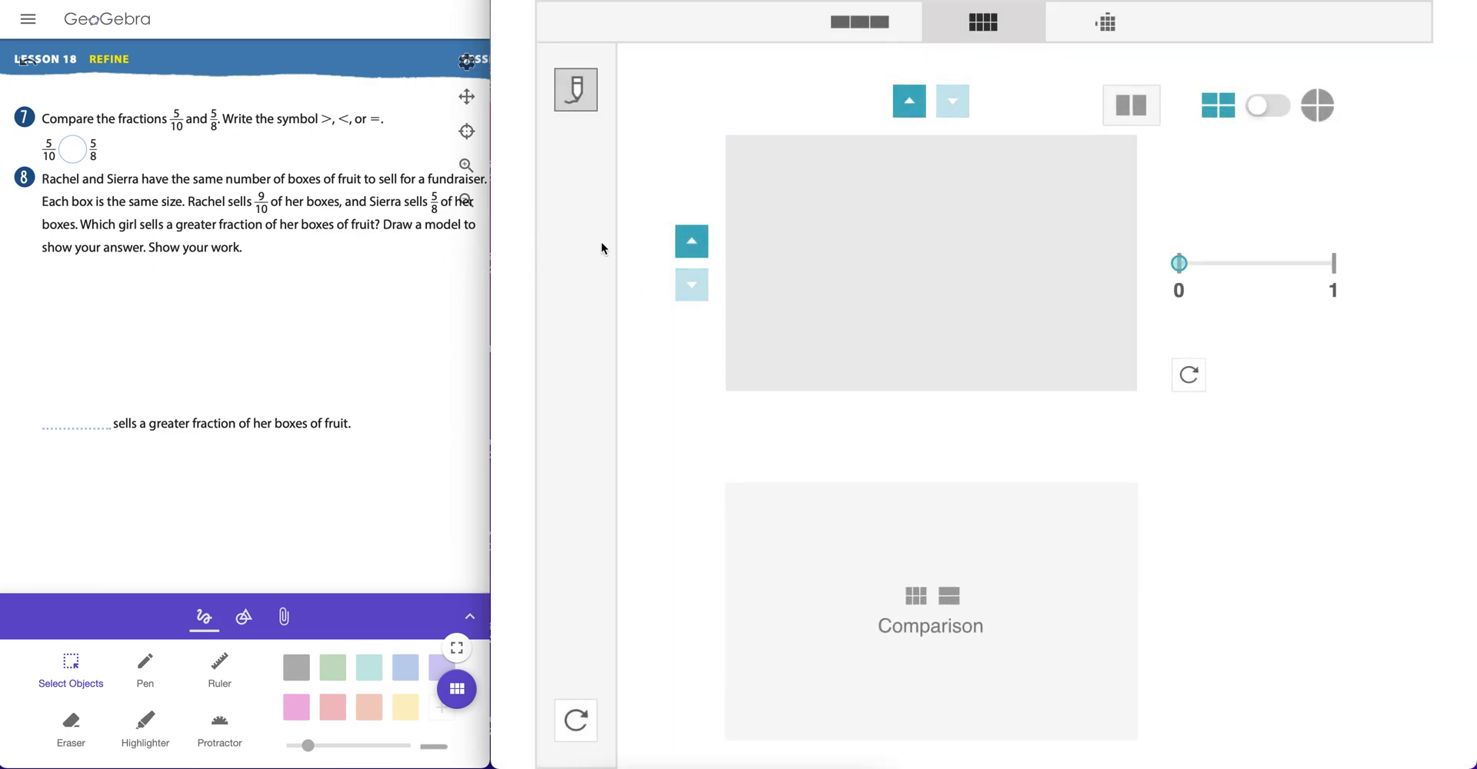
# Step: Shade the top model and partition it into tenths
pyautogui.click(932, 253)
pyautogui.click(909, 103)
pyautogui.click(910, 103)
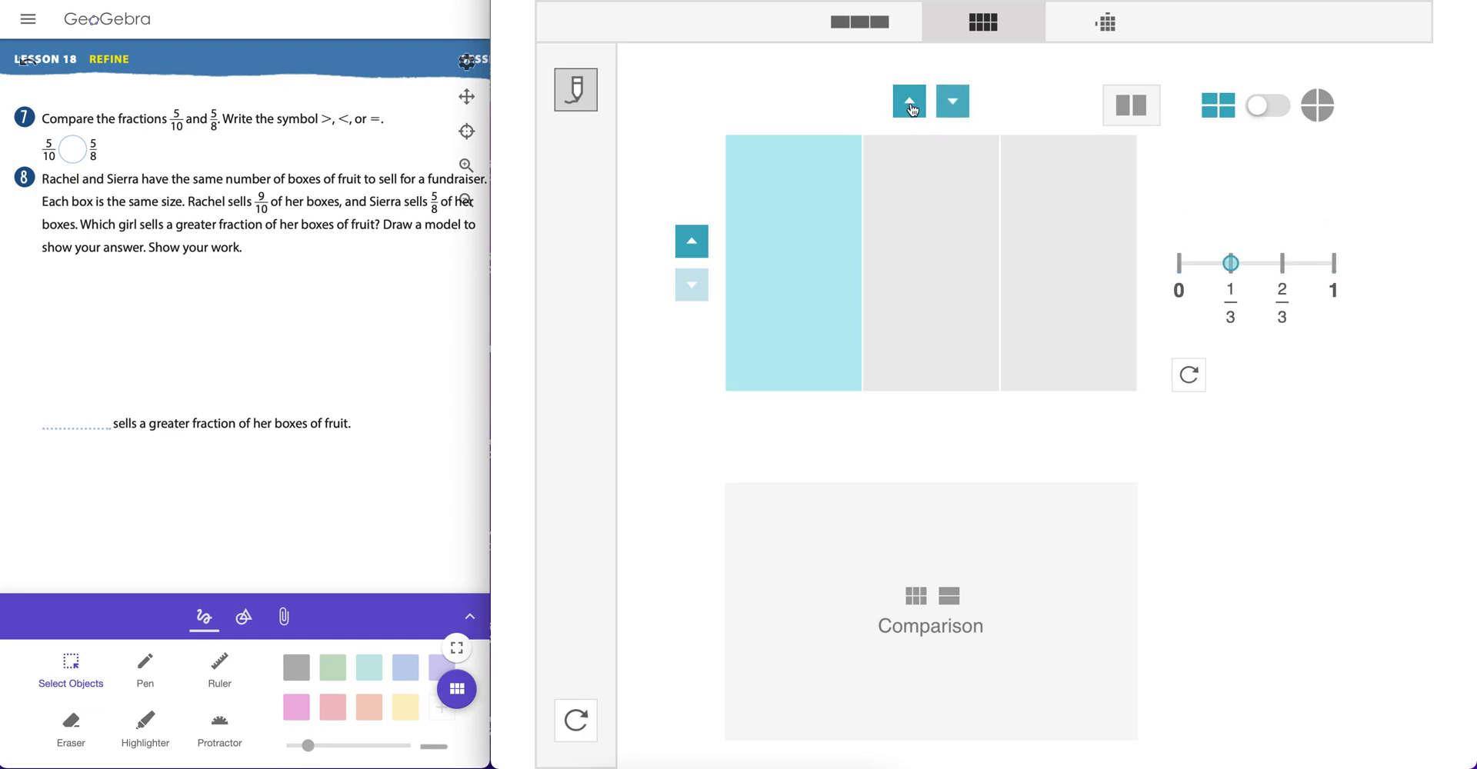
pyautogui.click(909, 103)
pyautogui.click(909, 103)
pyautogui.click(909, 103)
pyautogui.click(909, 103)
pyautogui.click(909, 103)
pyautogui.click(909, 103)
pyautogui.click(909, 103)
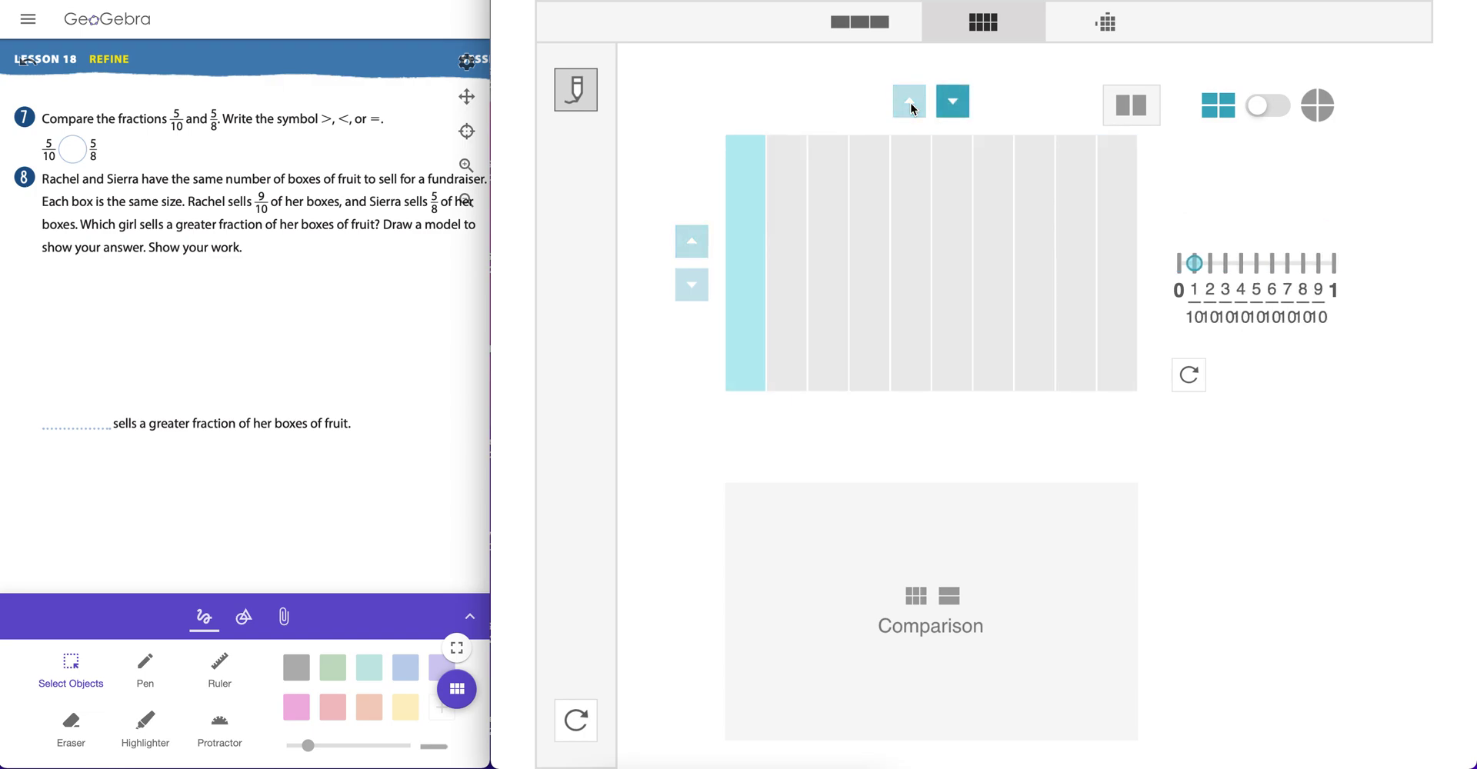
# Step: Add a pink bar cut into eighths with 5/8 shaded, and set the blue tenths bar to 6/10
pyautogui.click(908, 617)
pyautogui.click(692, 590)
pyautogui.click(691, 590)
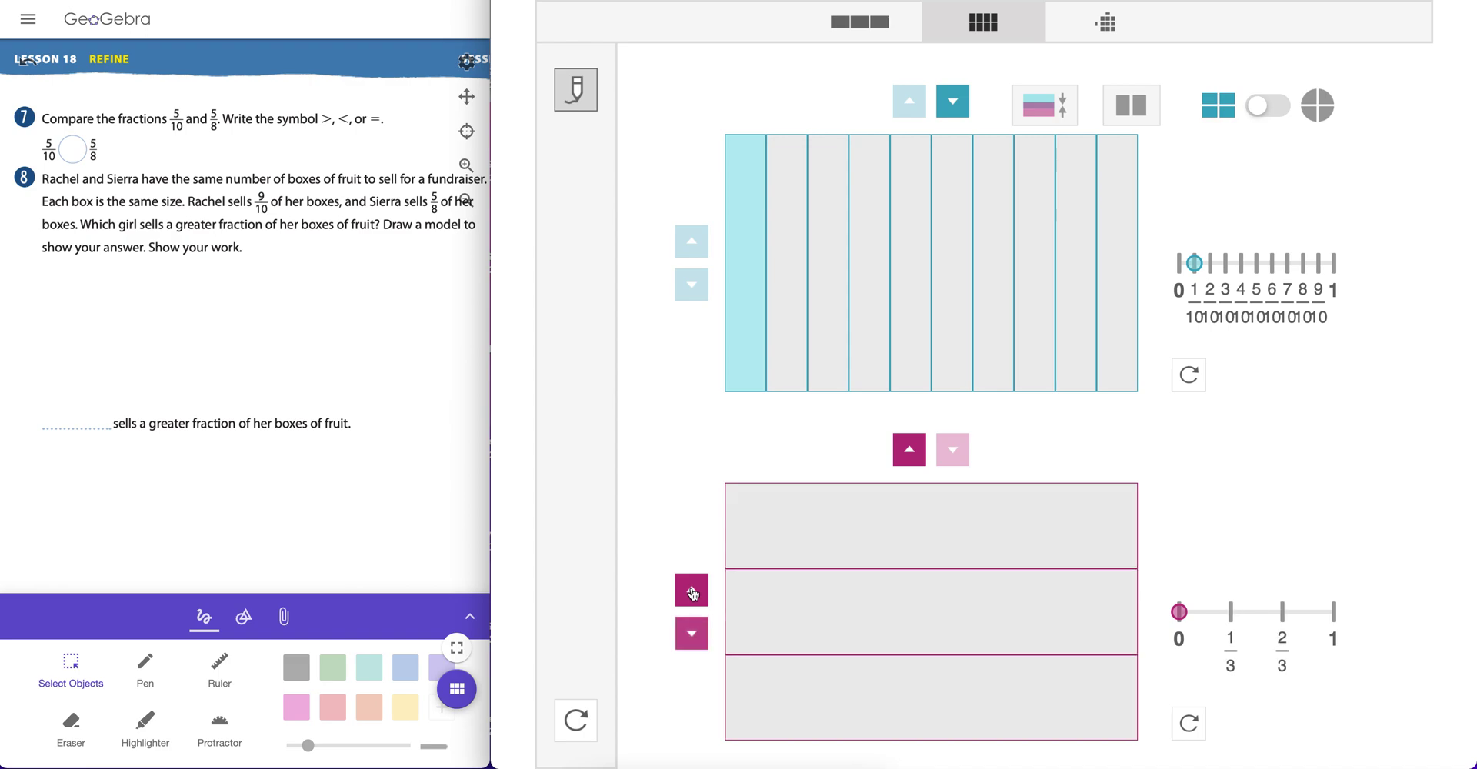
pyautogui.click(691, 633)
pyautogui.click(692, 633)
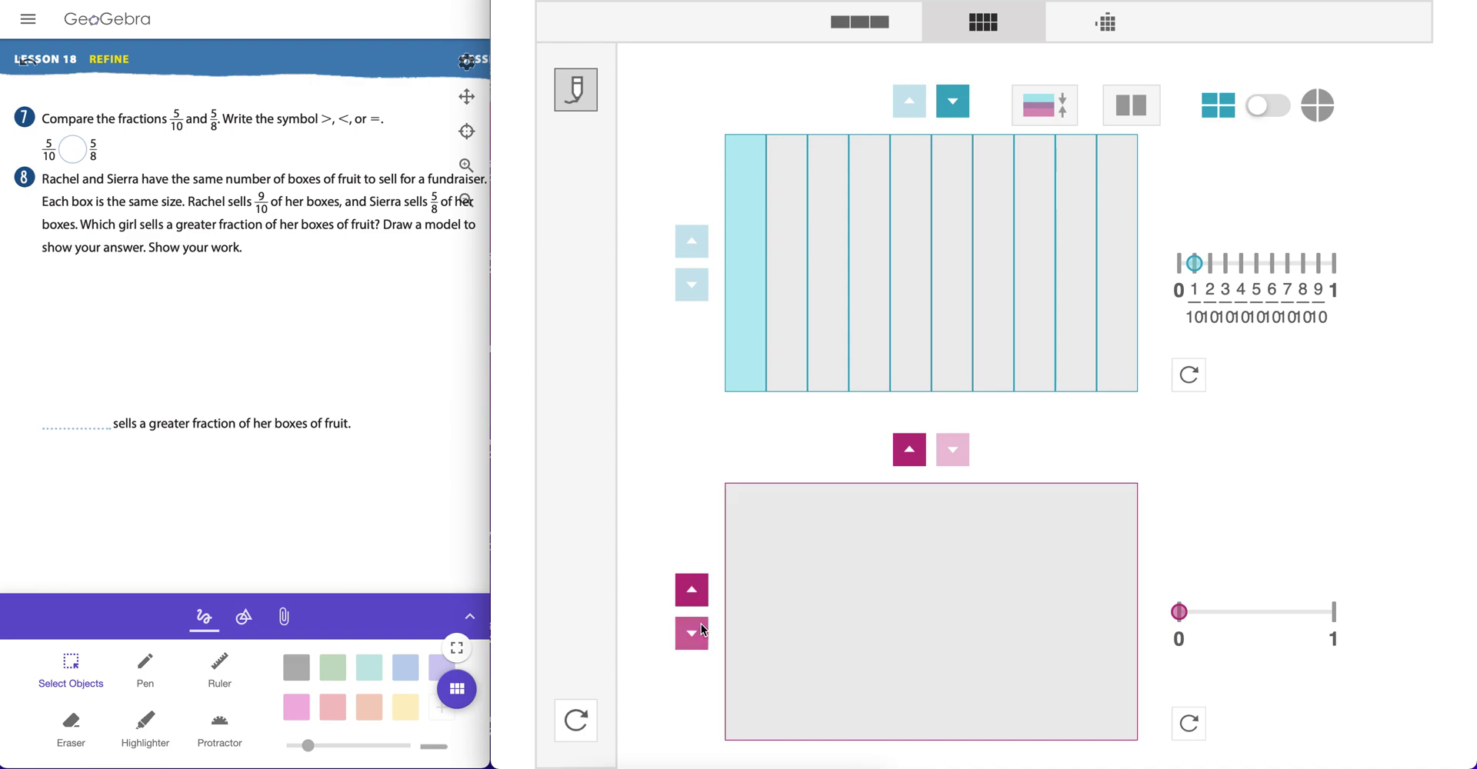
pyautogui.click(909, 450)
pyautogui.click(909, 450)
pyautogui.click(909, 450)
pyautogui.click(909, 450)
pyautogui.click(910, 450)
pyautogui.click(909, 450)
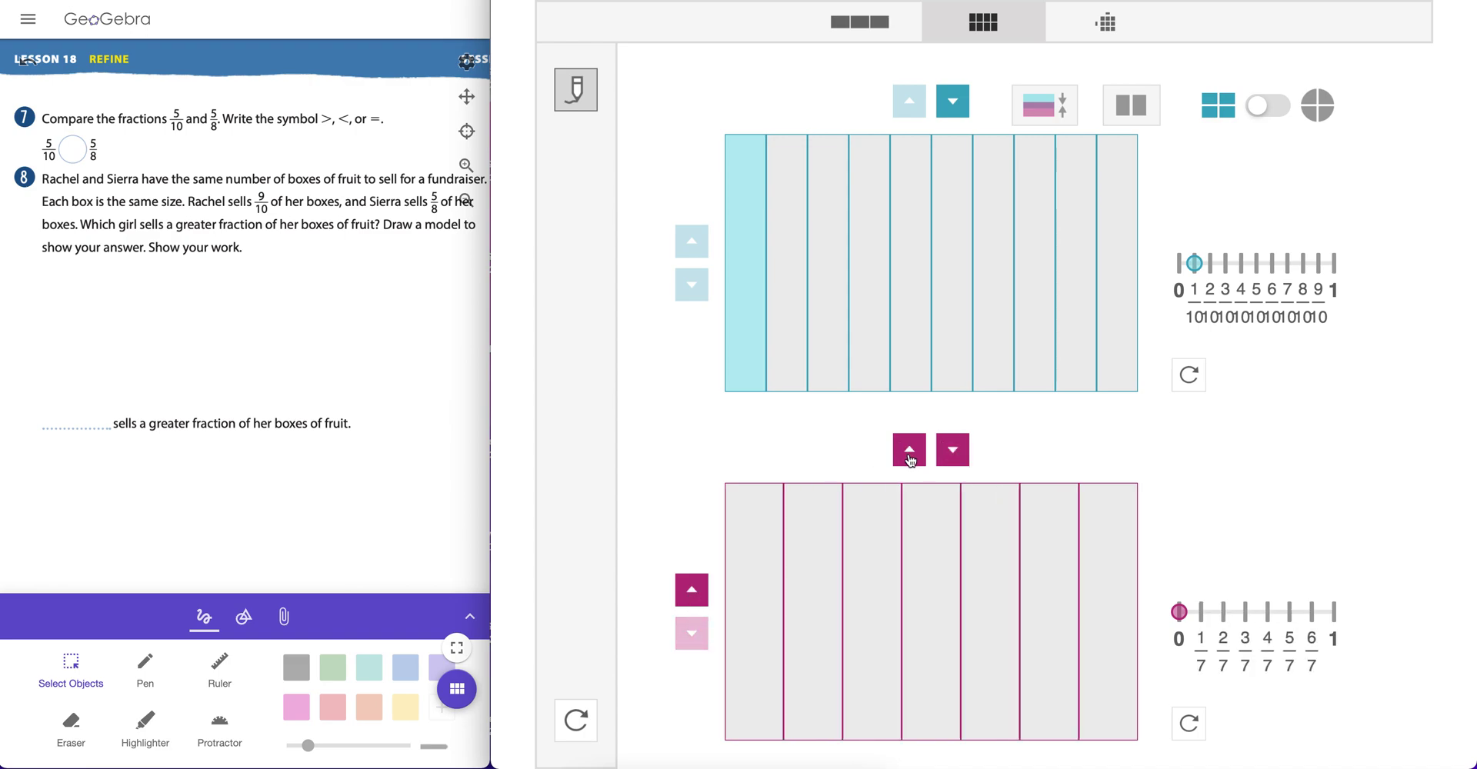
pyautogui.click(909, 452)
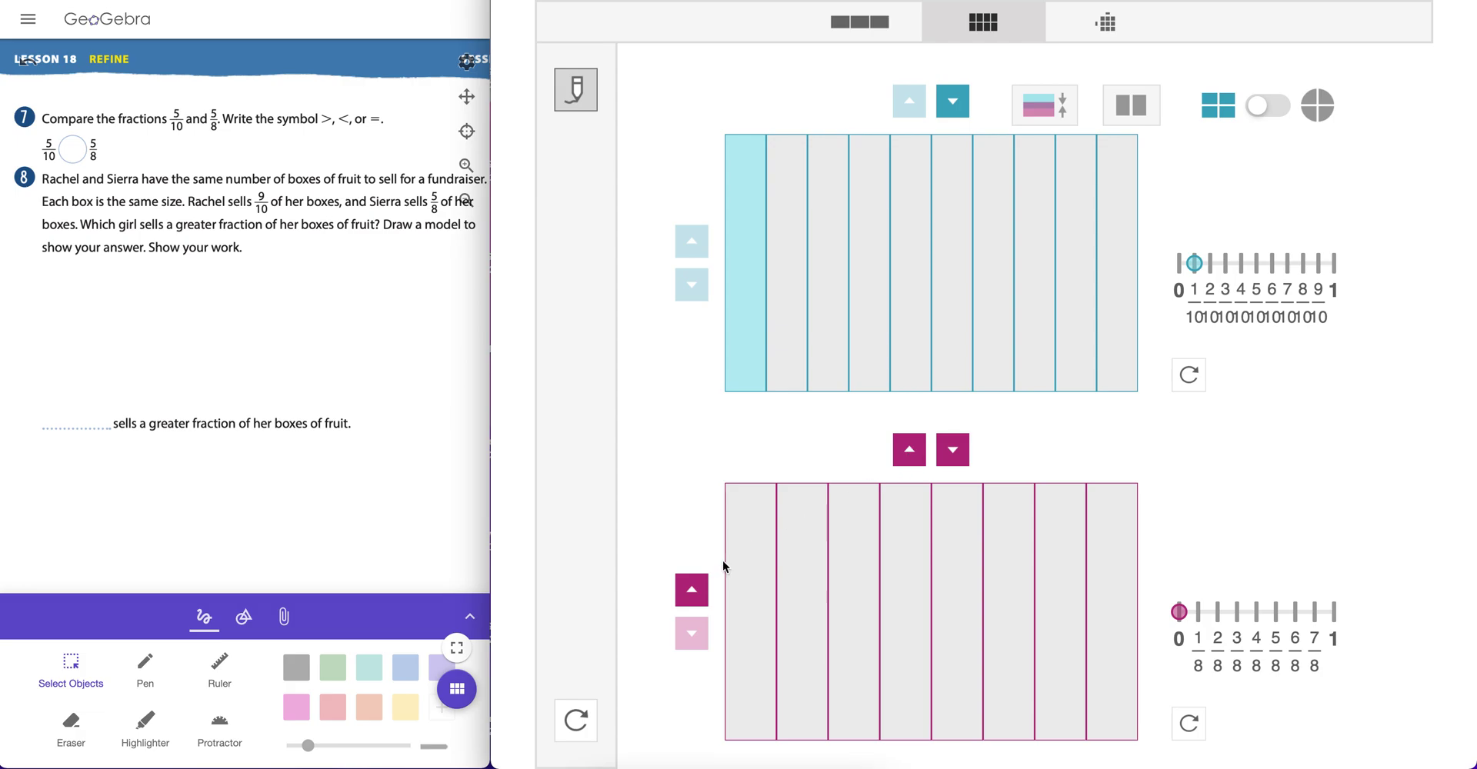
pyautogui.moveTo(764, 593); pyautogui.dragTo(960, 589)
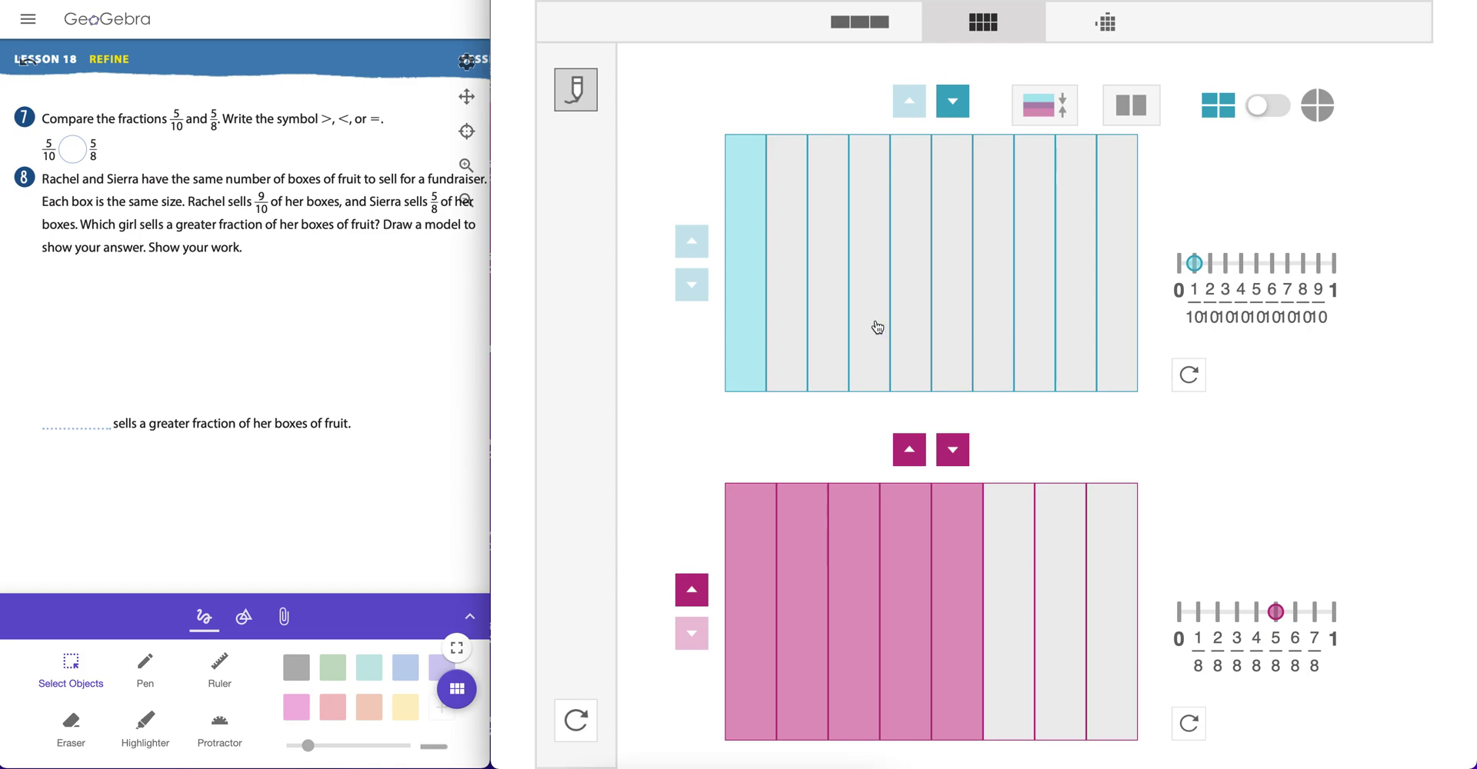
pyautogui.moveTo(799, 304); pyautogui.dragTo(952, 299)
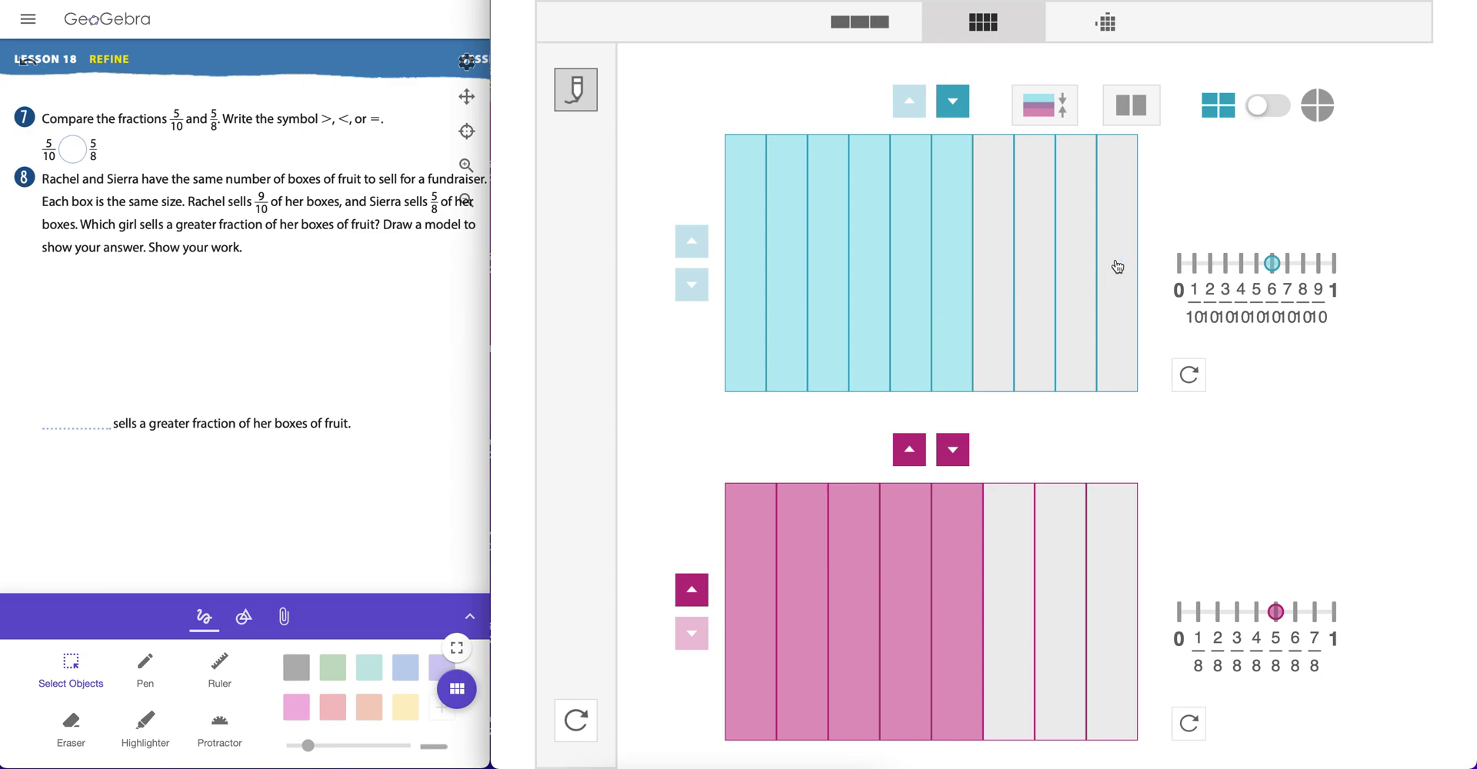
# Step: Overlay the 6/10 and 5/8 bars into one stacked bar, showing 5/8 just past 6/10
pyautogui.click(1046, 108)
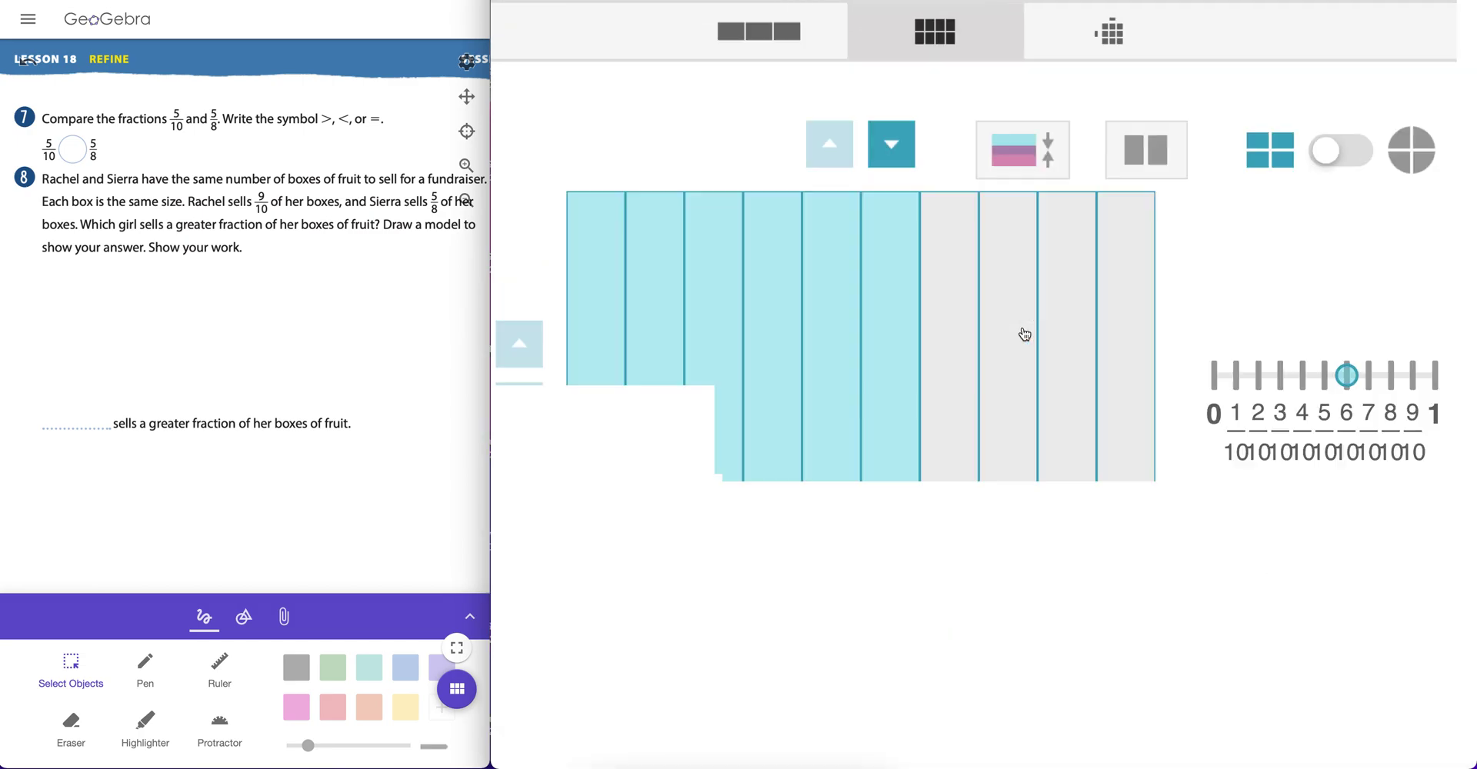
pyautogui.click(1048, 110)
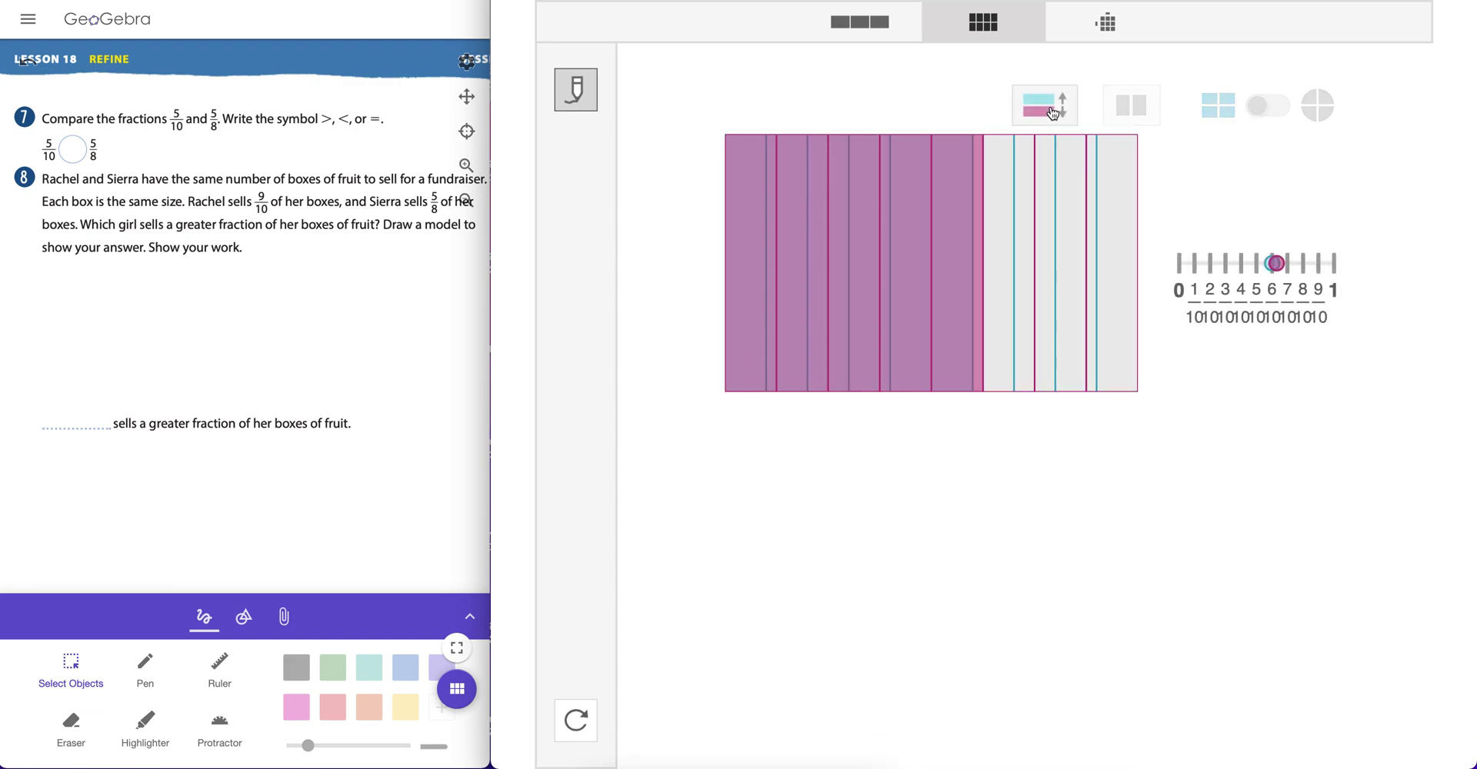
pyautogui.click(1054, 114)
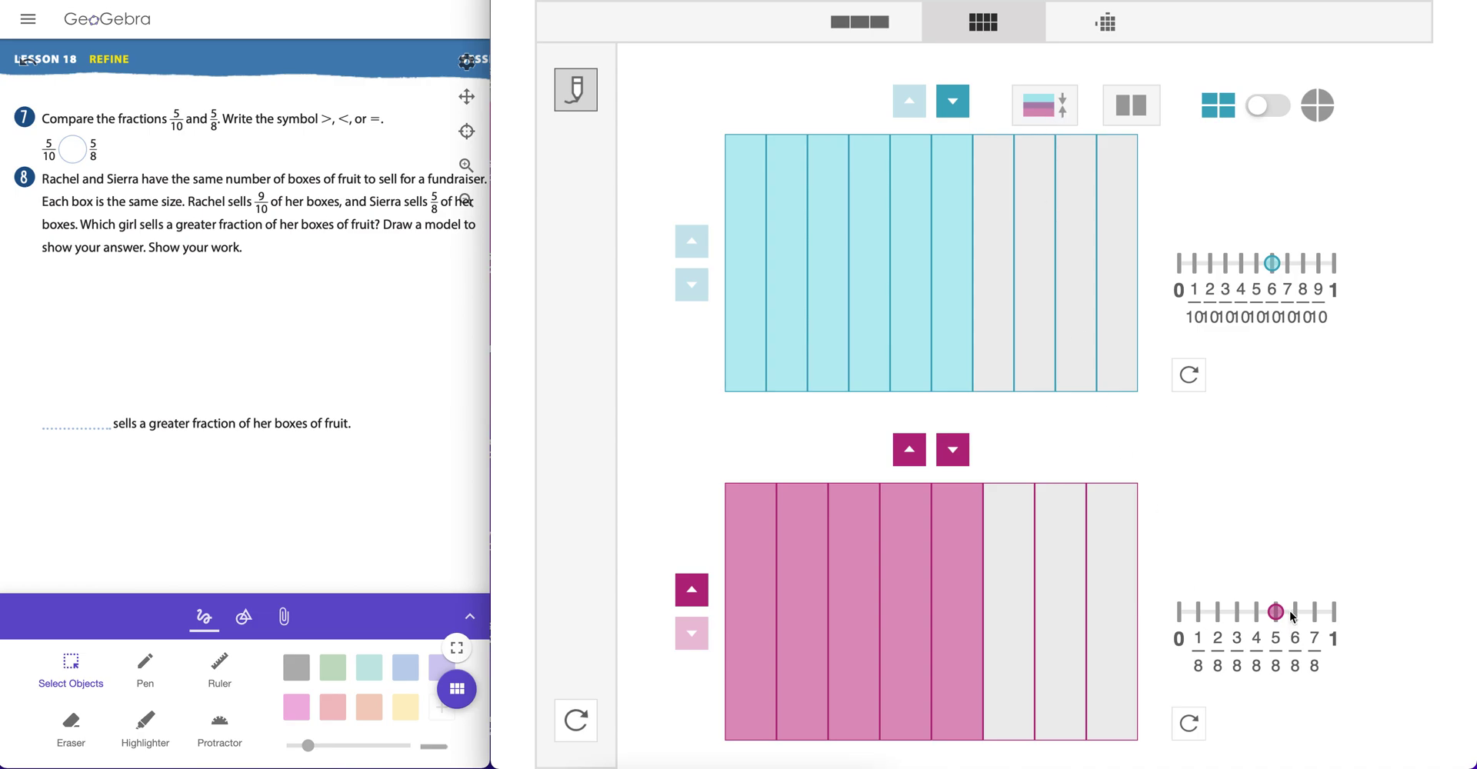
pyautogui.click(1044, 113)
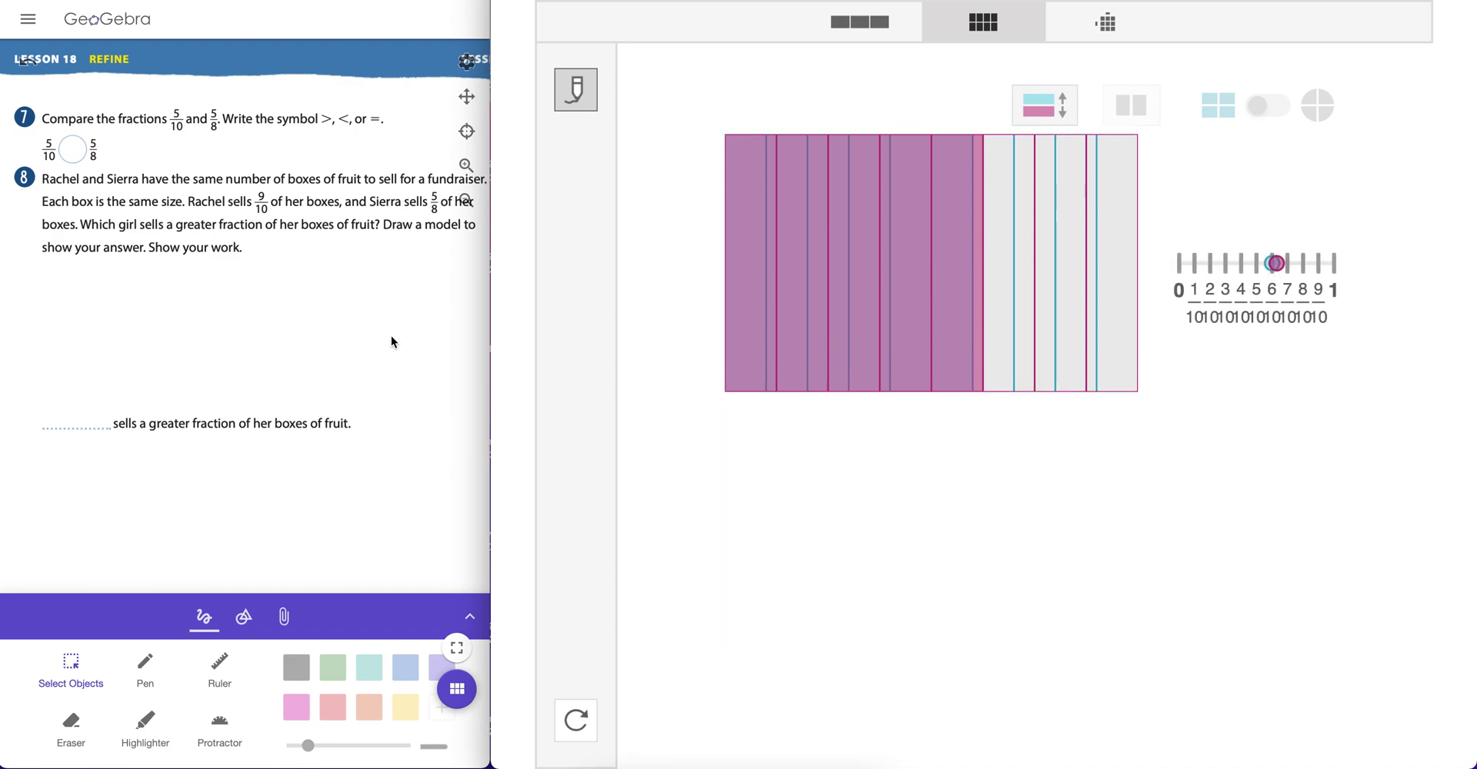
pyautogui.moveTo(485, 323); pyautogui.dragTo(78, 281)
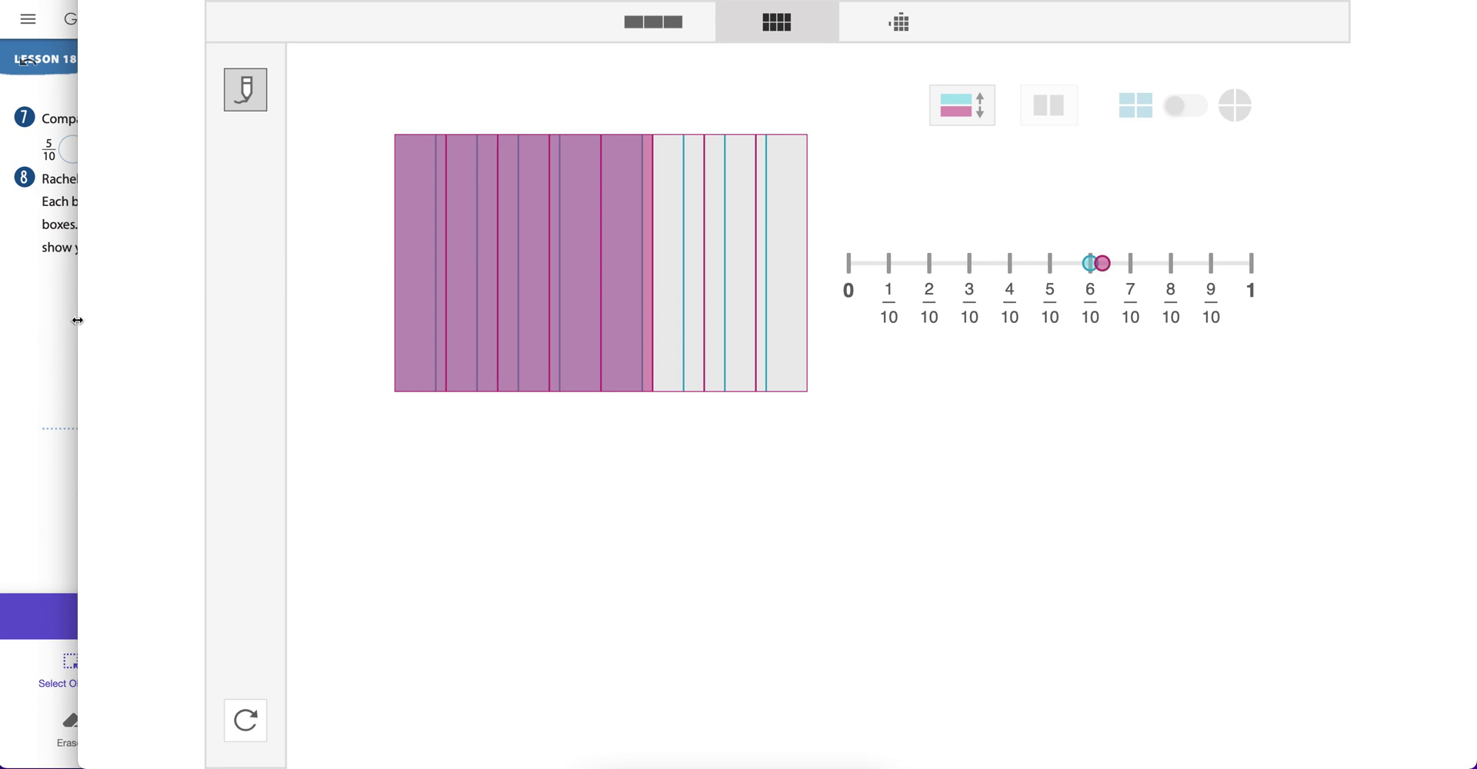
pyautogui.moveTo(159, 320); pyautogui.dragTo(487, 346)
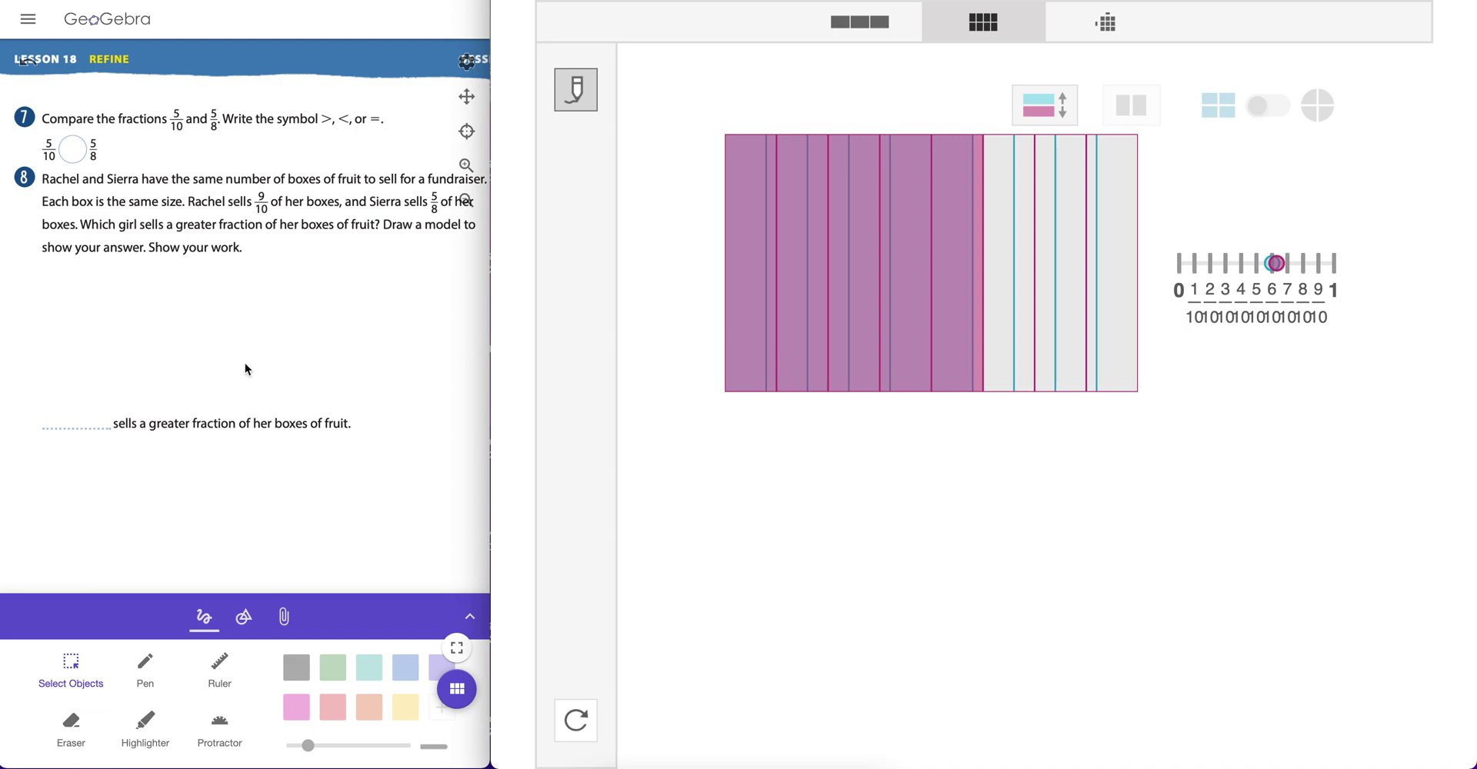
# Step: Show the page thumbnails, unstack the bars, and turn both models into circles
pyautogui.click(457, 690)
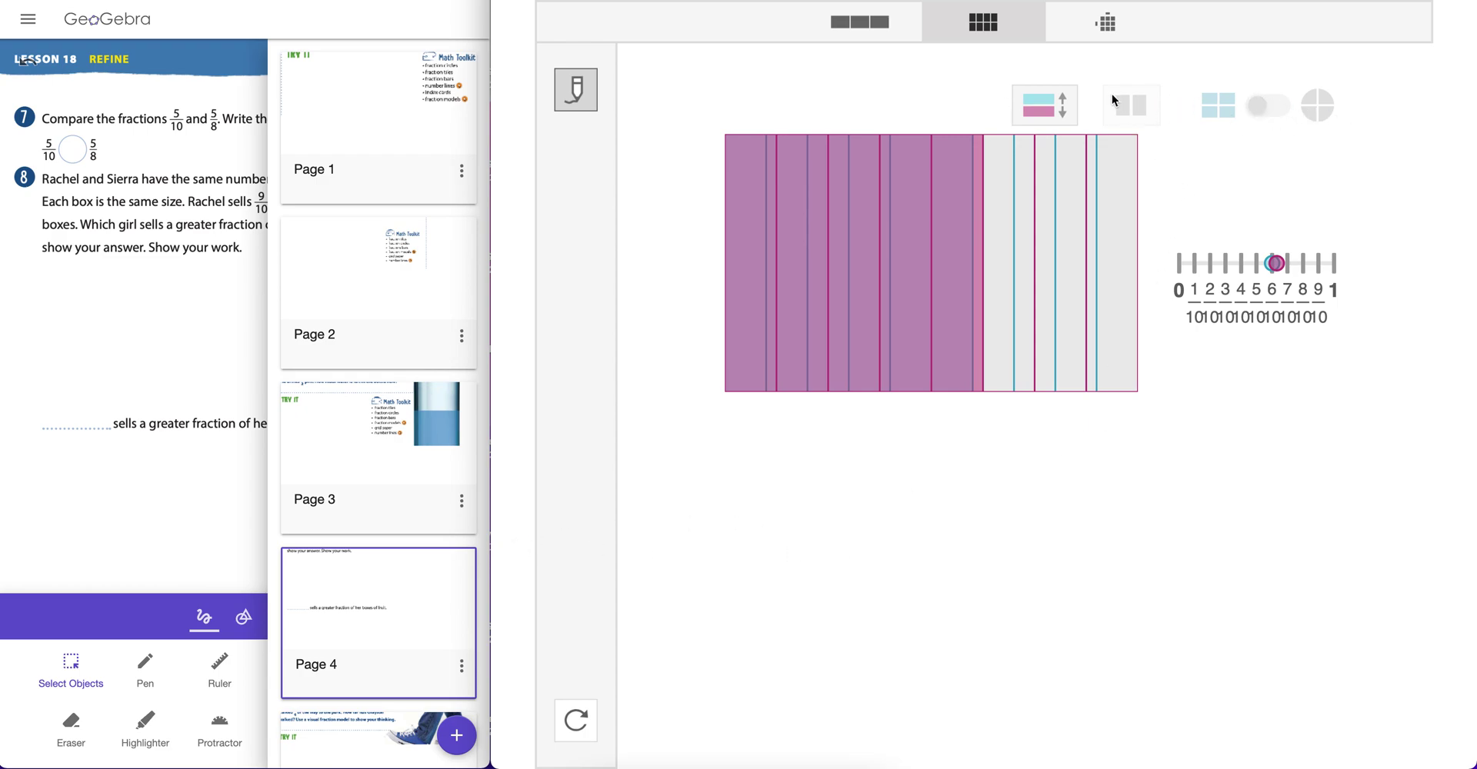
pyautogui.click(1044, 104)
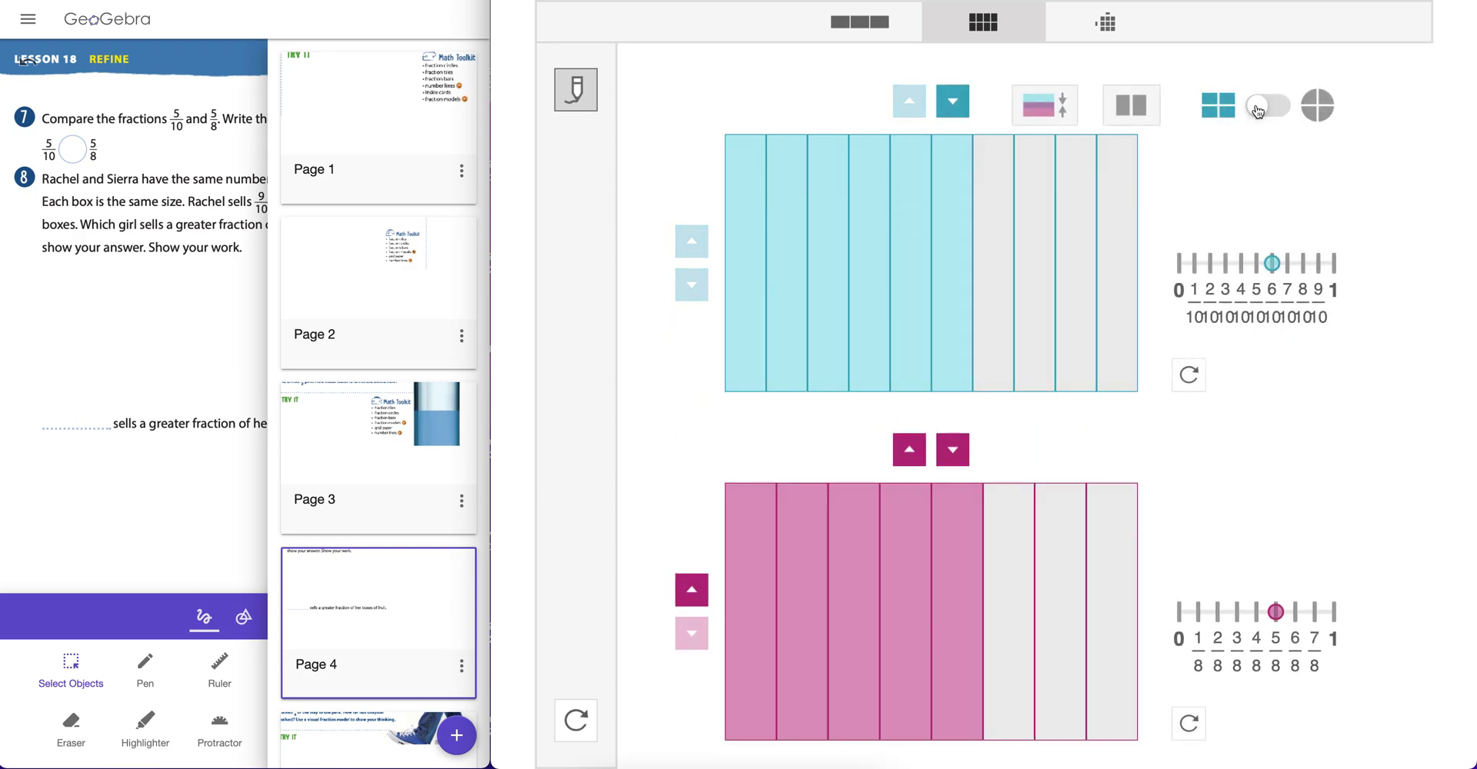
pyautogui.click(1259, 108)
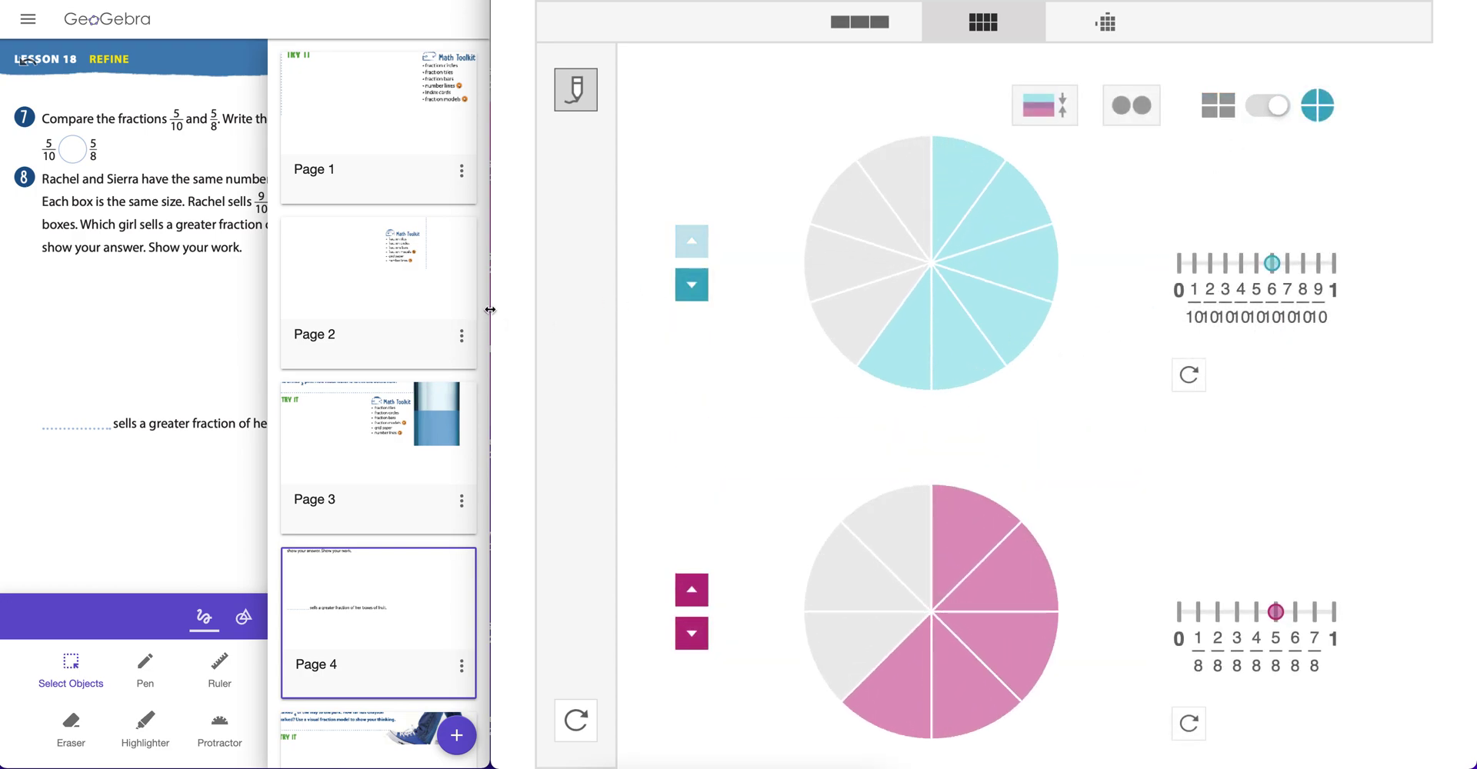
pyautogui.moveTo(490, 309); pyautogui.dragTo(182, 324)
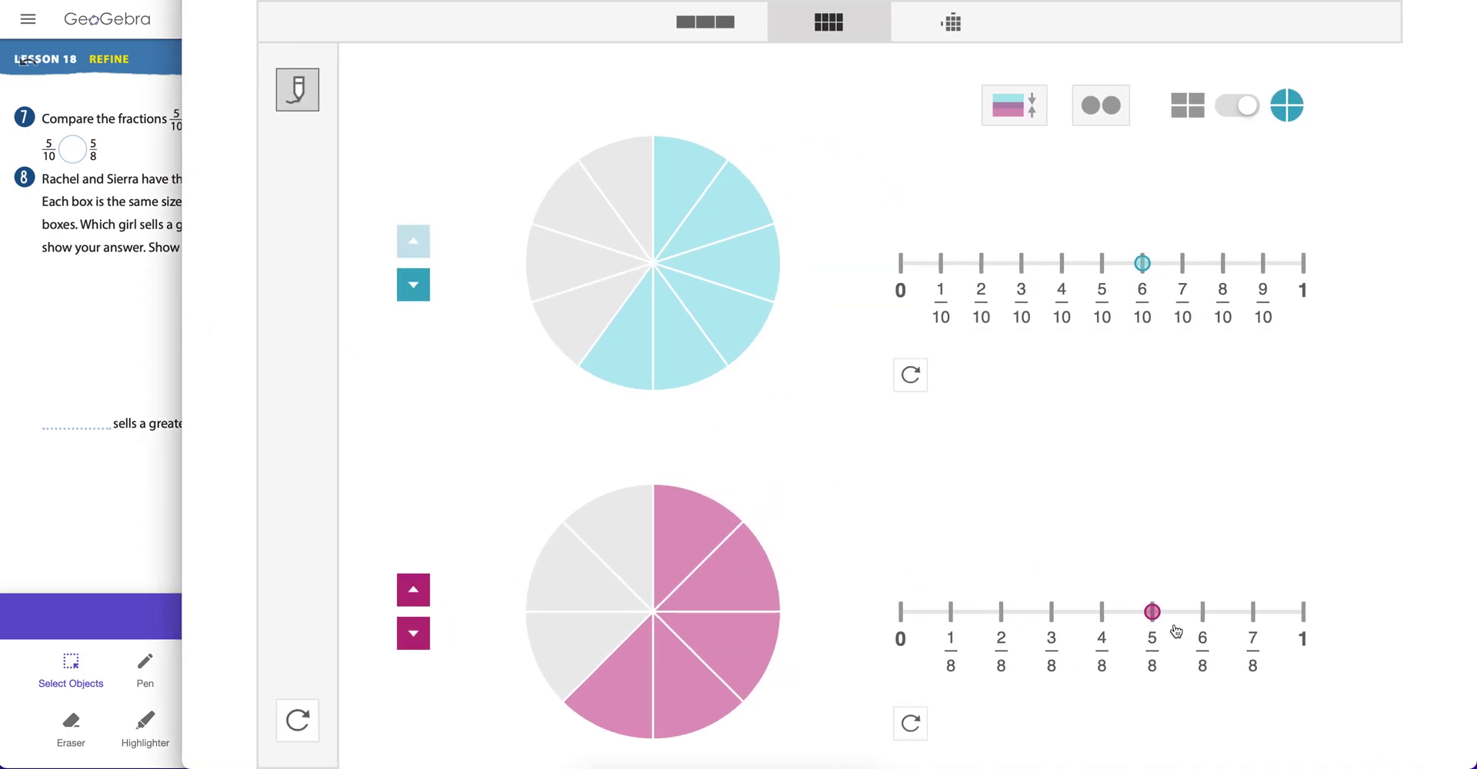
# Step: Shade 5/10 on the cyan circle, then overlay and separate the circles to compare with 5/8
pyautogui.click(603, 366)
pyautogui.click(680, 356)
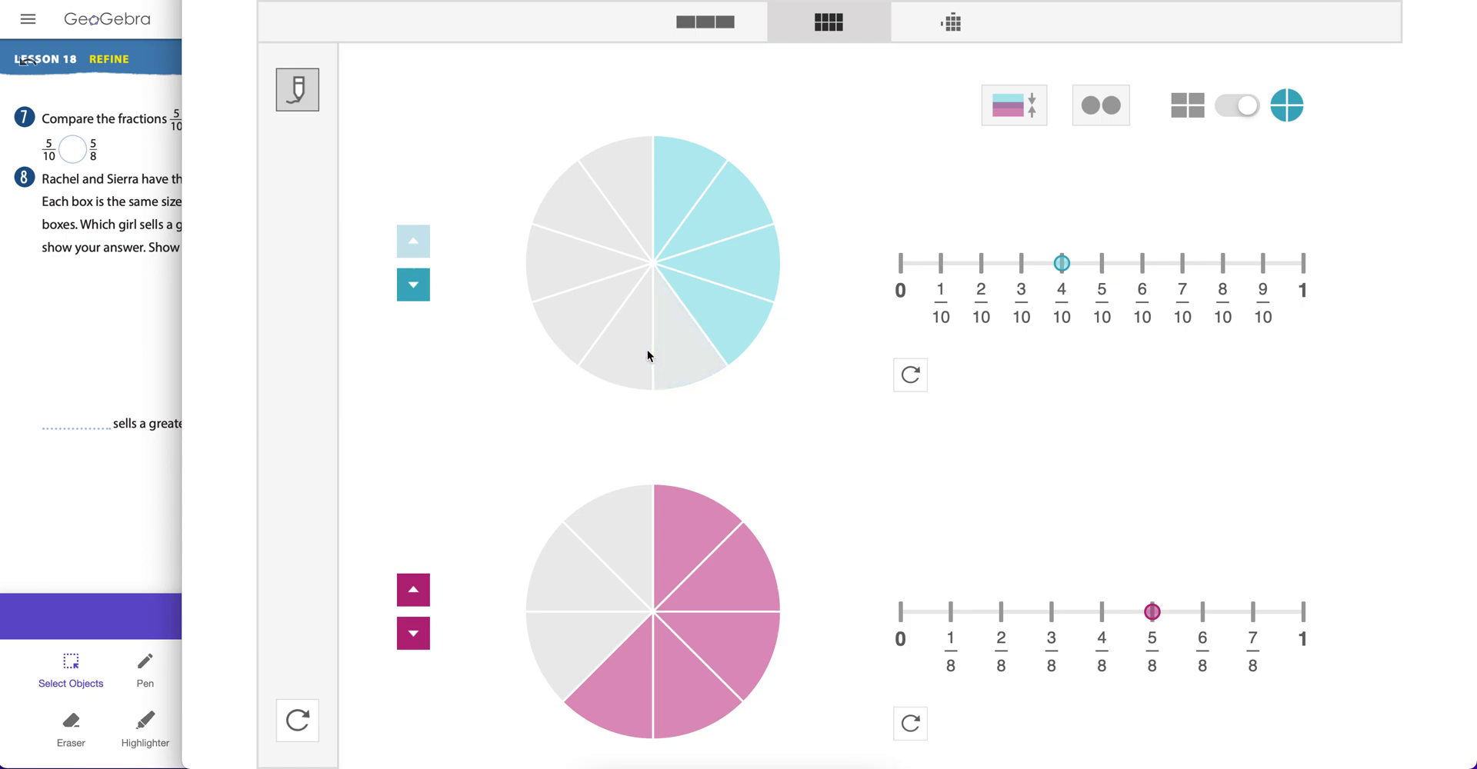
pyautogui.click(647, 354)
pyautogui.click(607, 325)
pyautogui.click(585, 322)
pyautogui.click(621, 358)
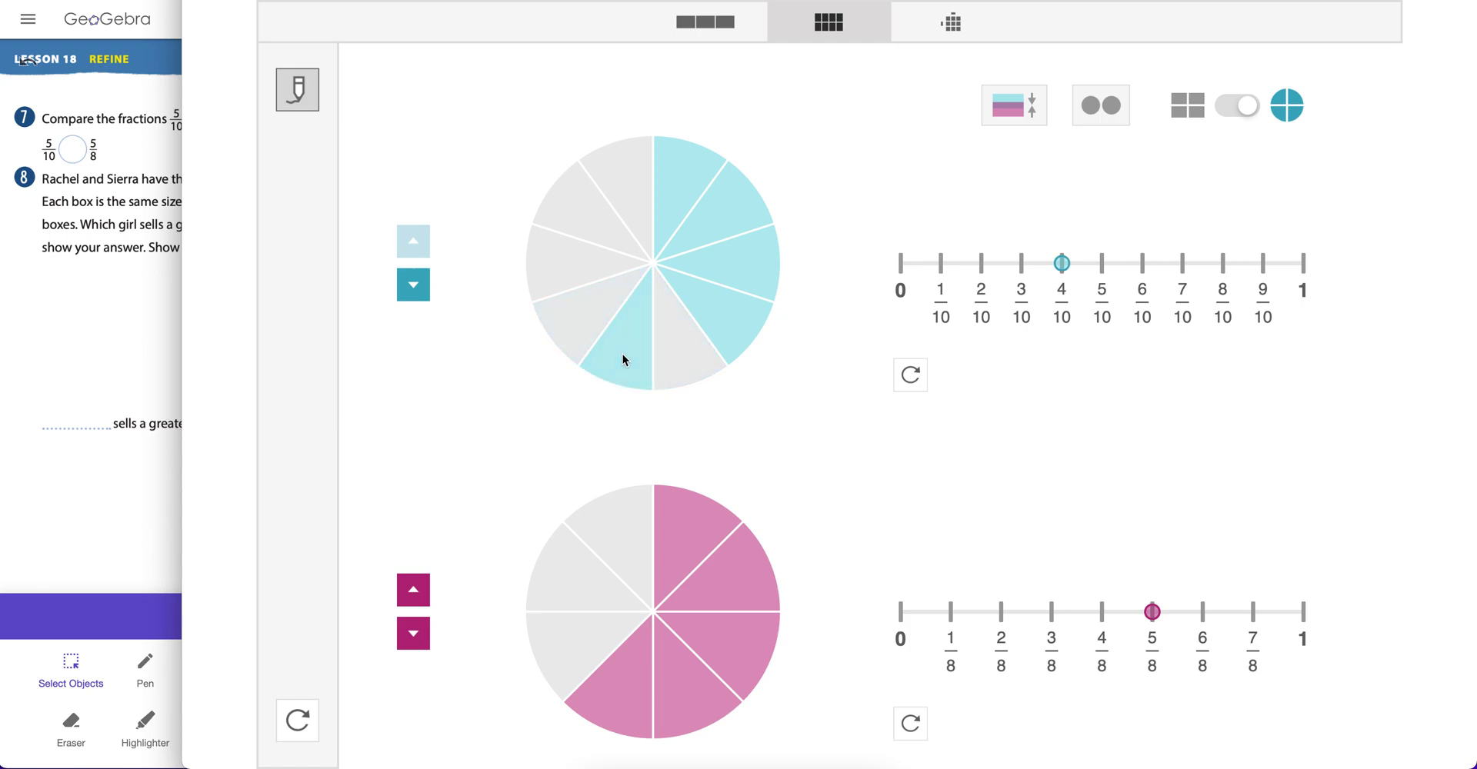
pyautogui.click(681, 355)
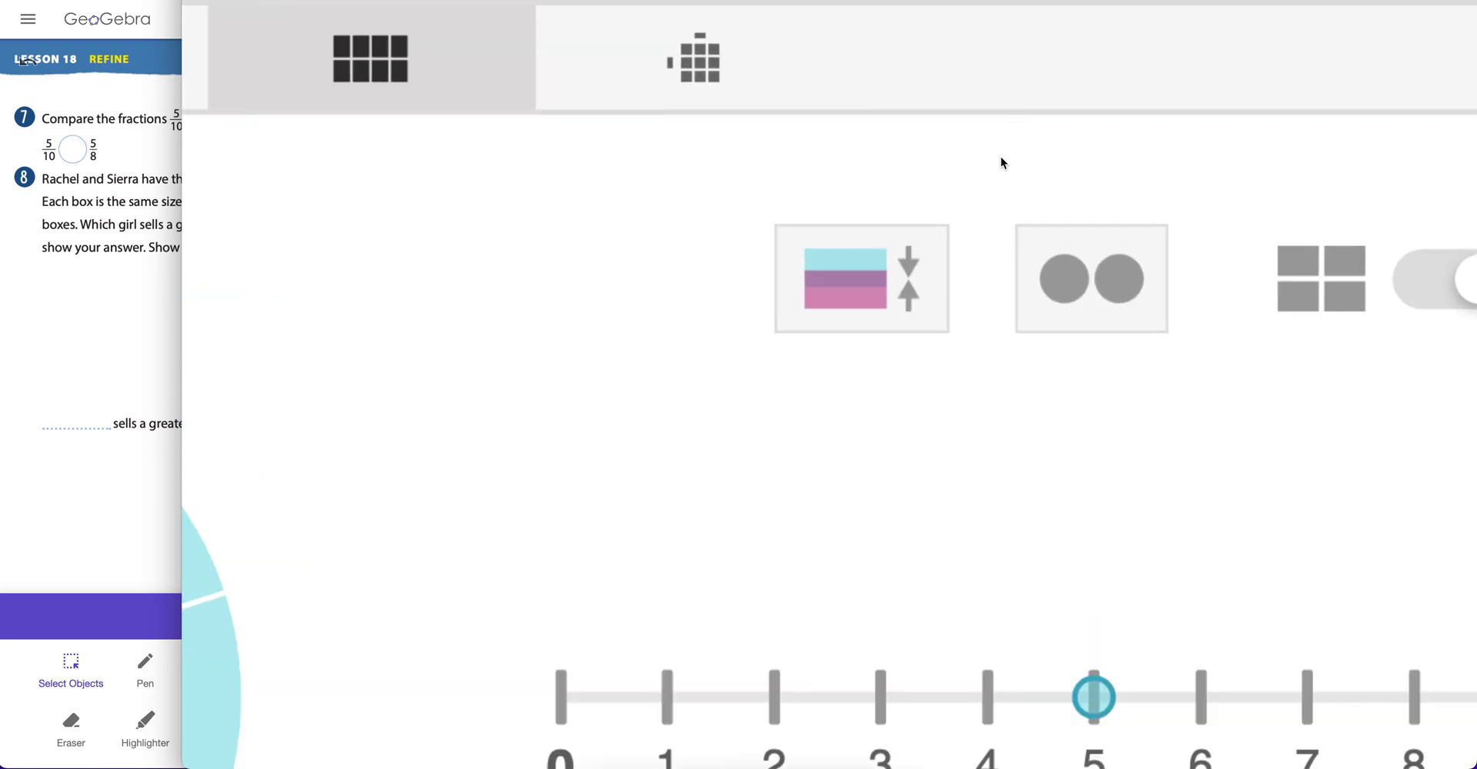
pyautogui.click(865, 326)
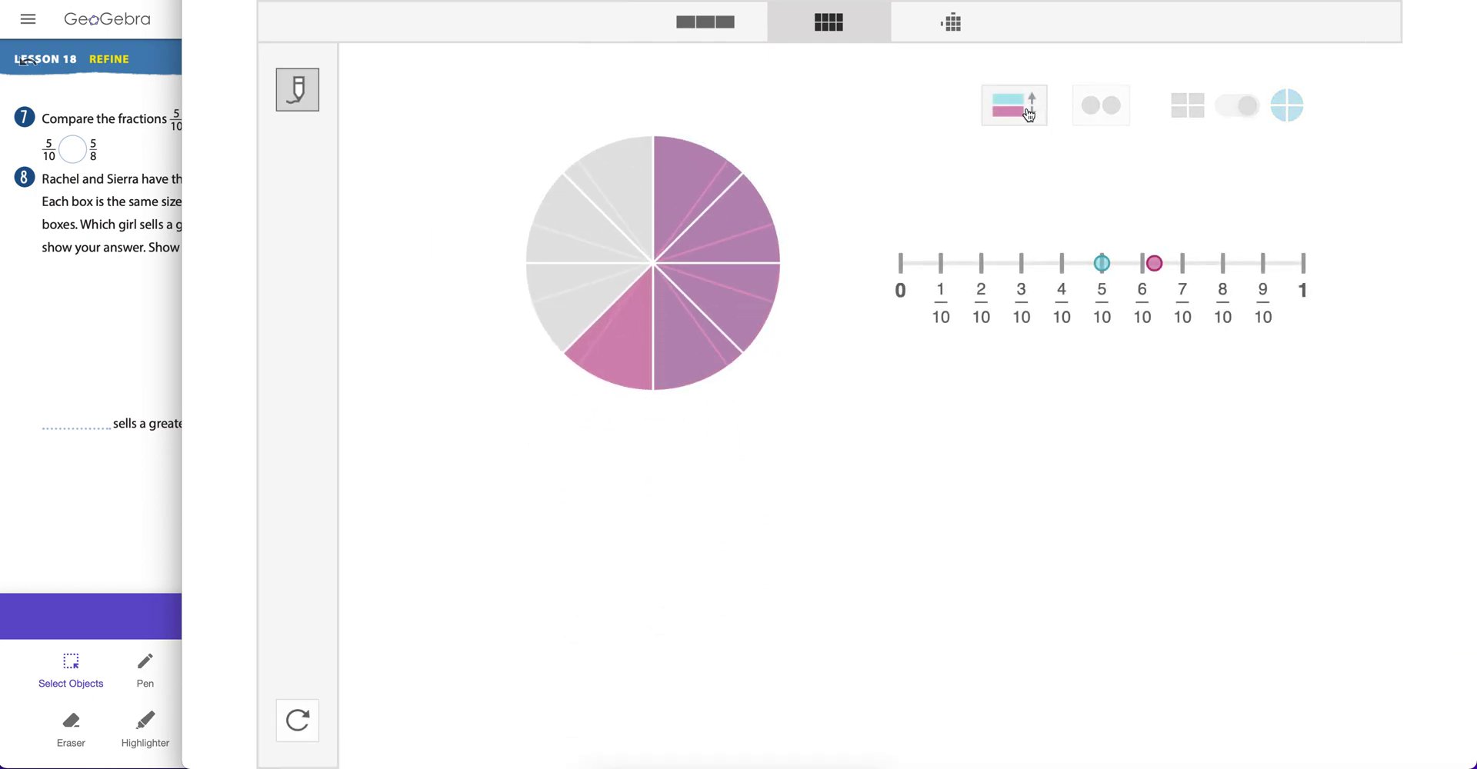
pyautogui.click(1028, 113)
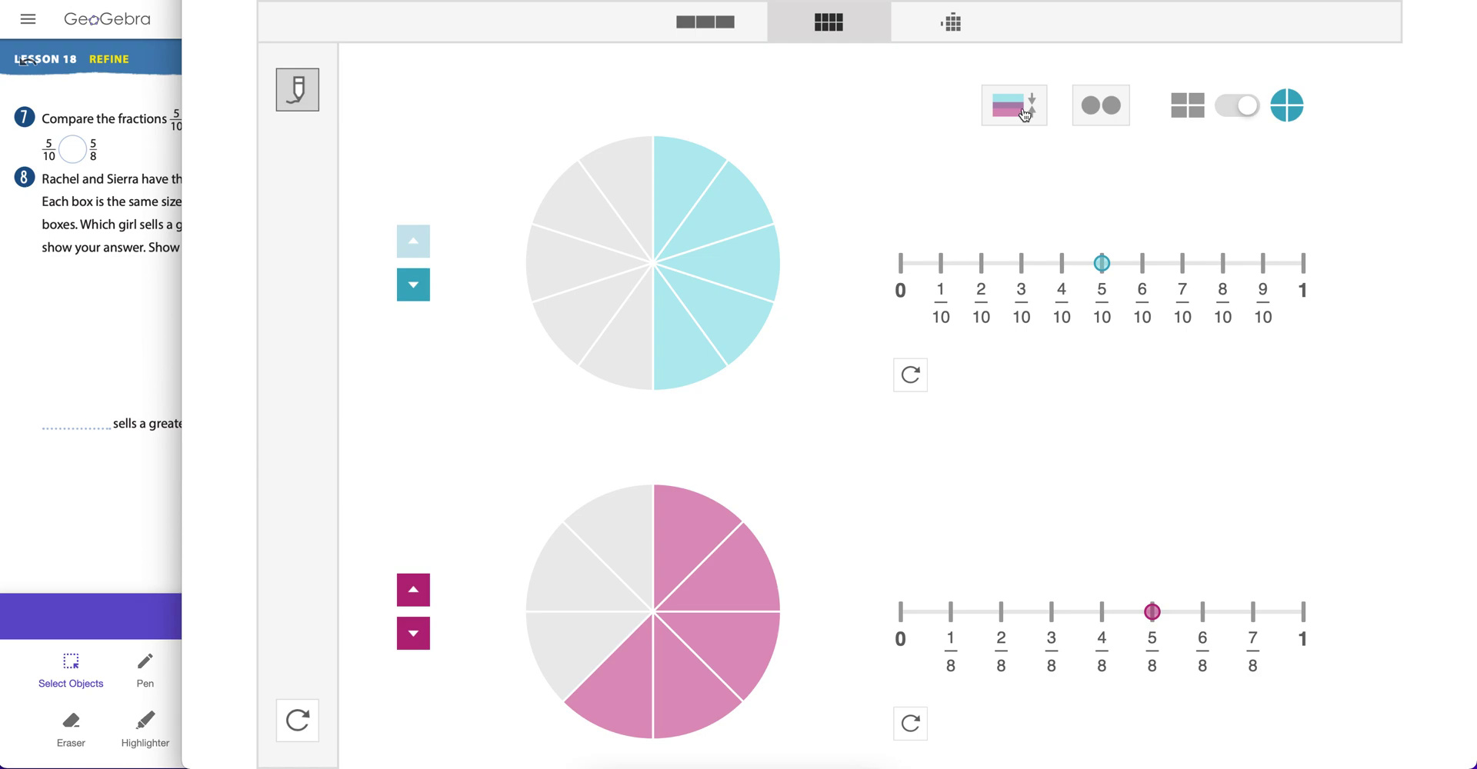
pyautogui.moveTo(181, 346); pyautogui.dragTo(489, 365)
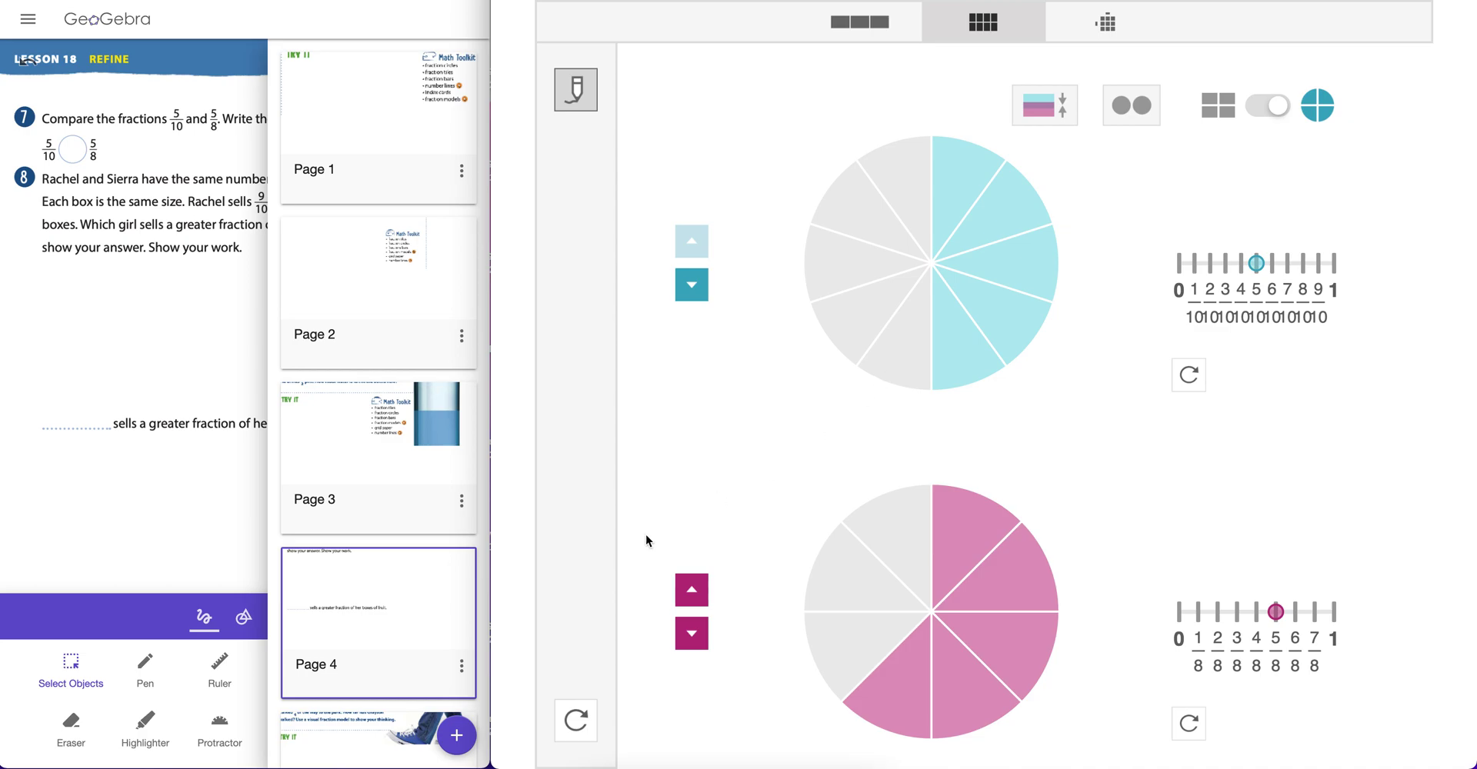
# Step: Bring up Page 5, Lesson 22's 3/4-of-4/5-mile word problem, and hide the thumbnails
pyautogui.scroll(-2, 389, 562)
pyautogui.scroll(-1, 390, 568)
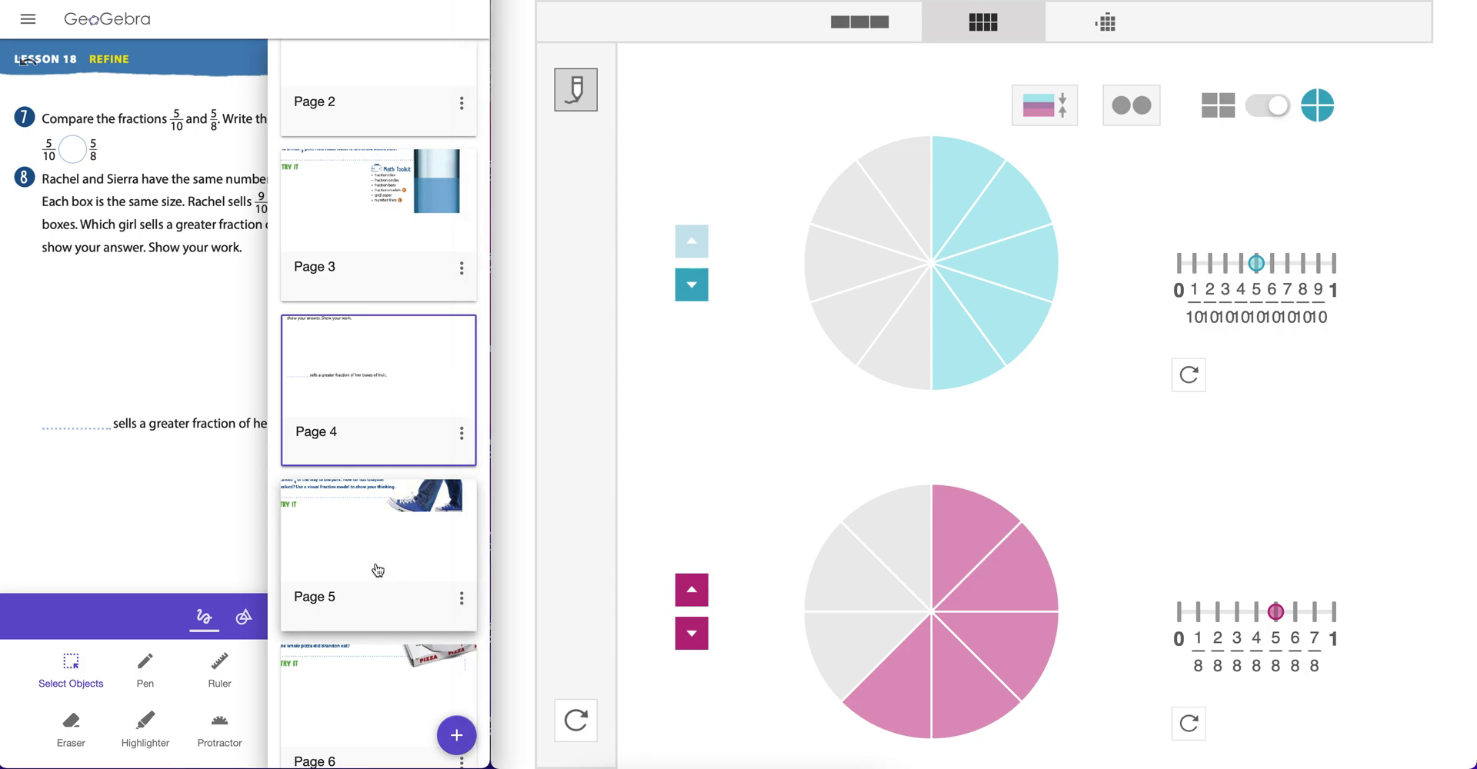
pyautogui.click(377, 569)
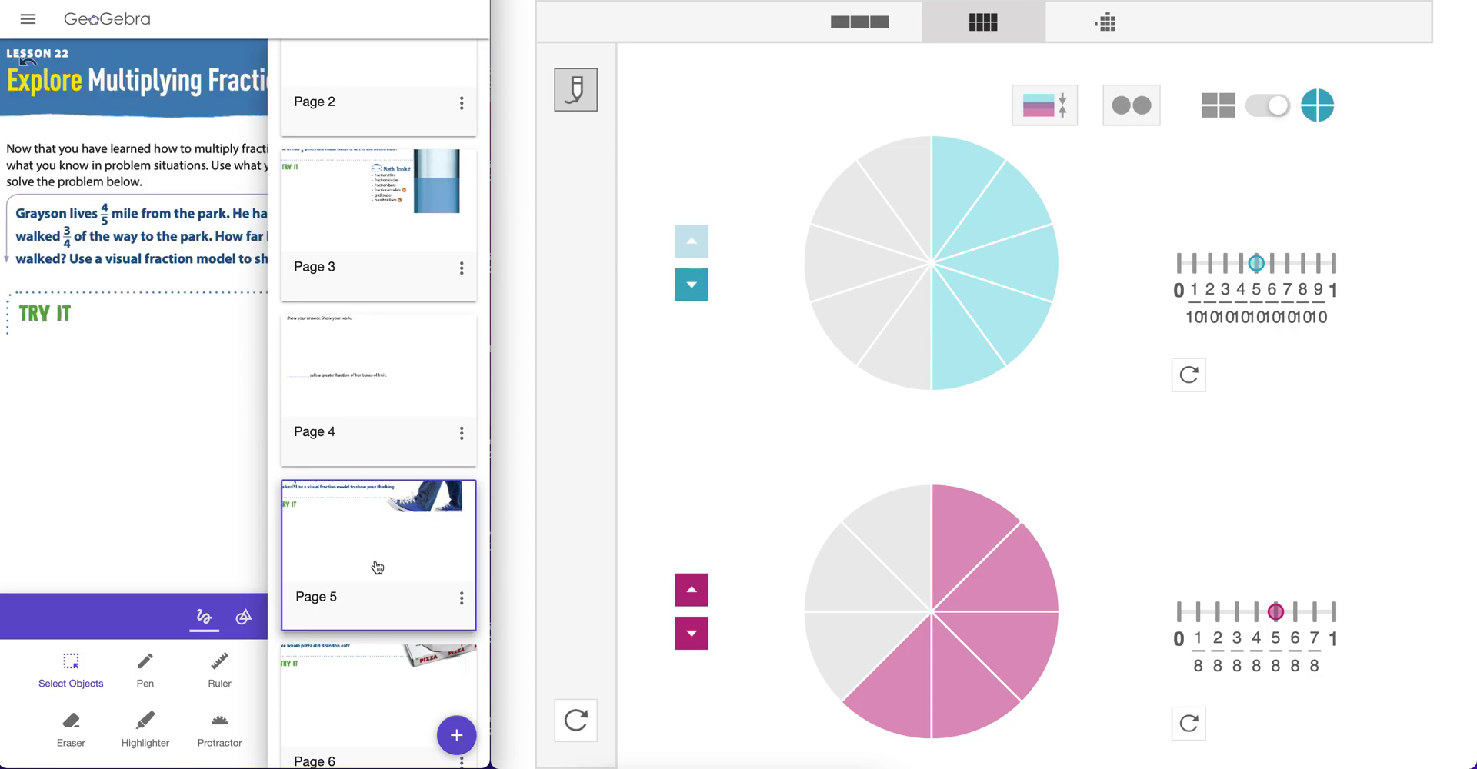
pyautogui.click(197, 473)
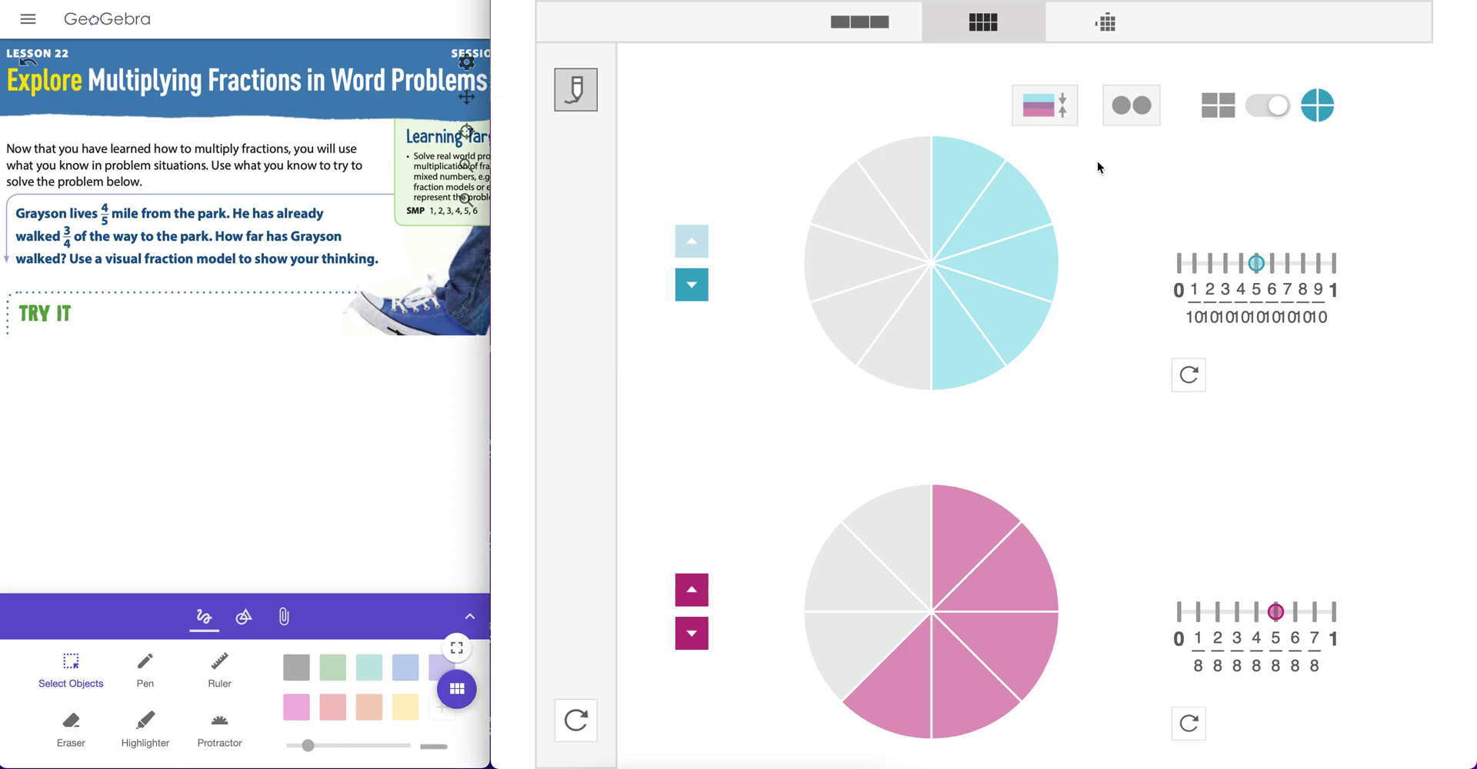
# Step: Switch to the multiplication area model, a blank undivided square
pyautogui.scroll(5, 1108, 25)
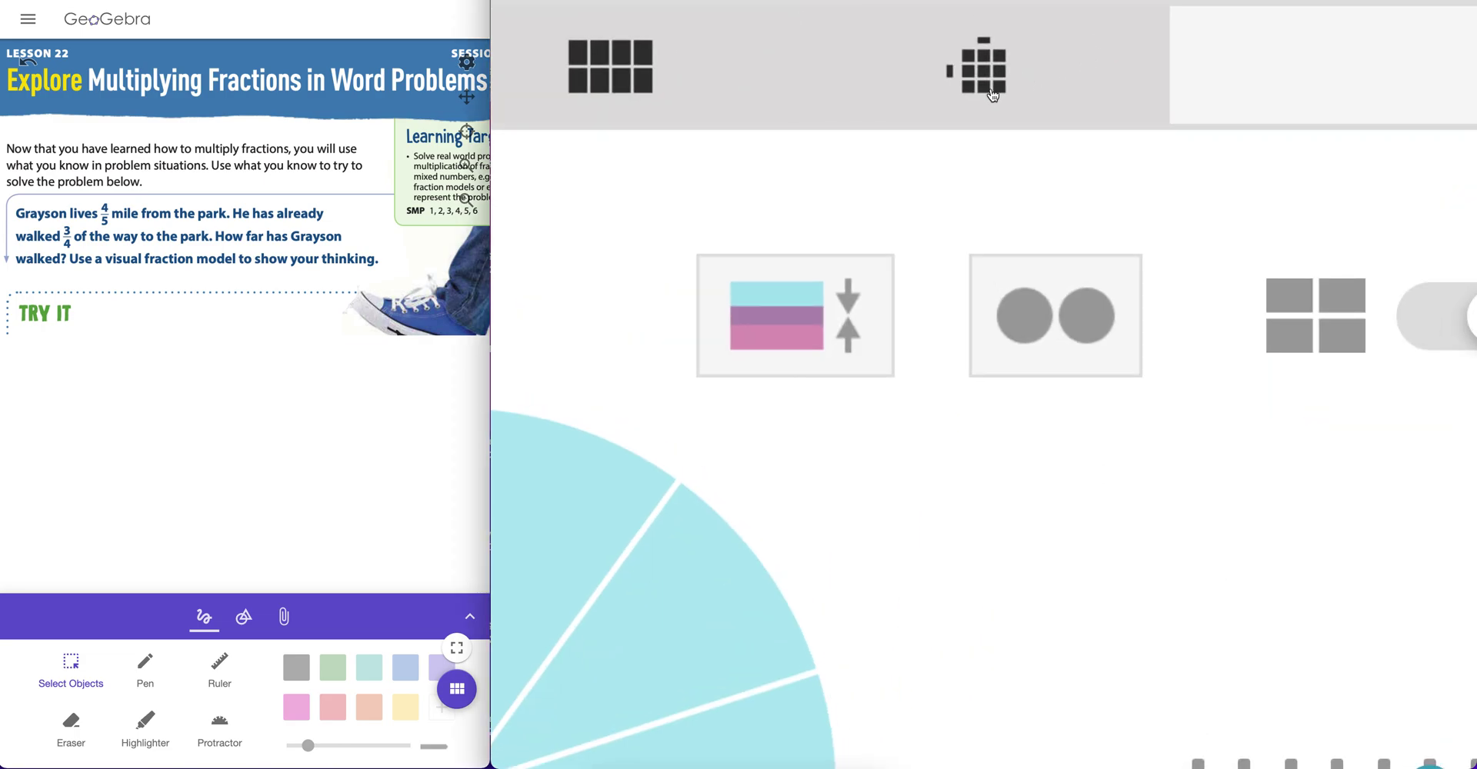
pyautogui.scroll(-5, 992, 95)
pyautogui.click(1101, 23)
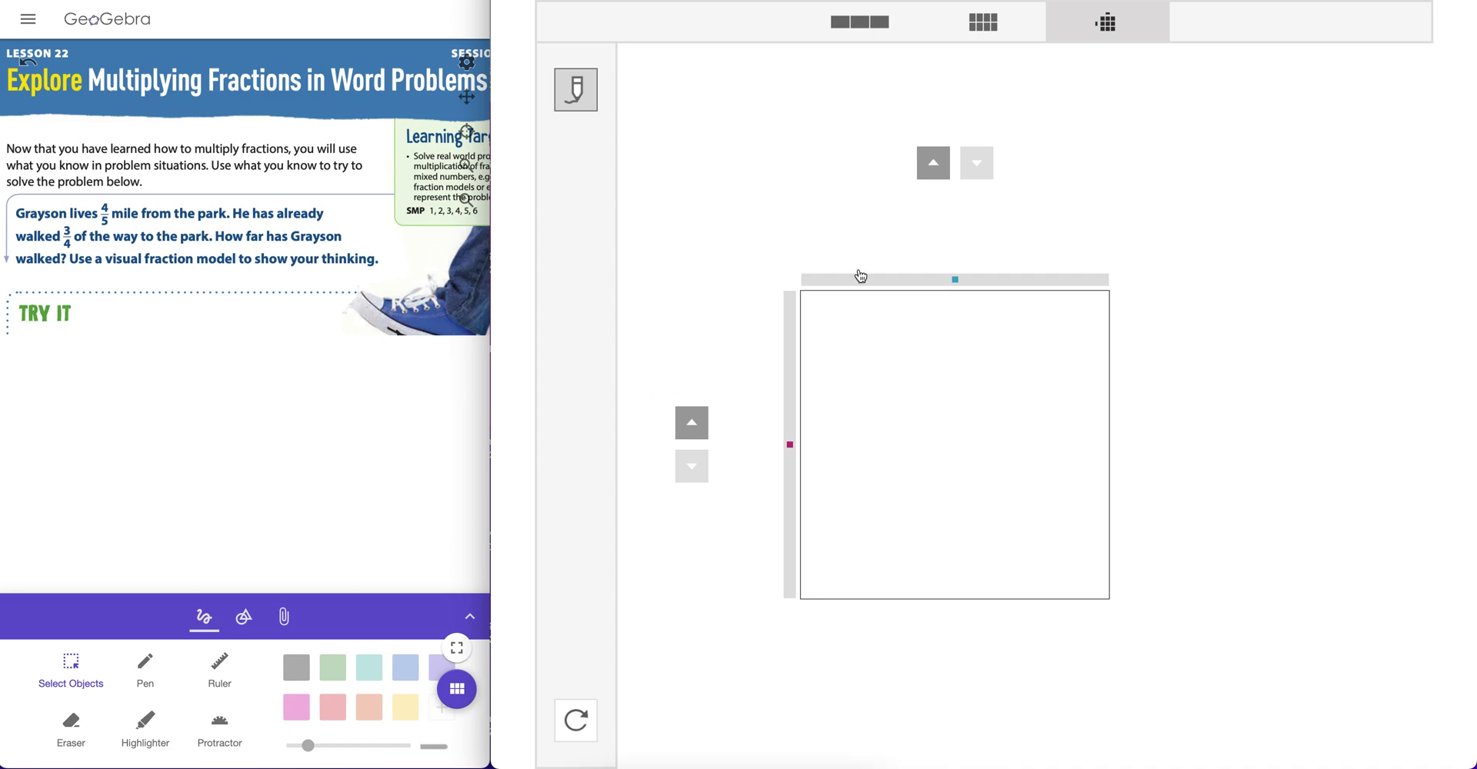
# Step: Split the area model into fifths and shade four columns for 4/5
pyautogui.click(933, 165)
pyautogui.click(934, 166)
pyautogui.click(933, 165)
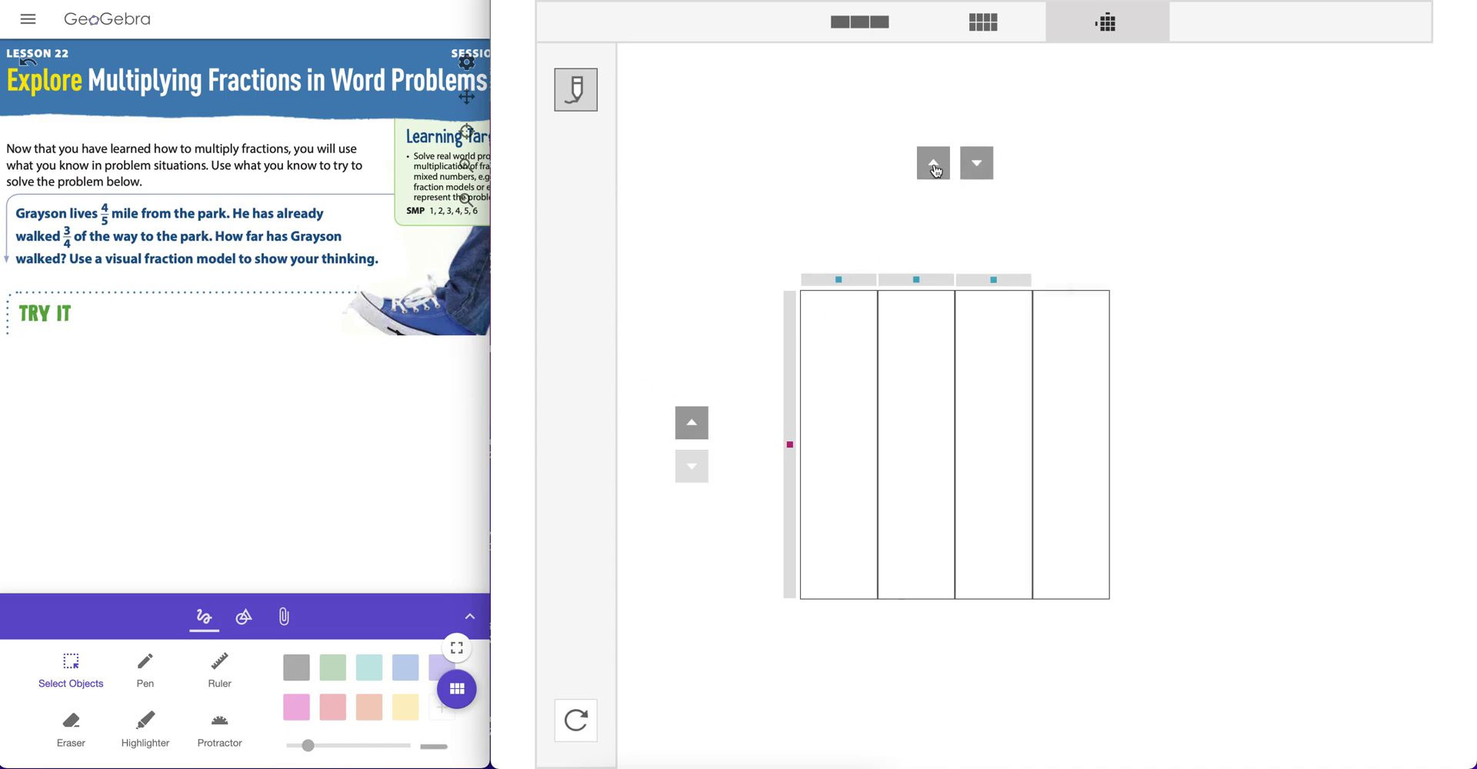
pyautogui.click(933, 165)
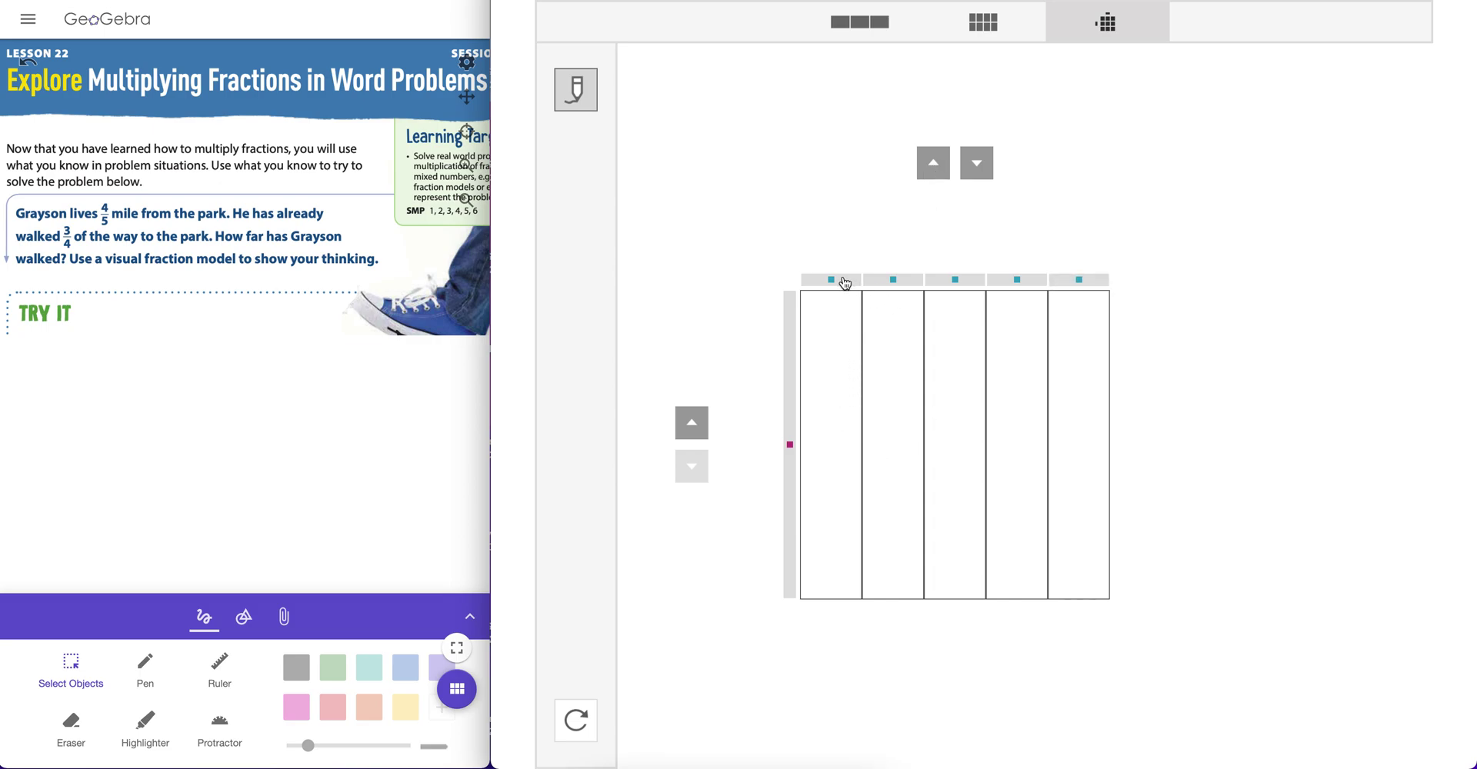
pyautogui.keyDown('ctrl'); pyautogui.scroll(5, 850, 288); pyautogui.keyUp('ctrl')
pyautogui.keyDown('ctrl'); pyautogui.scroll(-5, 999, 397); pyautogui.keyUp('ctrl')
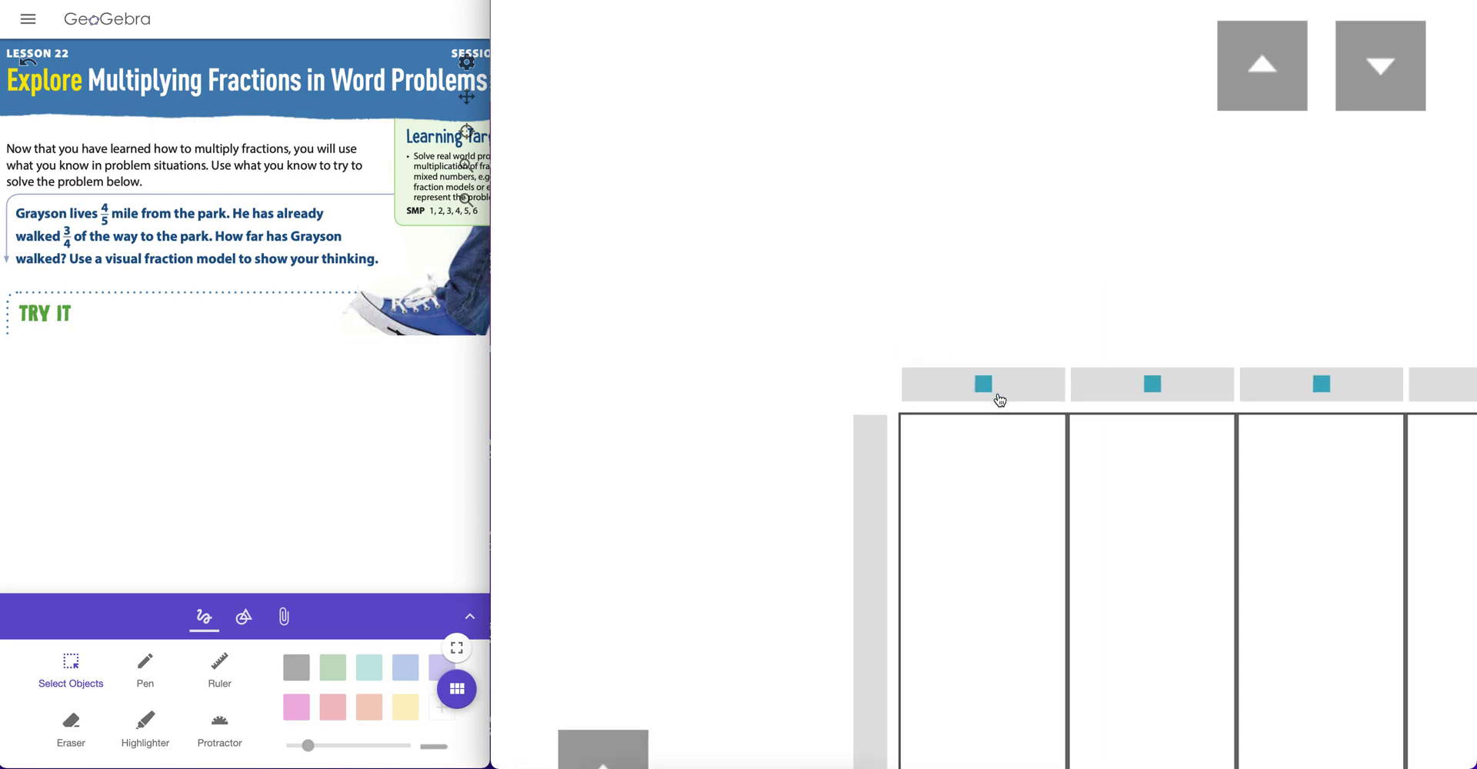
pyautogui.click(816, 281)
pyautogui.click(893, 280)
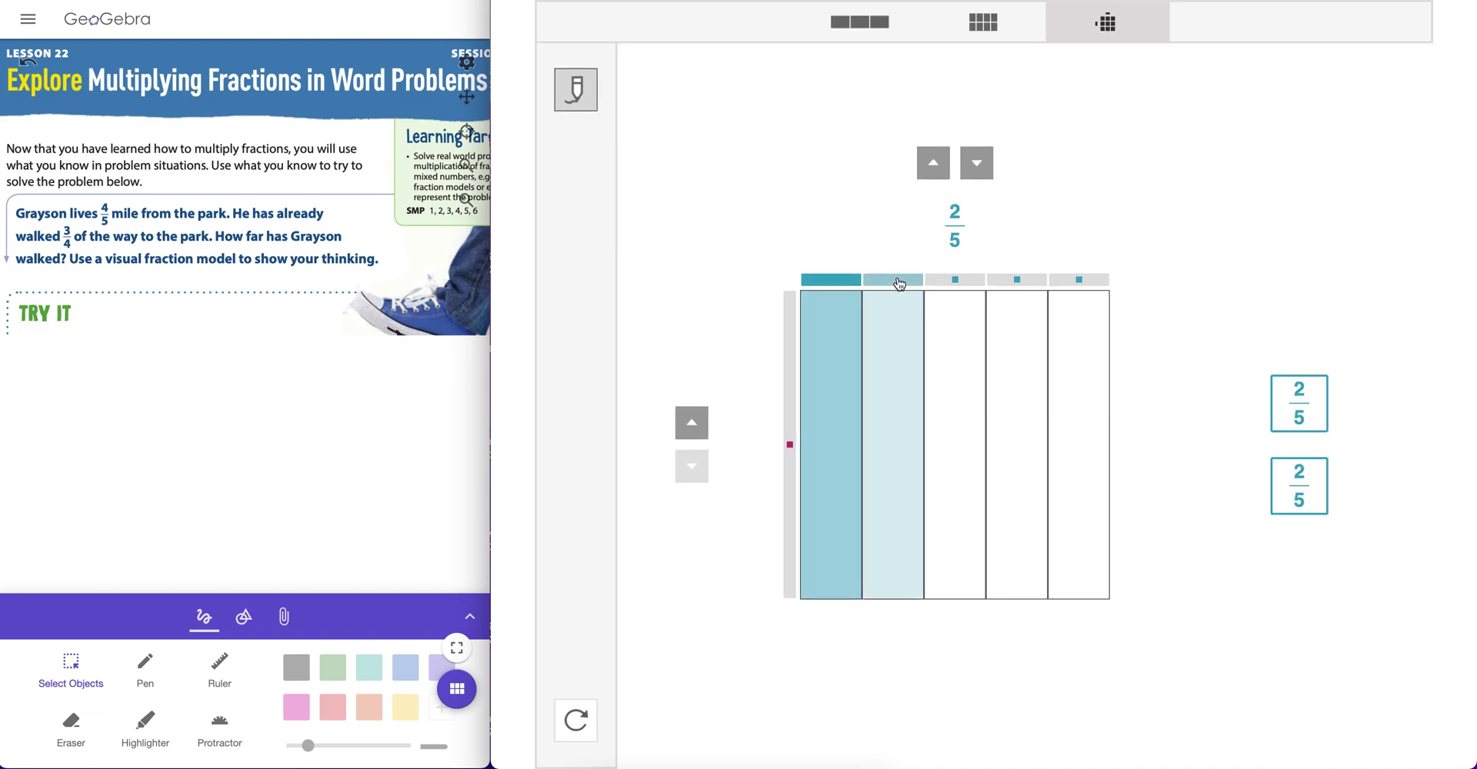
pyautogui.click(954, 280)
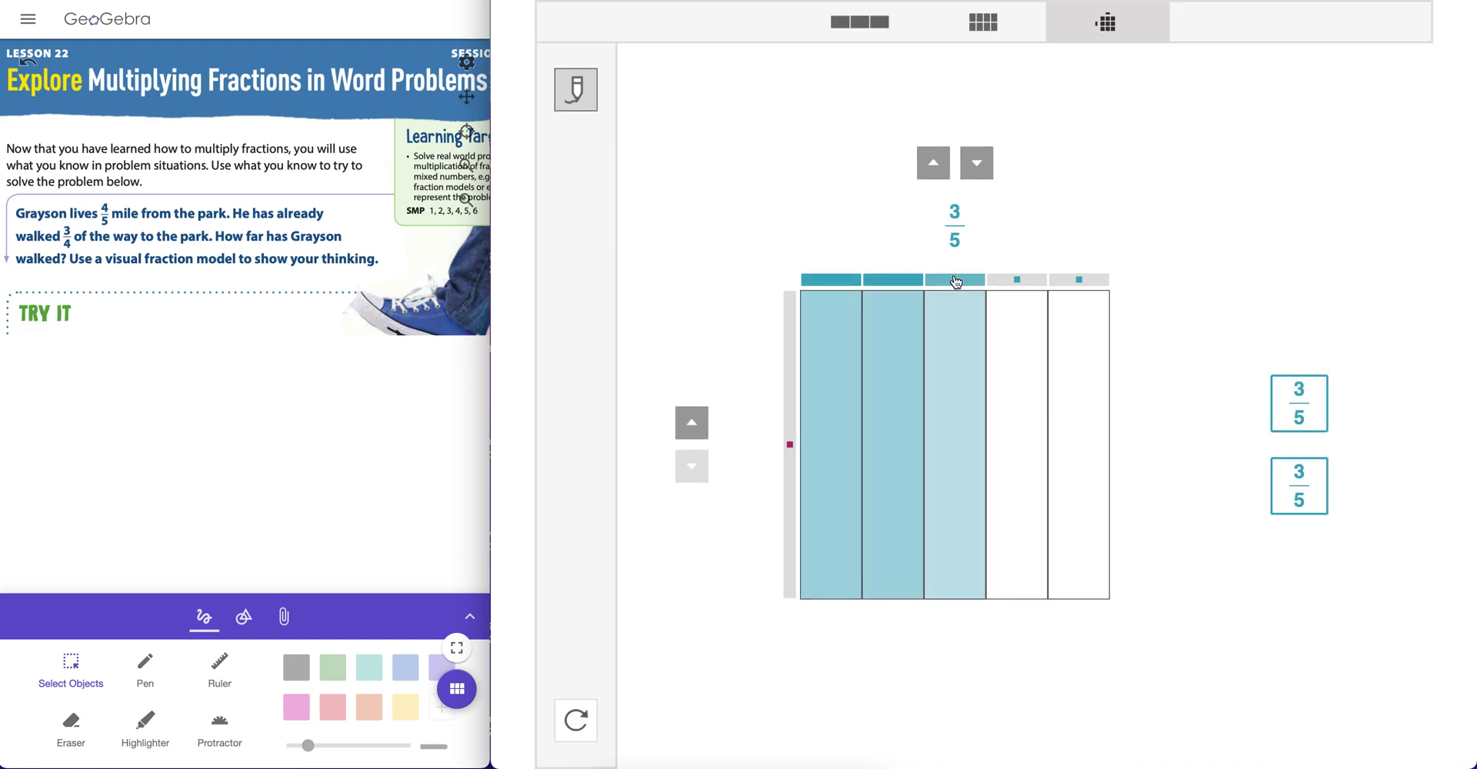
pyautogui.click(1014, 284)
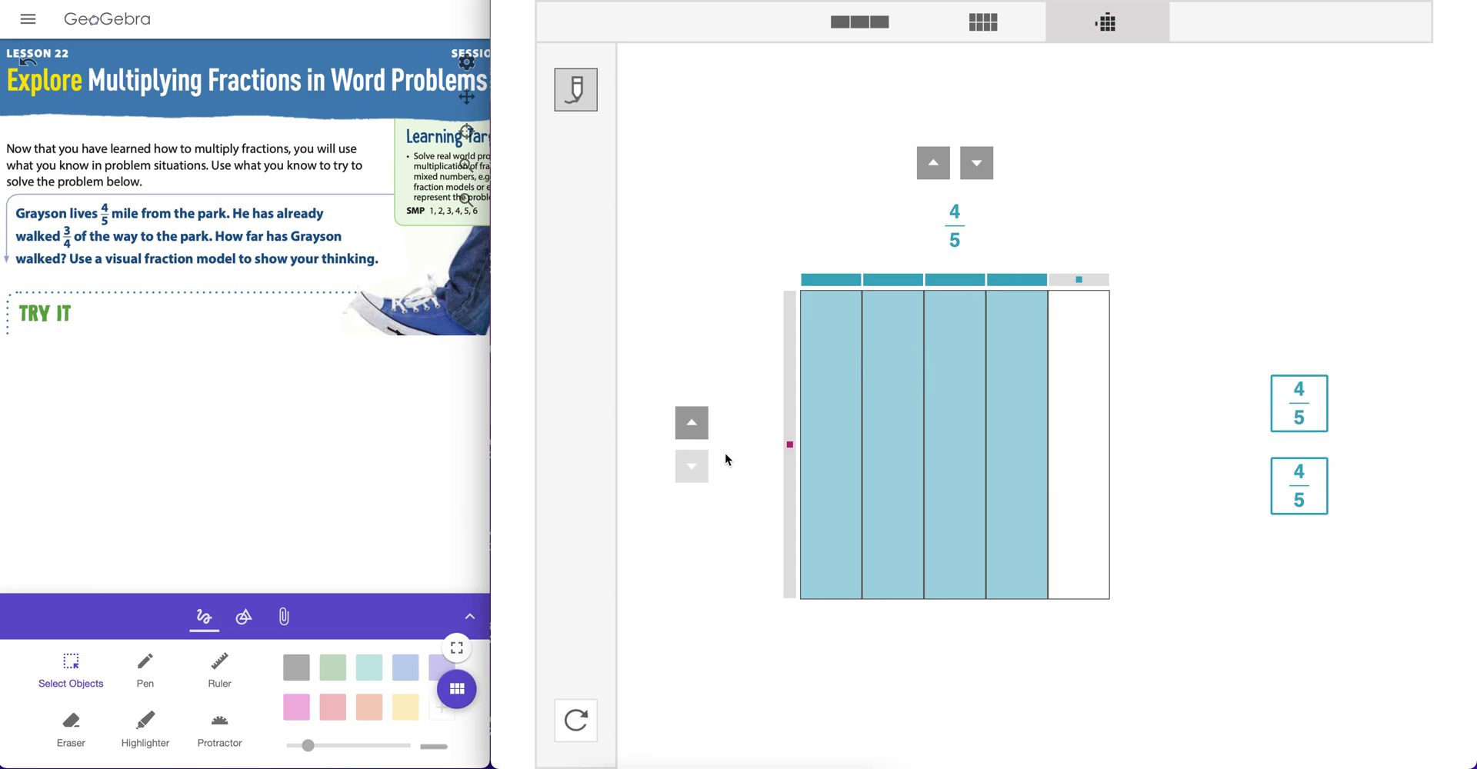
# Step: Cut the model into four rows and shade three, showing 3/4 × 4/5 = 12/20
pyautogui.click(693, 427)
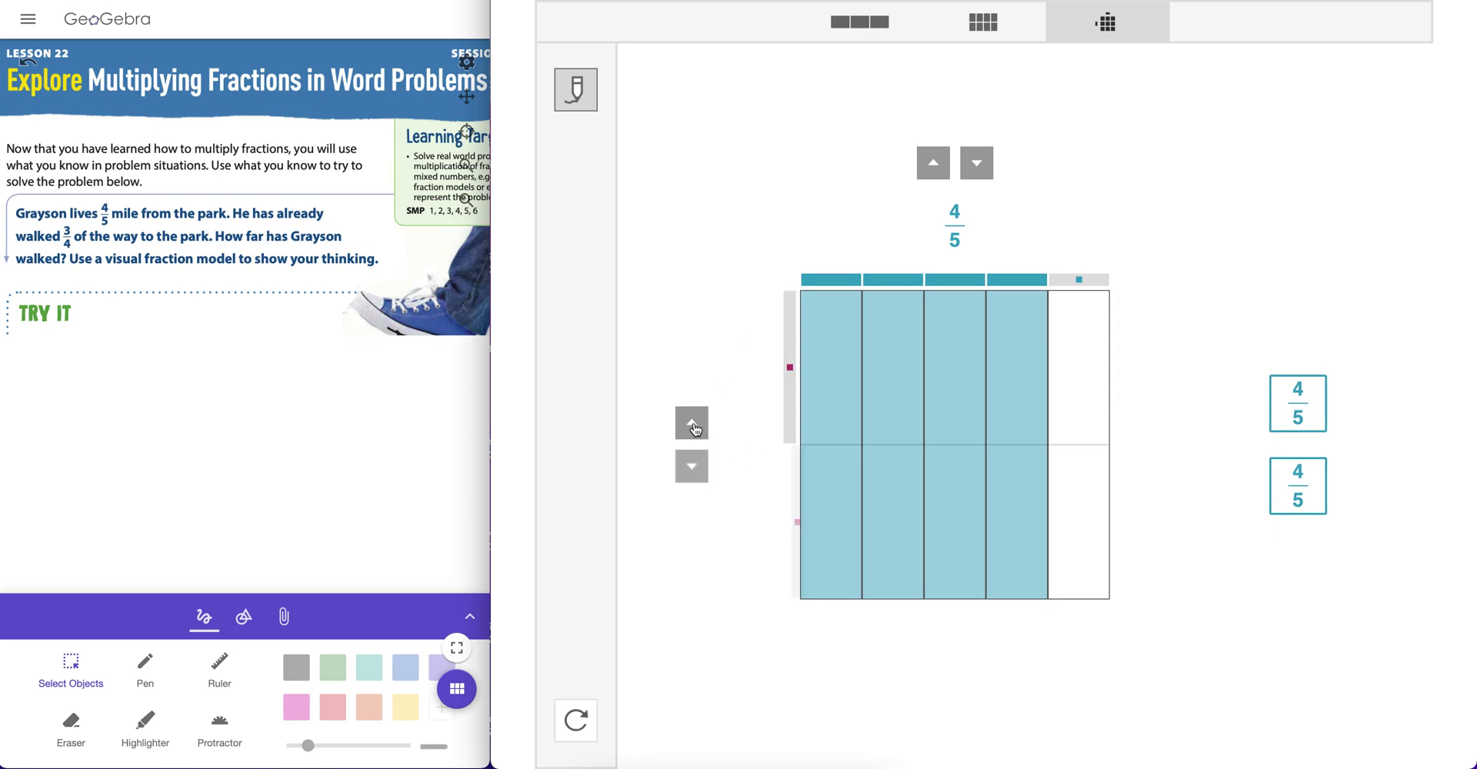
pyautogui.click(693, 428)
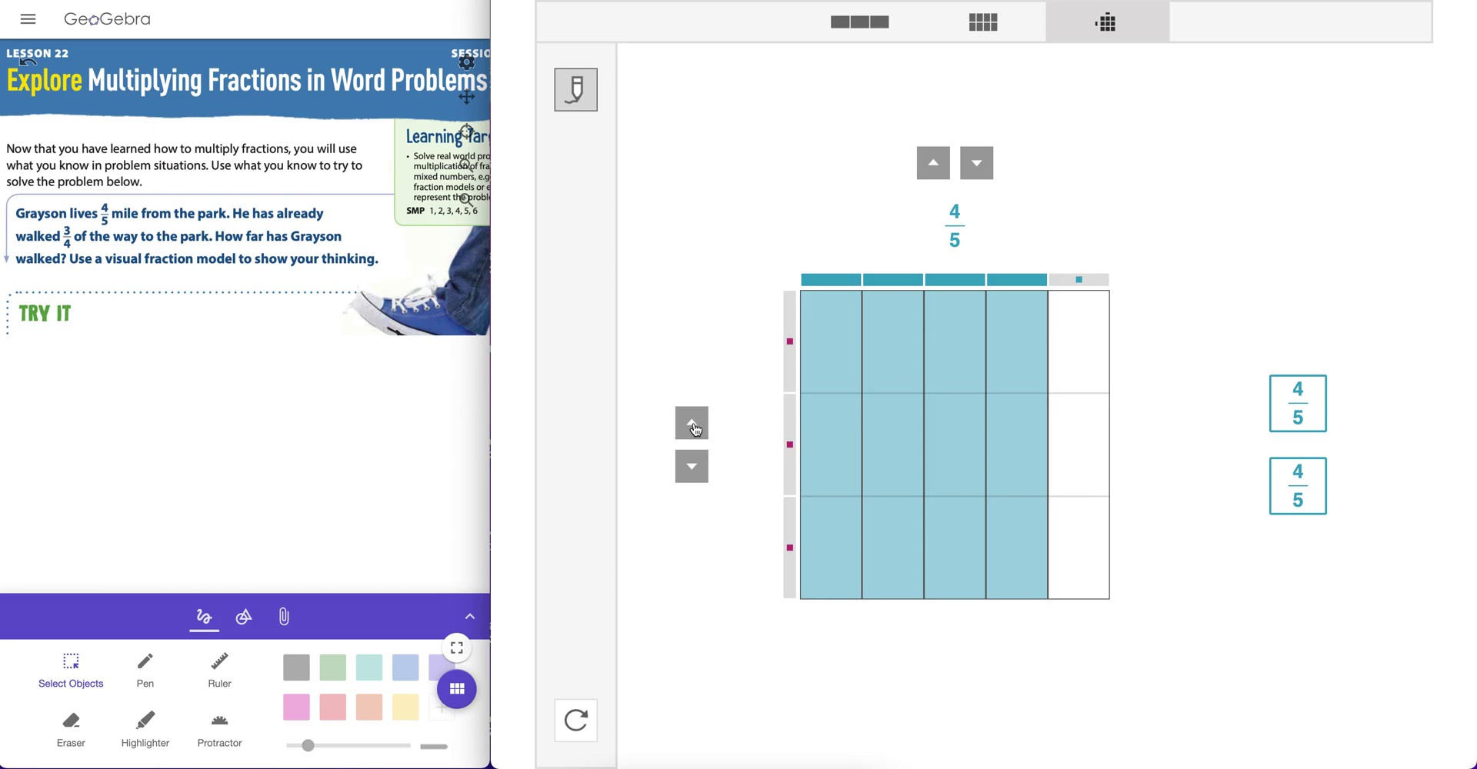
pyautogui.click(693, 427)
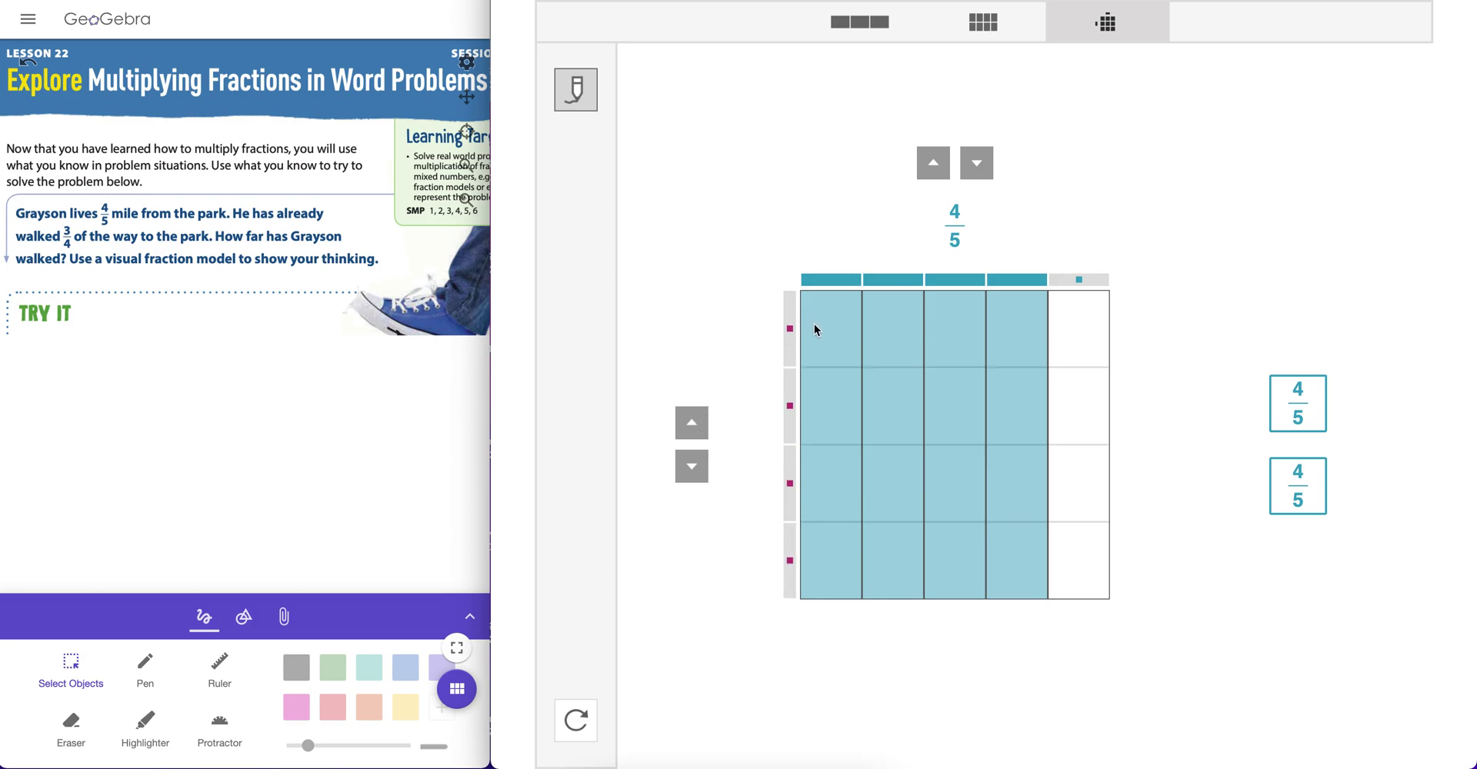
pyautogui.click(790, 331)
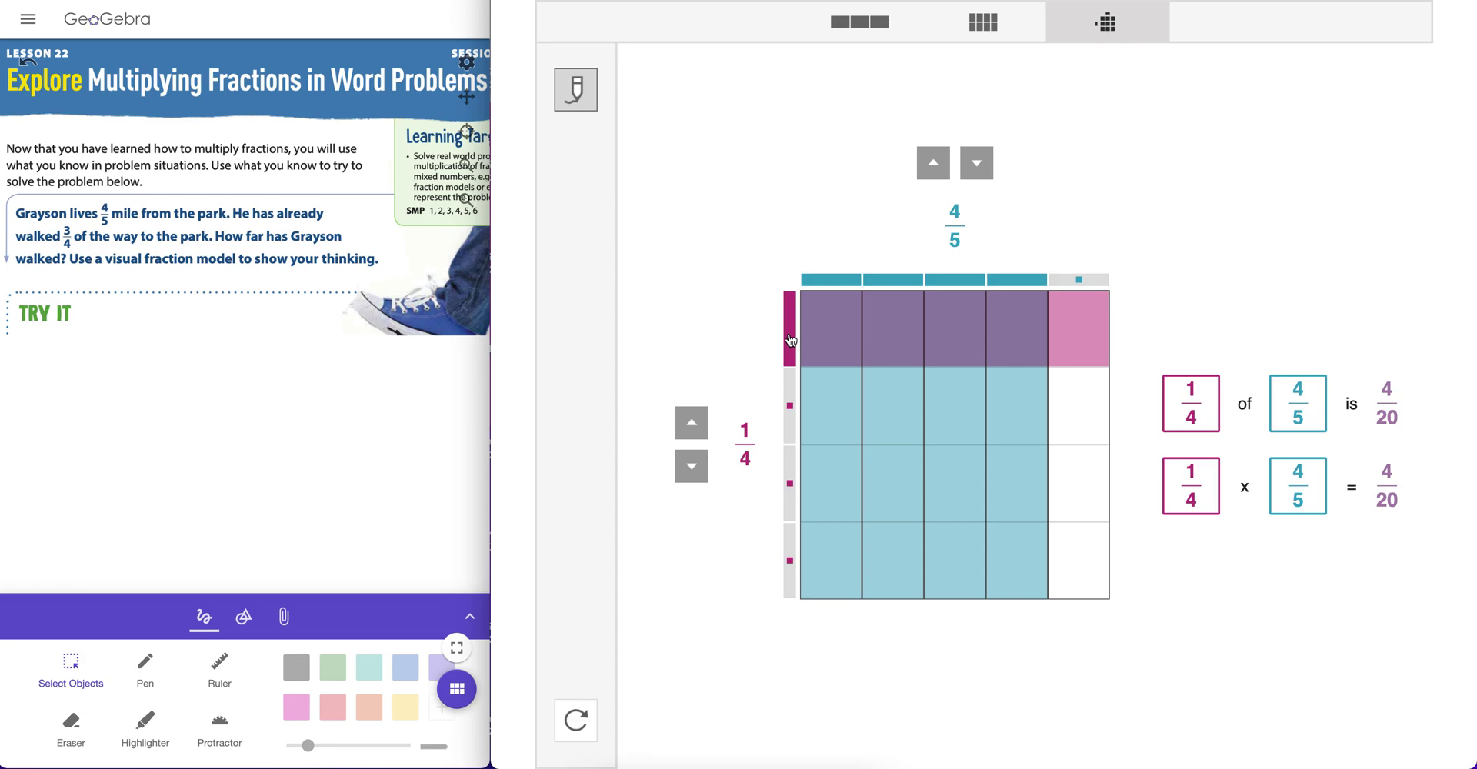
pyautogui.click(793, 396)
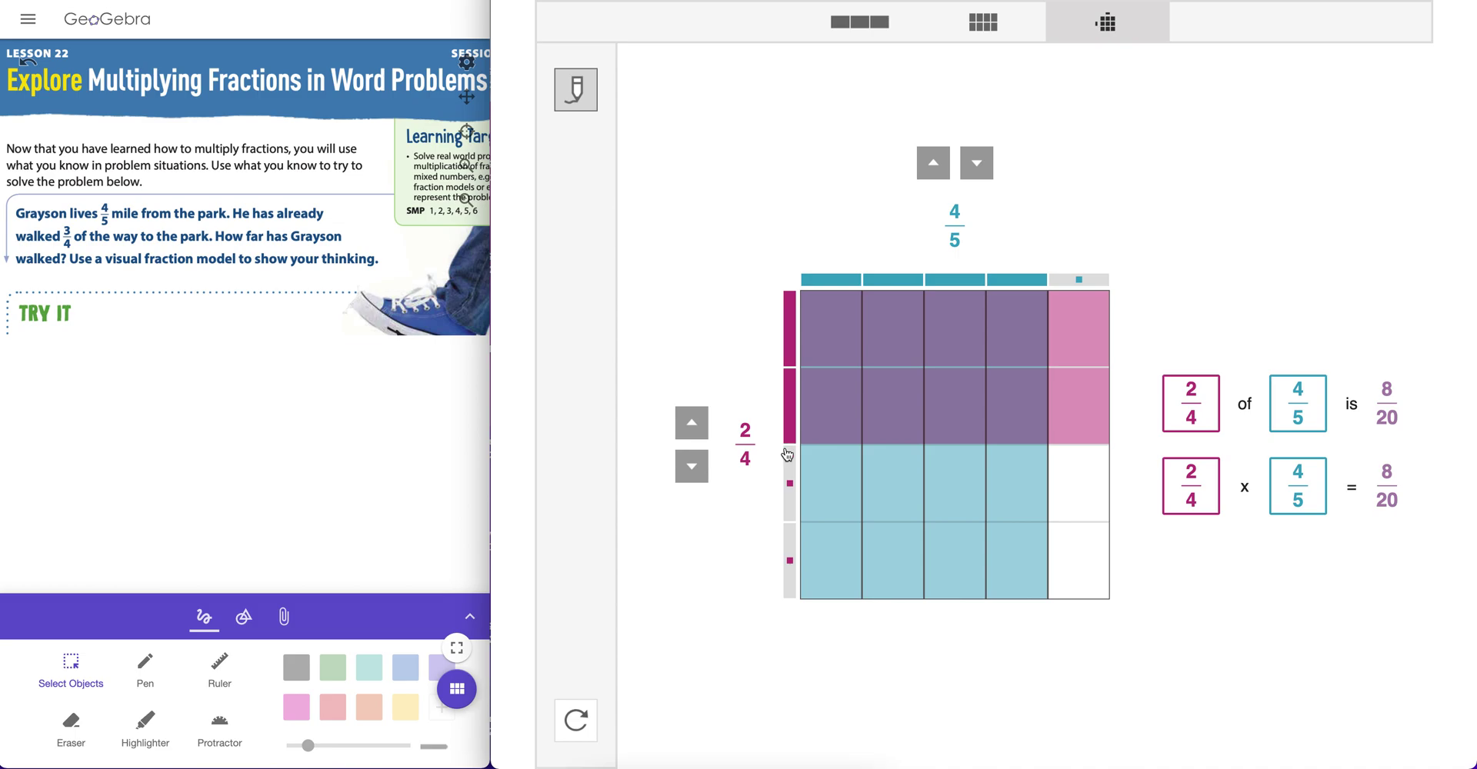
pyautogui.click(790, 485)
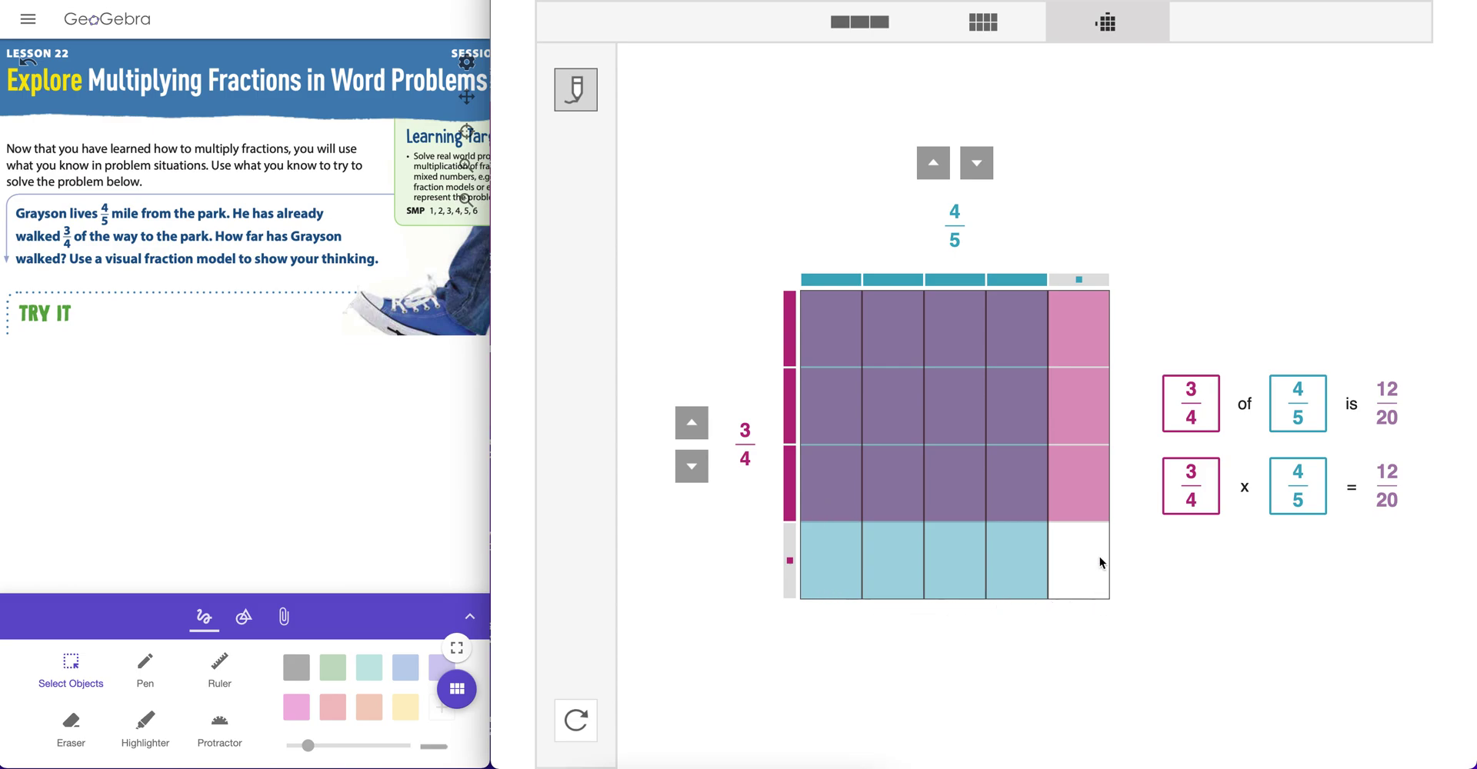
pyautogui.click(692, 466)
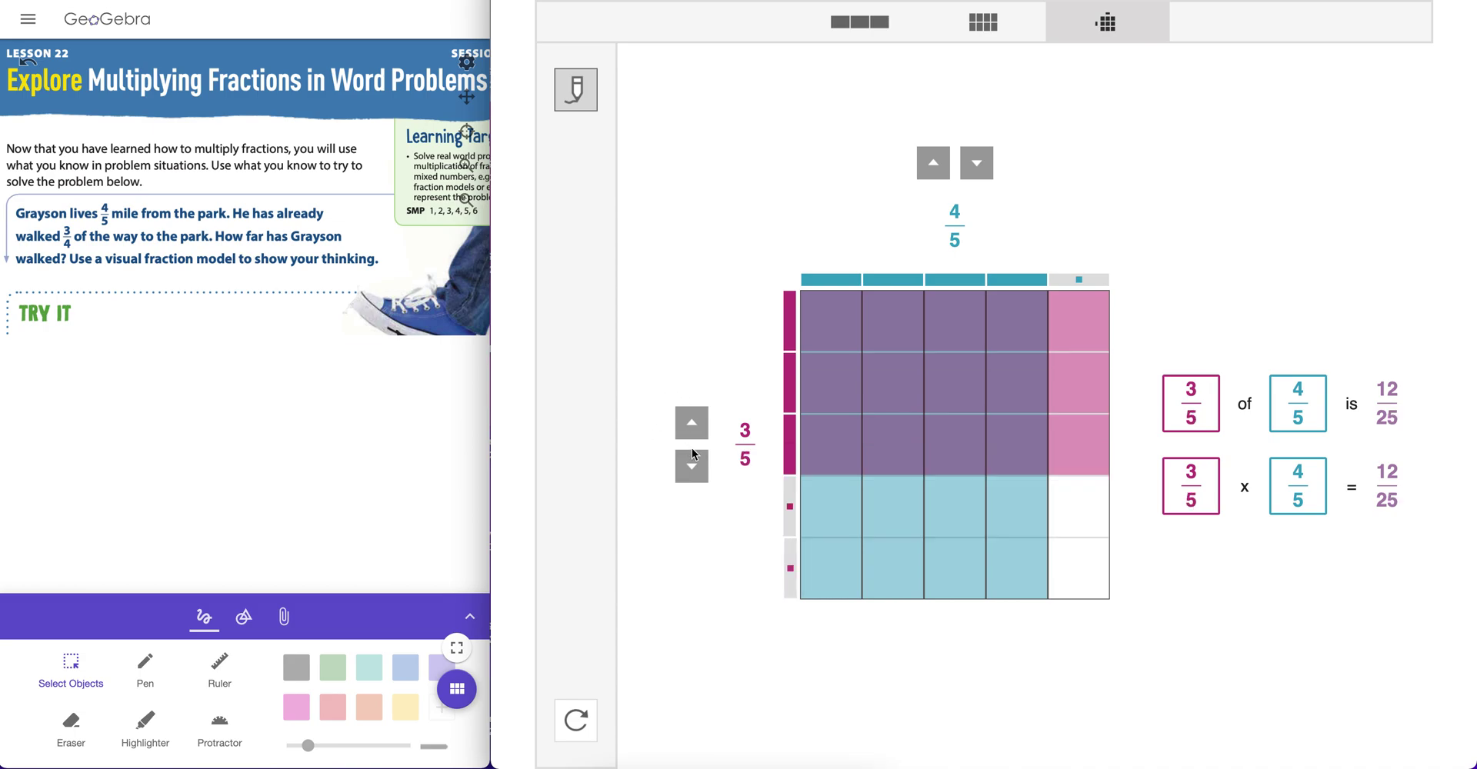
pyautogui.click(692, 427)
pyautogui.click(795, 446)
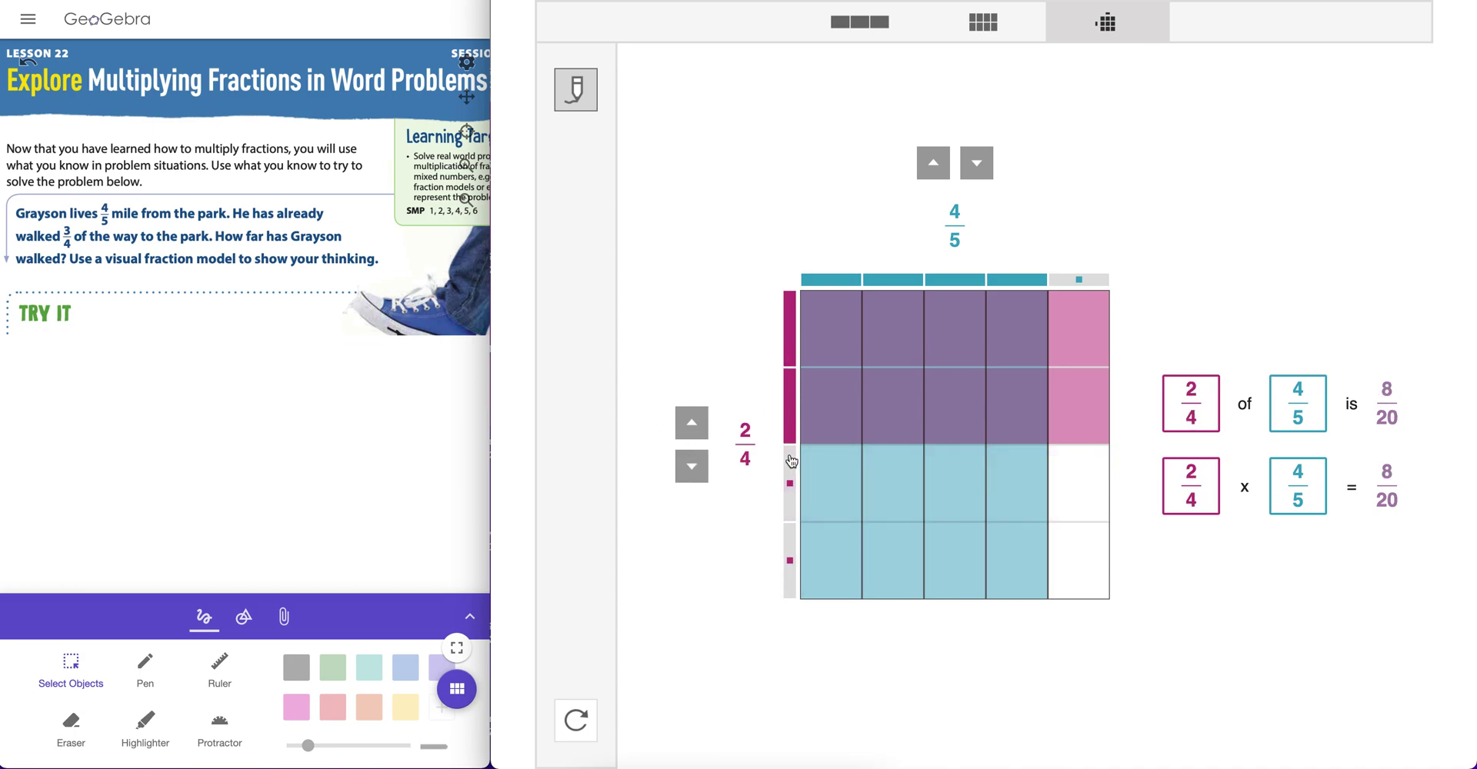
pyautogui.click(794, 421)
pyautogui.moveTo(794, 421); pyautogui.dragTo(790, 296)
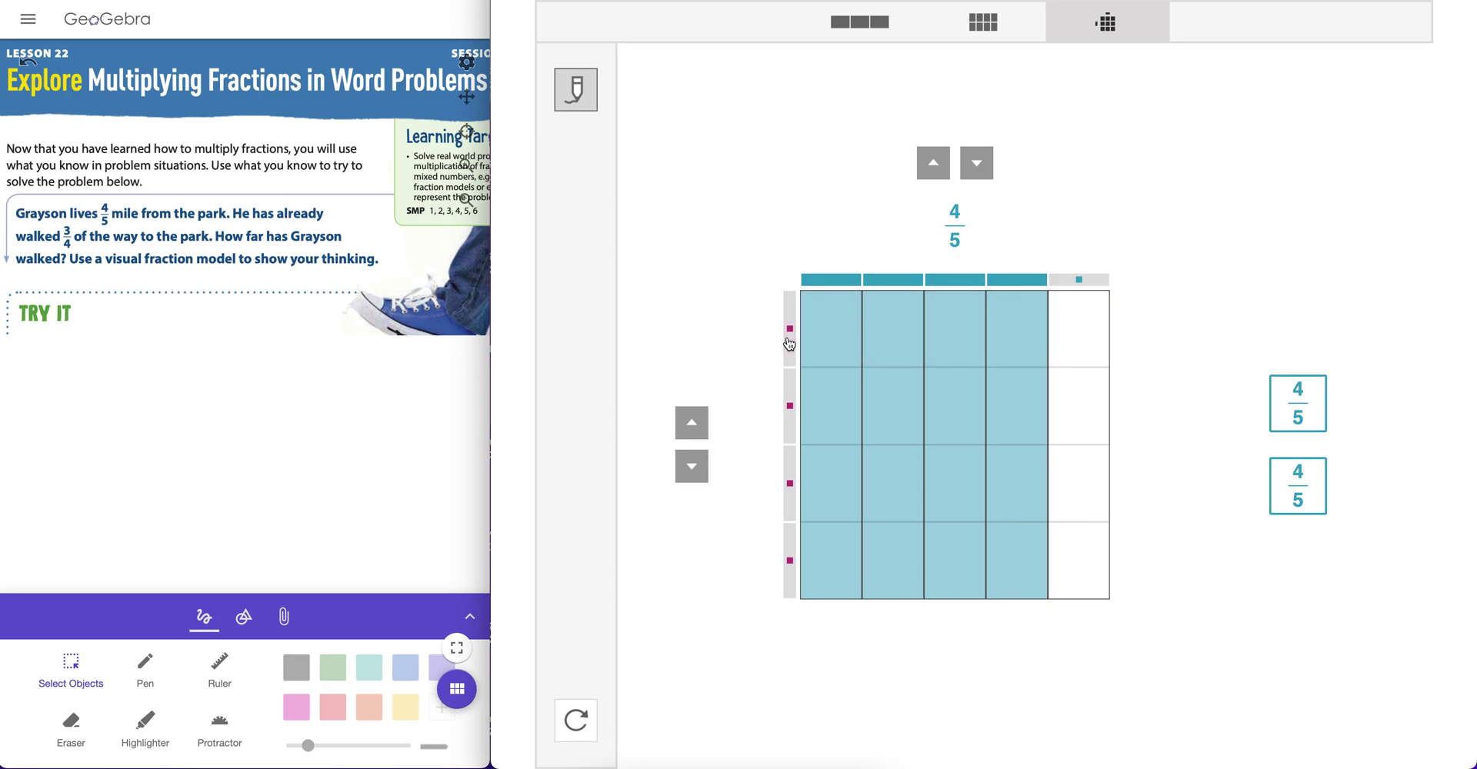
pyautogui.click(691, 466)
pyautogui.click(692, 467)
pyautogui.click(691, 466)
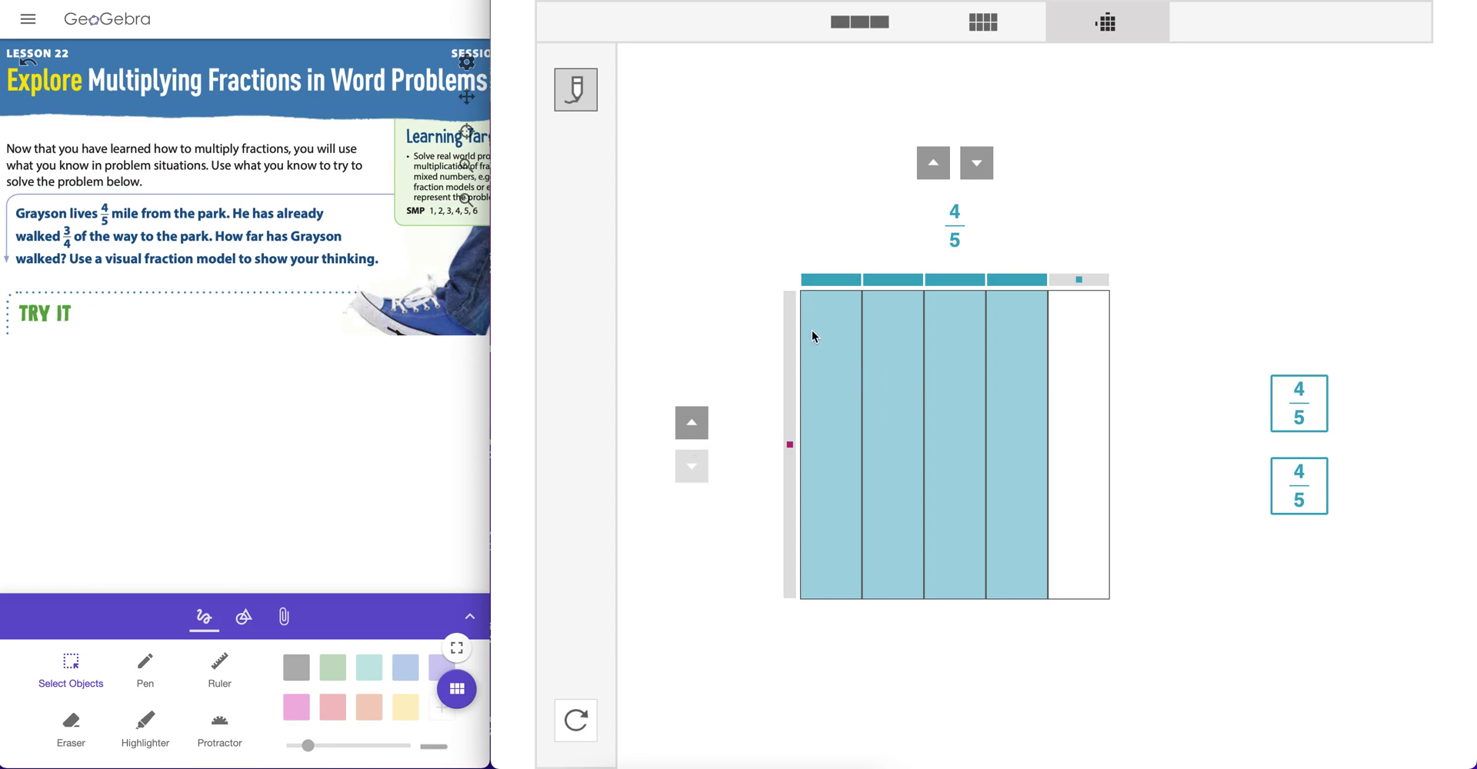
pyautogui.click(692, 431)
pyautogui.click(691, 431)
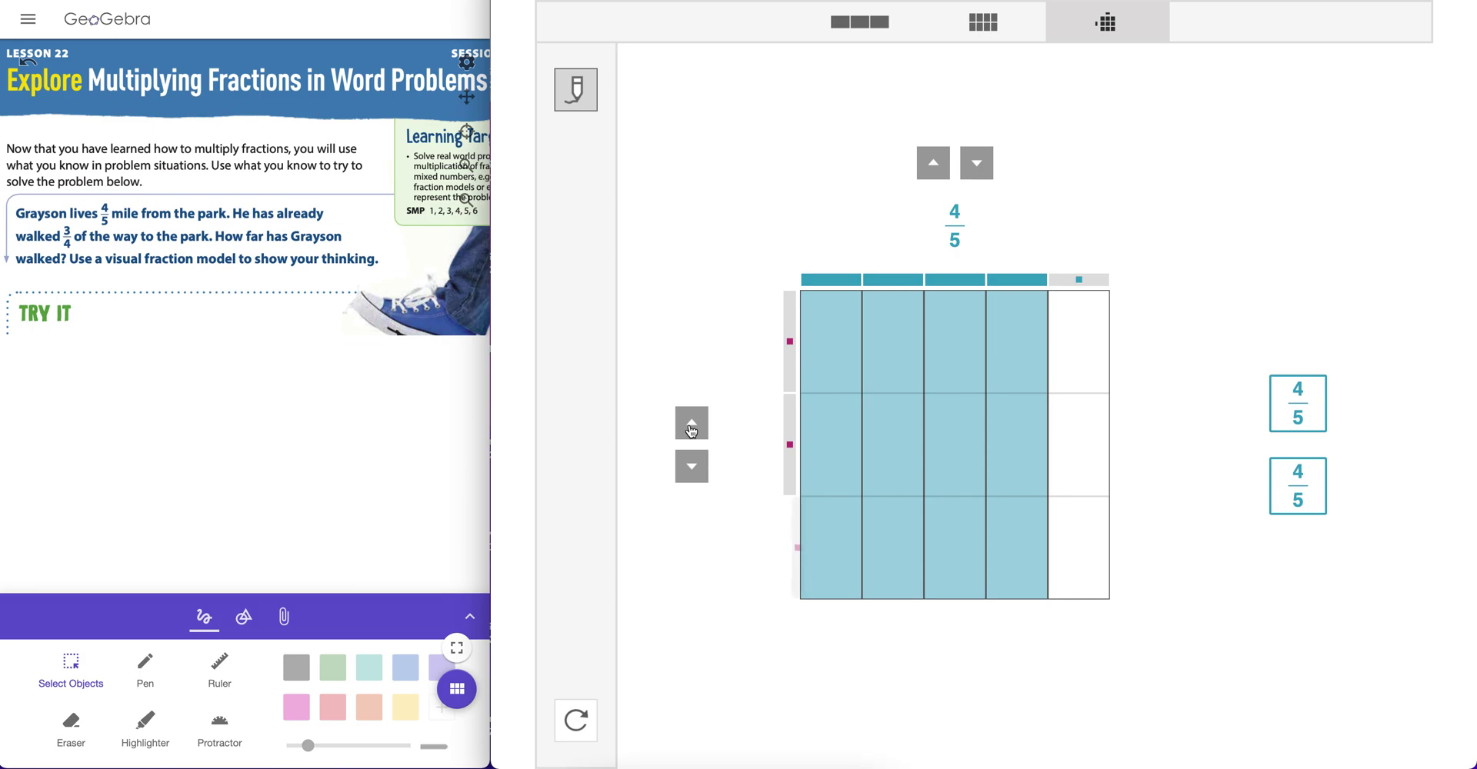
pyautogui.click(692, 430)
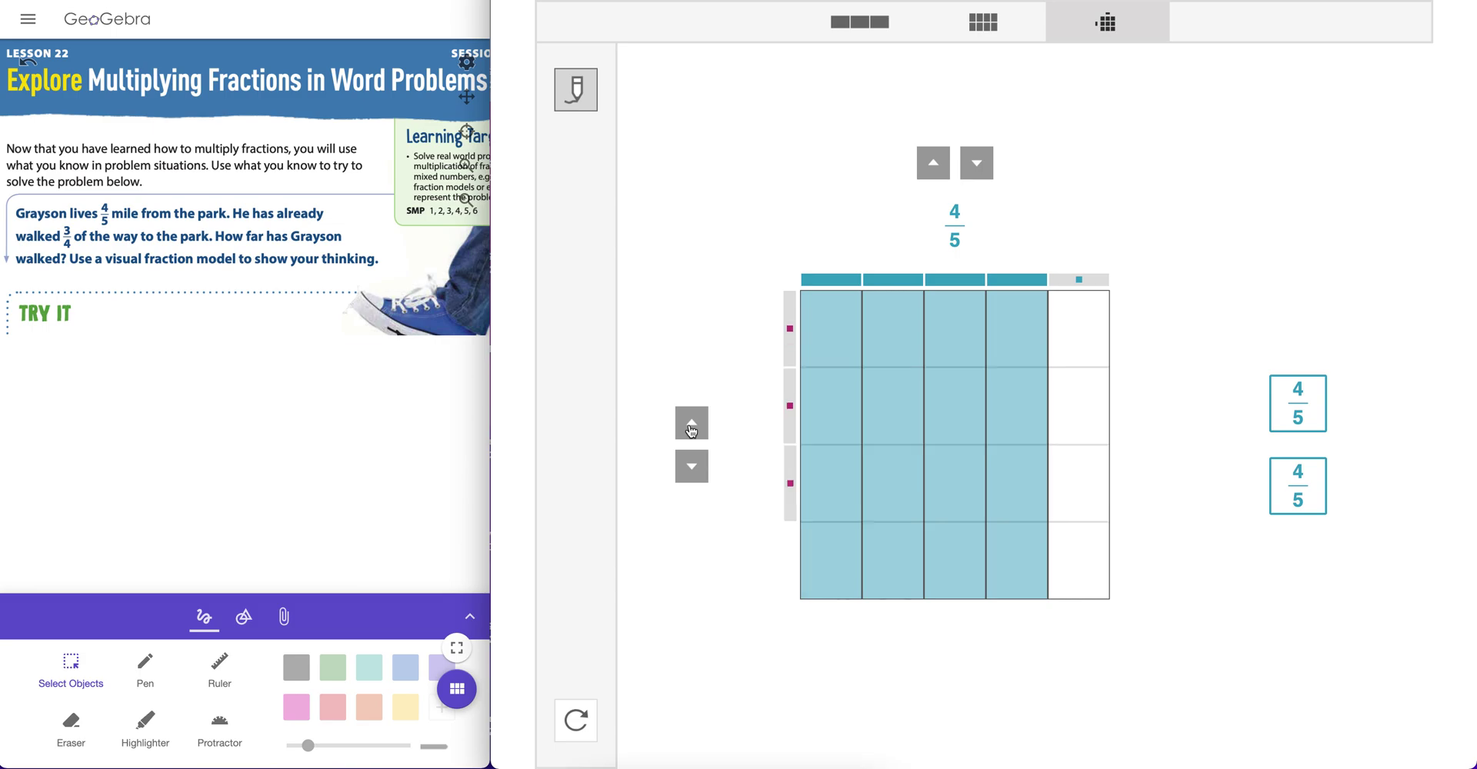
pyautogui.click(790, 337)
pyautogui.click(789, 406)
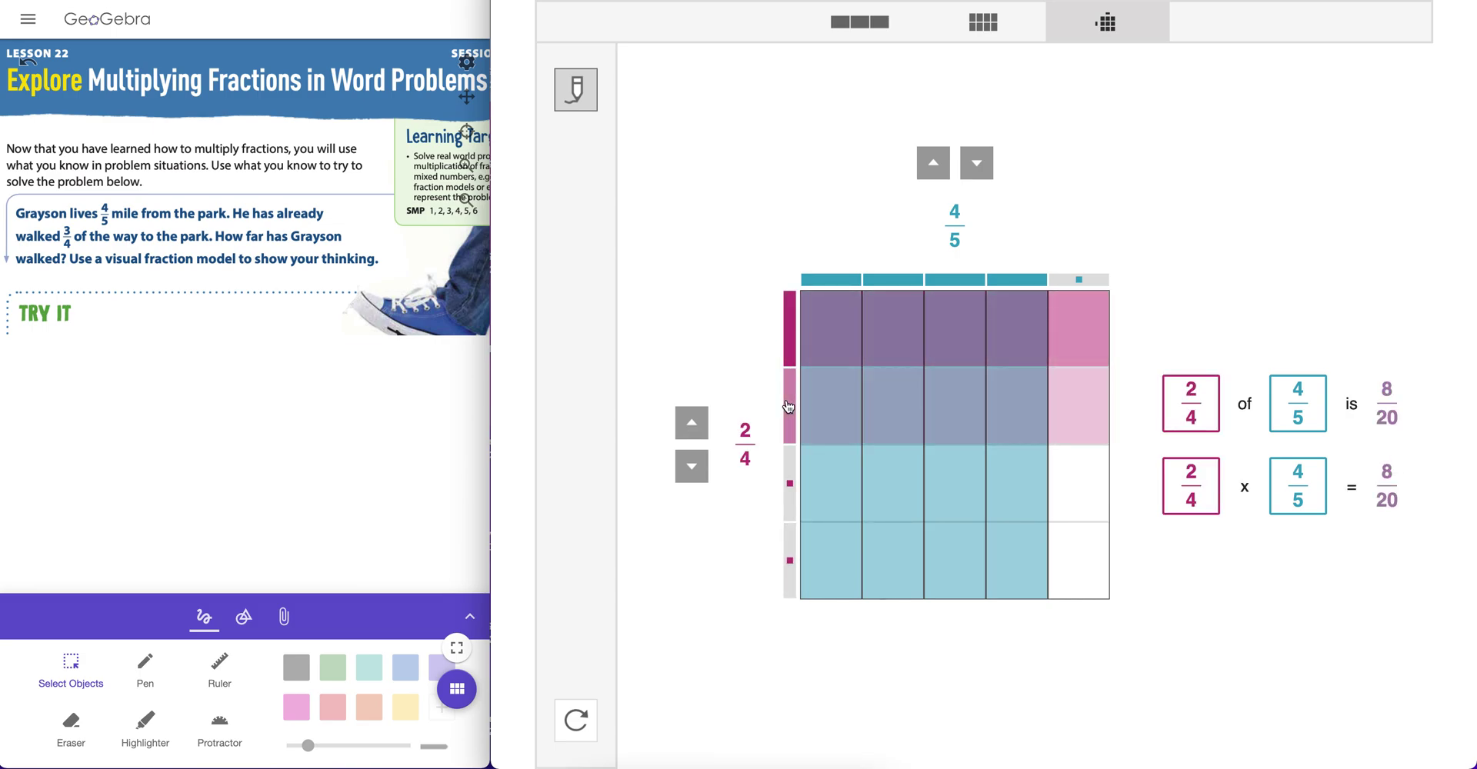
pyautogui.click(789, 473)
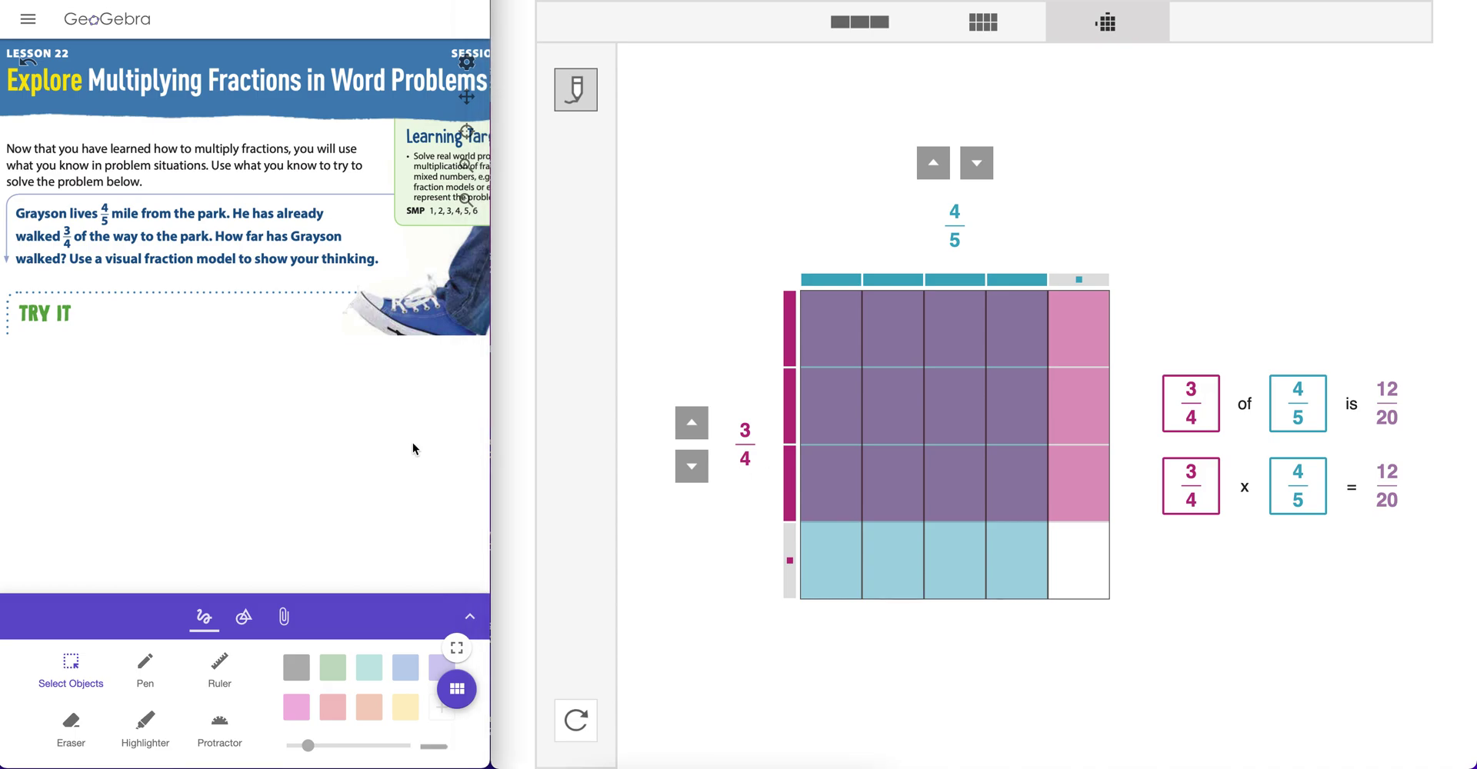
pyautogui.click(457, 690)
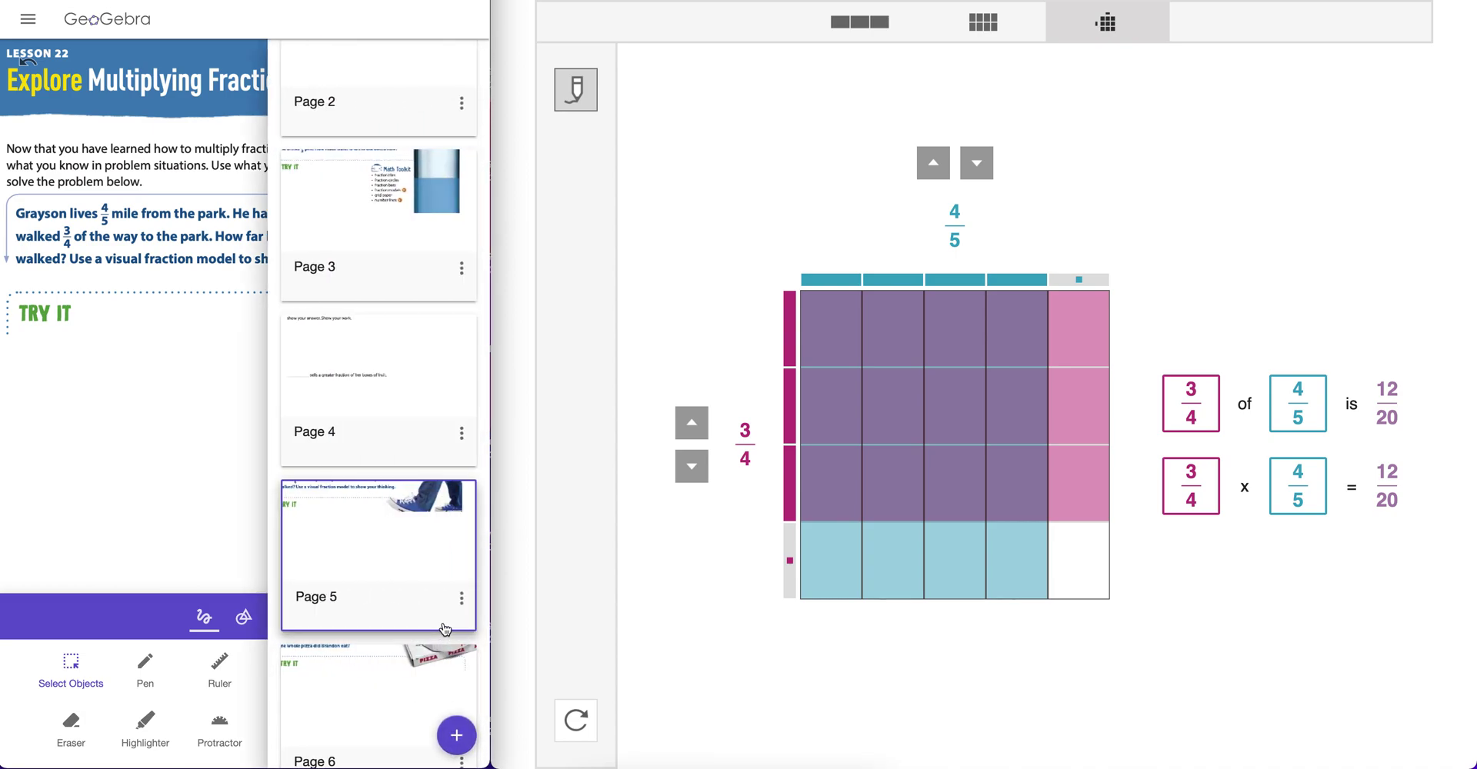
# Step: Bring up page 6 of the Lesson 22 notebook with the pizza problem, then reset the fraction model
pyautogui.scroll(-1, 427, 677)
pyautogui.click(424, 690)
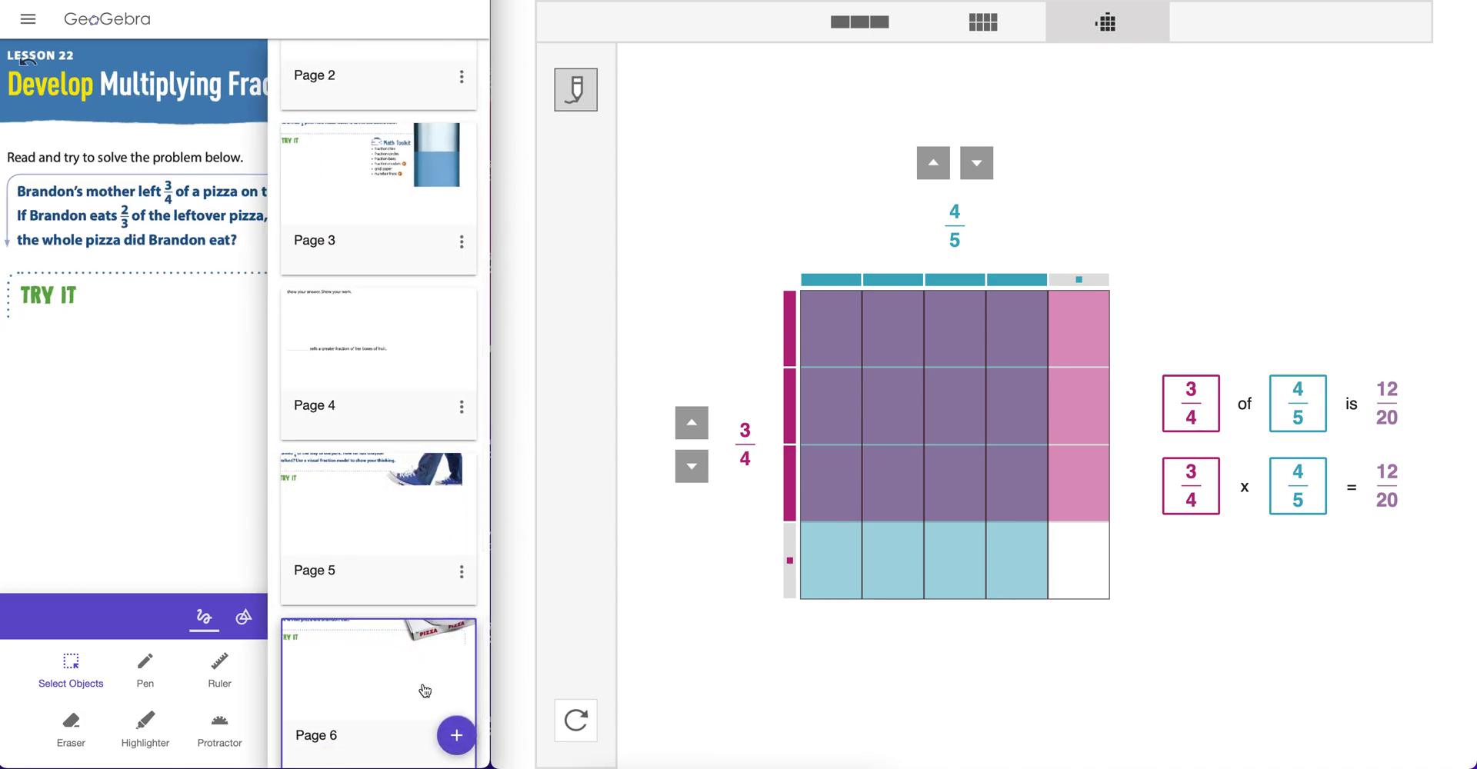
pyautogui.click(192, 537)
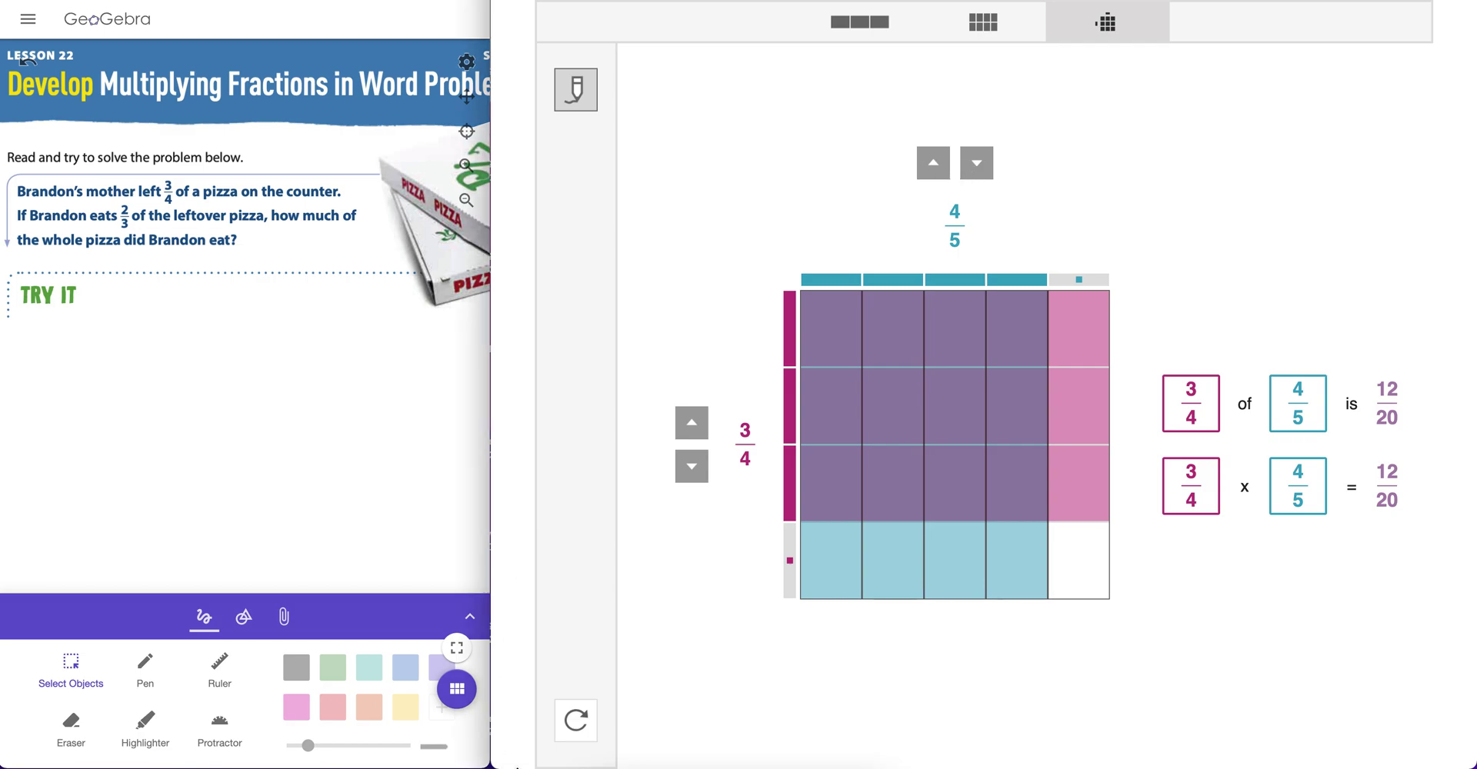
pyautogui.click(575, 720)
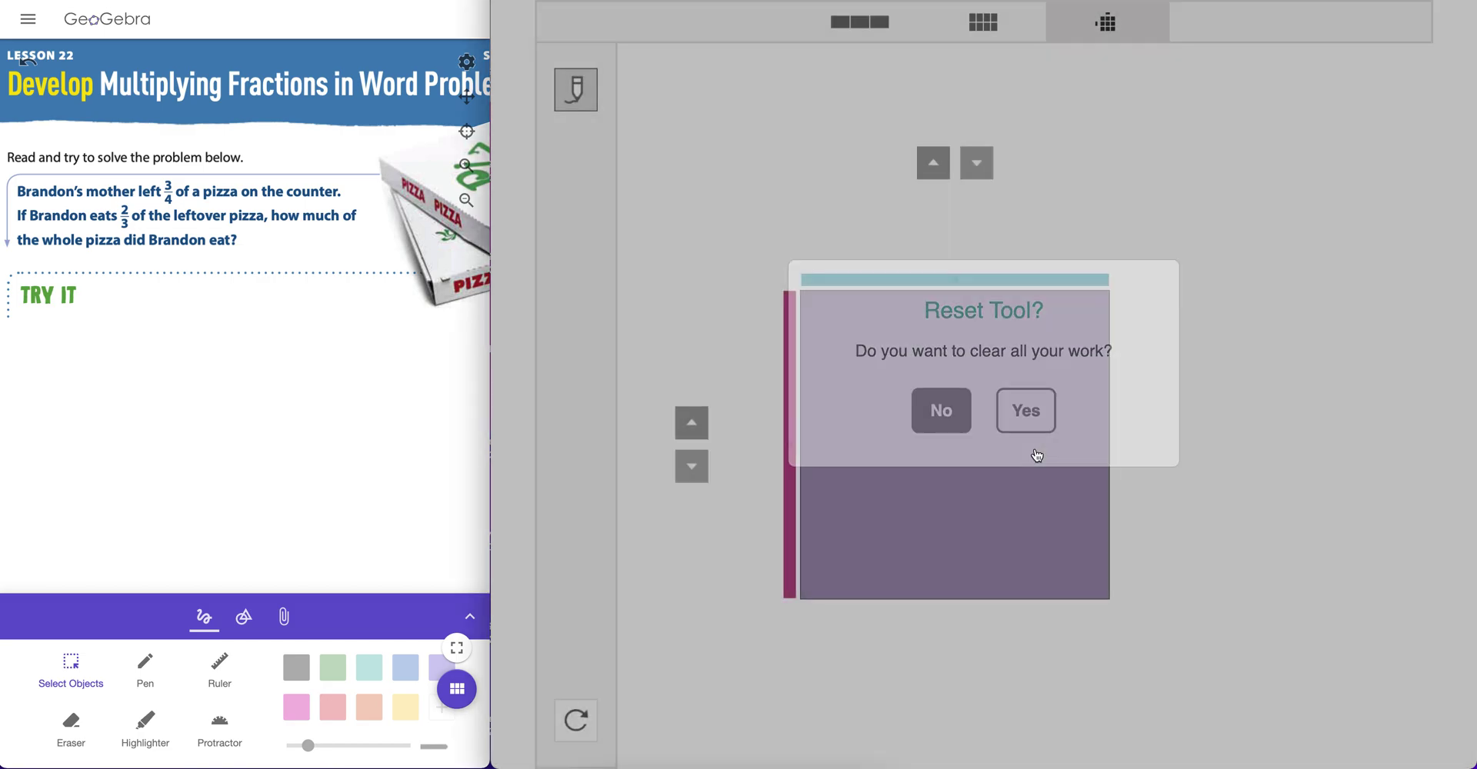
# Step: Confirm clearing all work, then divide the whole into 4 columns and shade 3 for 3/4
pyautogui.click(1035, 451)
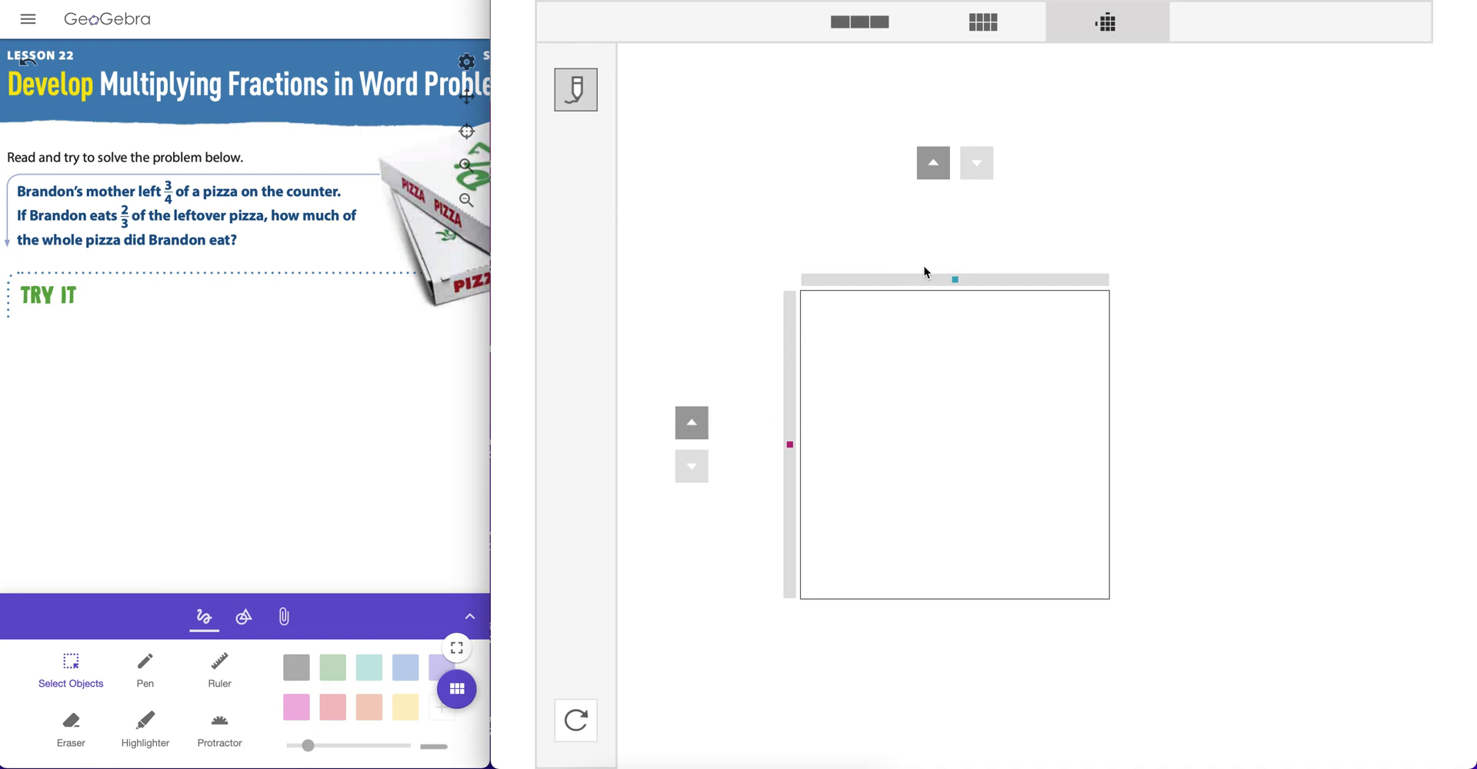
pyautogui.click(930, 171)
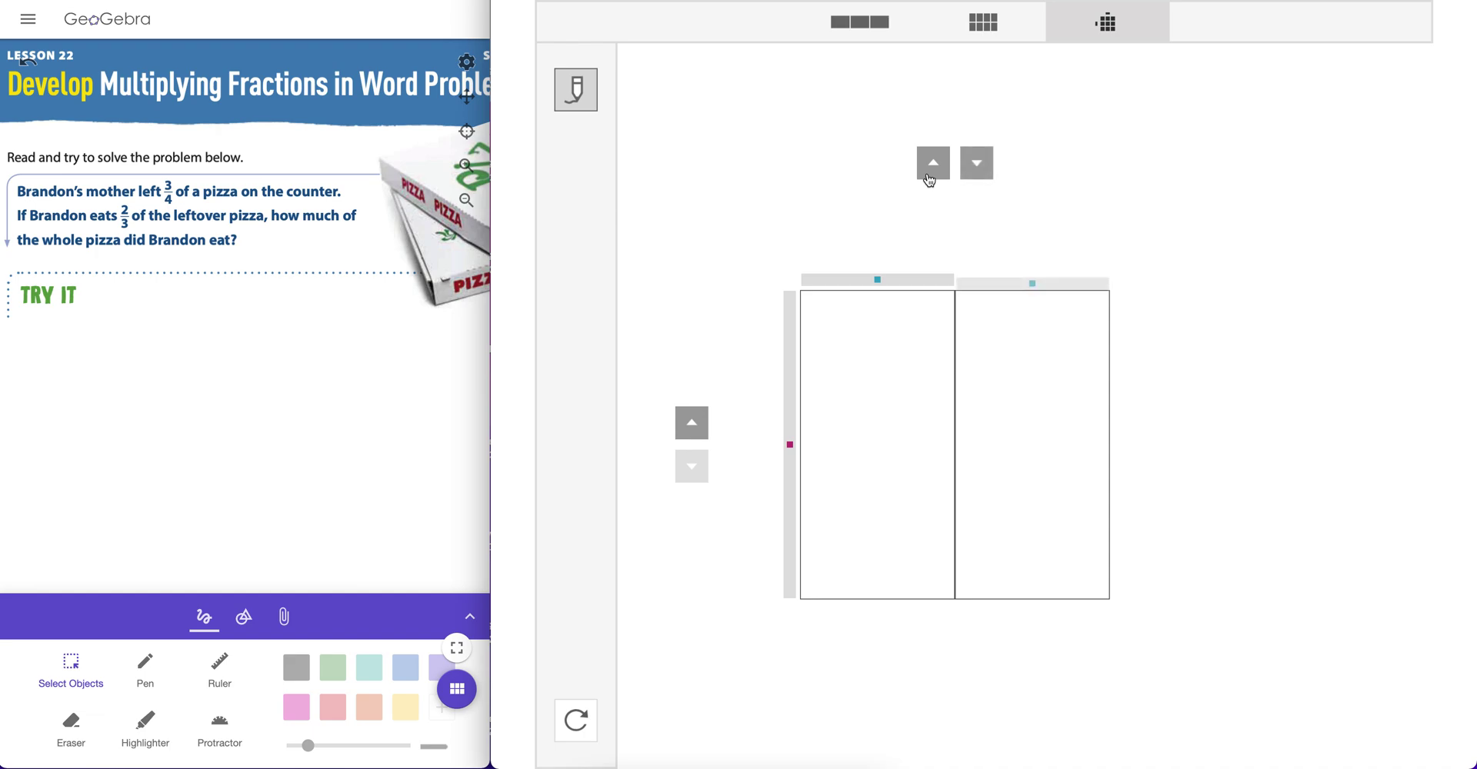
pyautogui.click(930, 173)
pyautogui.click(929, 173)
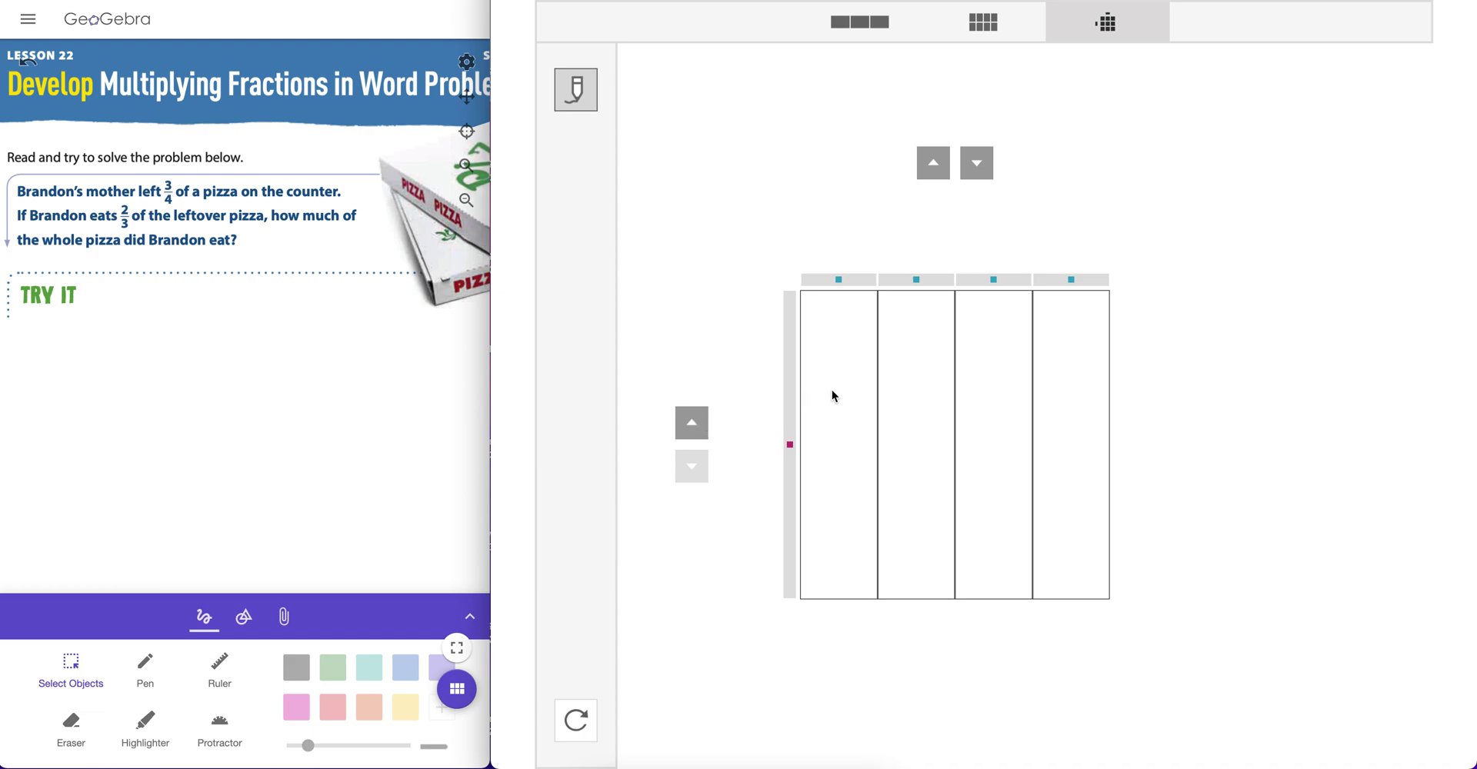
pyautogui.moveTo(840, 284); pyautogui.dragTo(975, 284)
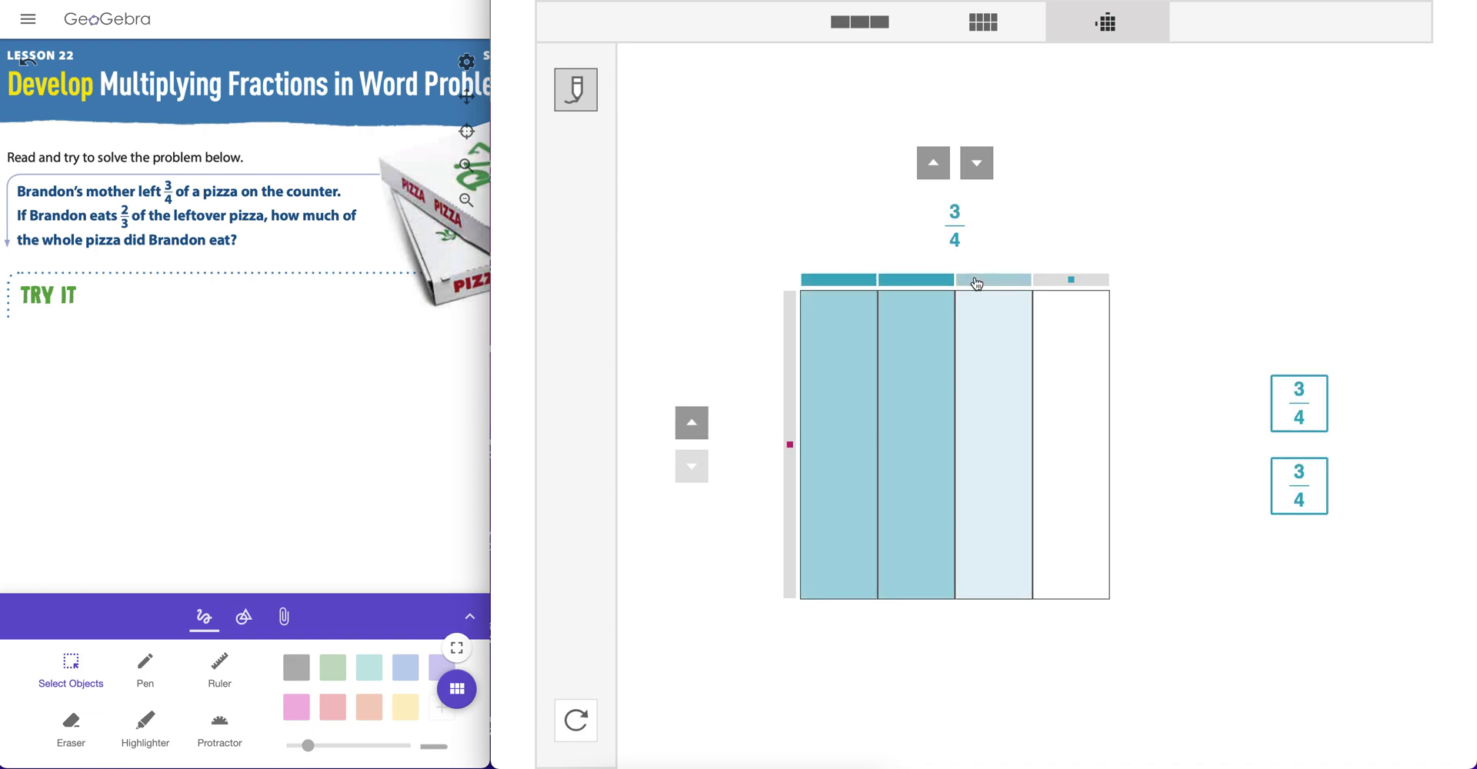
# Step: Split the model into 3 rows and shade two, showing 2/3 of 3/4 = 6/12
pyautogui.click(692, 425)
pyautogui.click(692, 425)
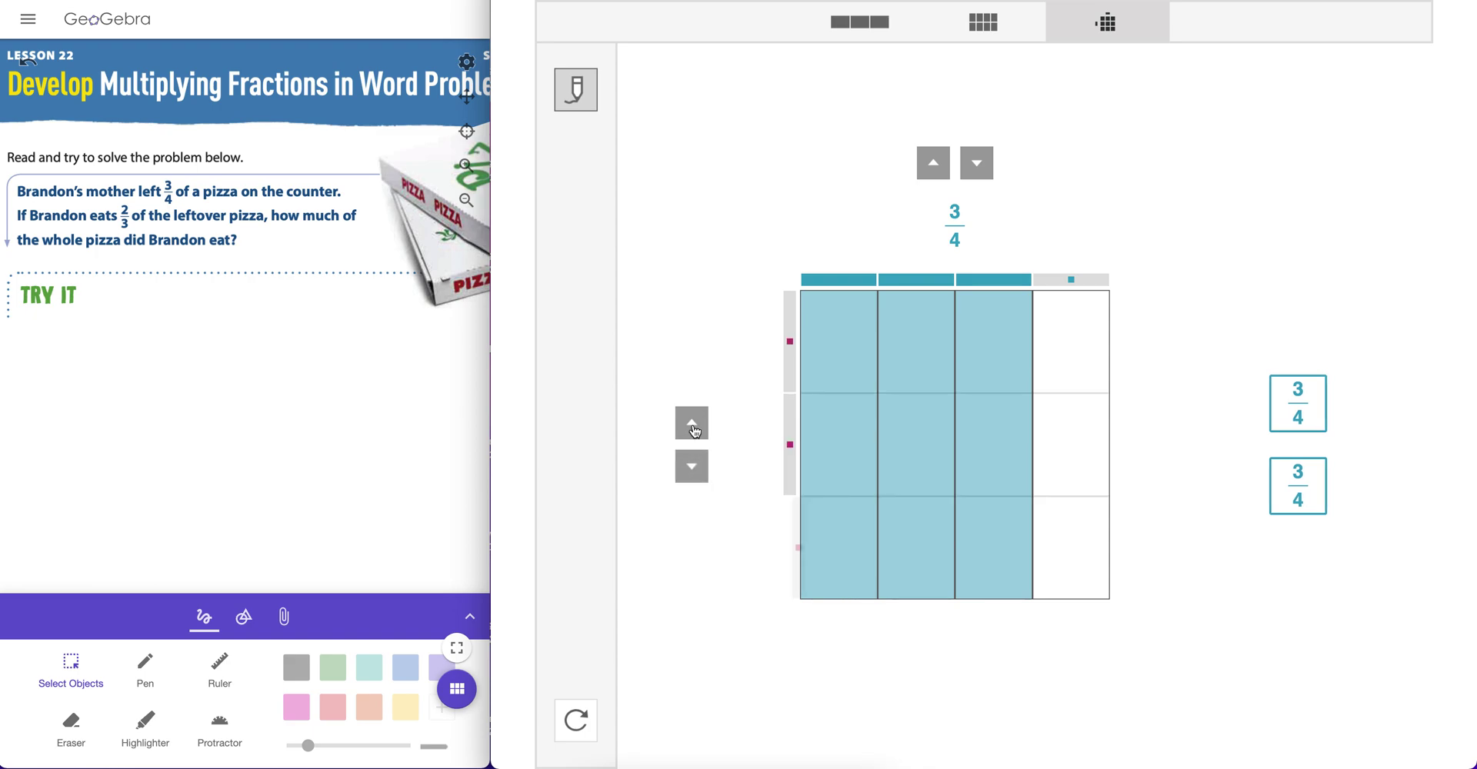
pyautogui.click(790, 343)
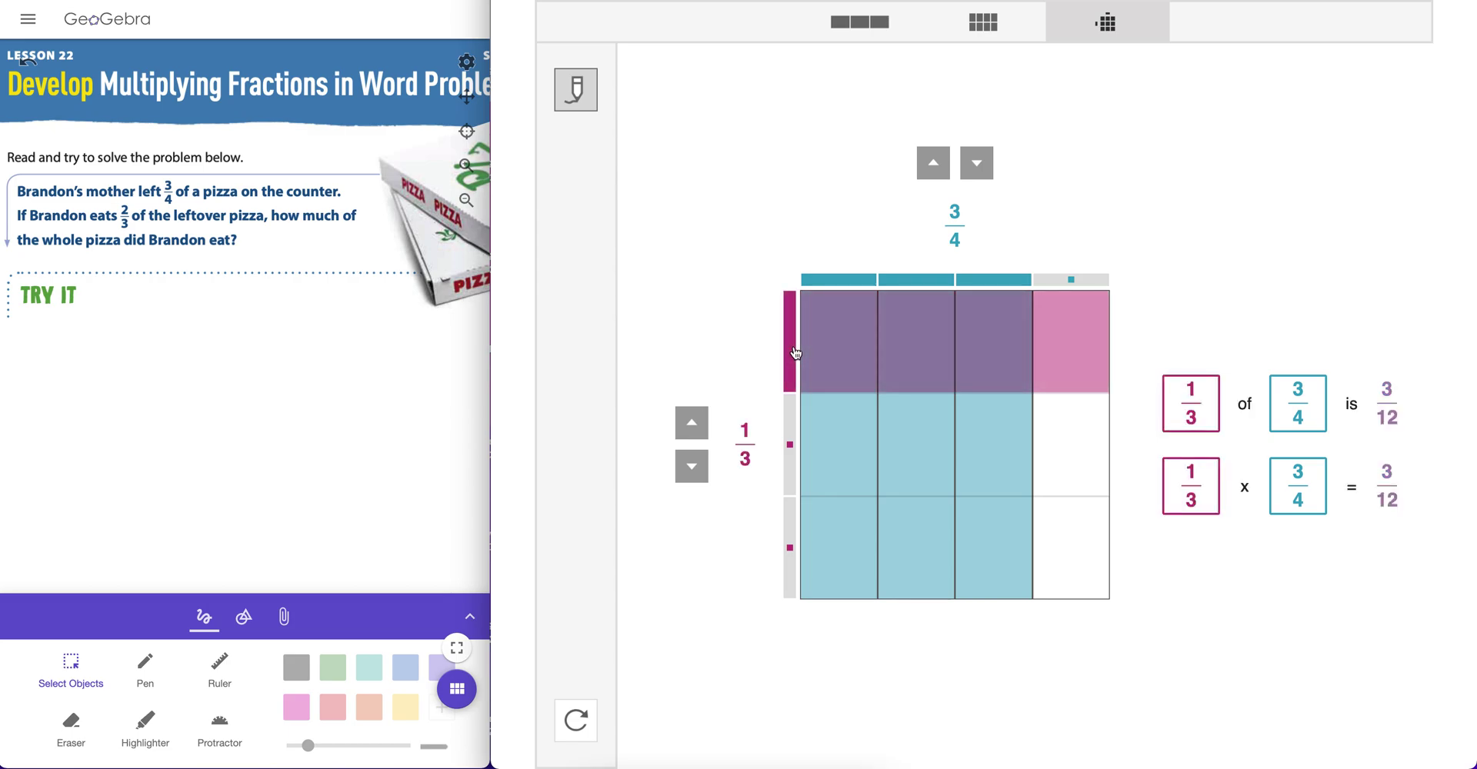
pyautogui.click(790, 419)
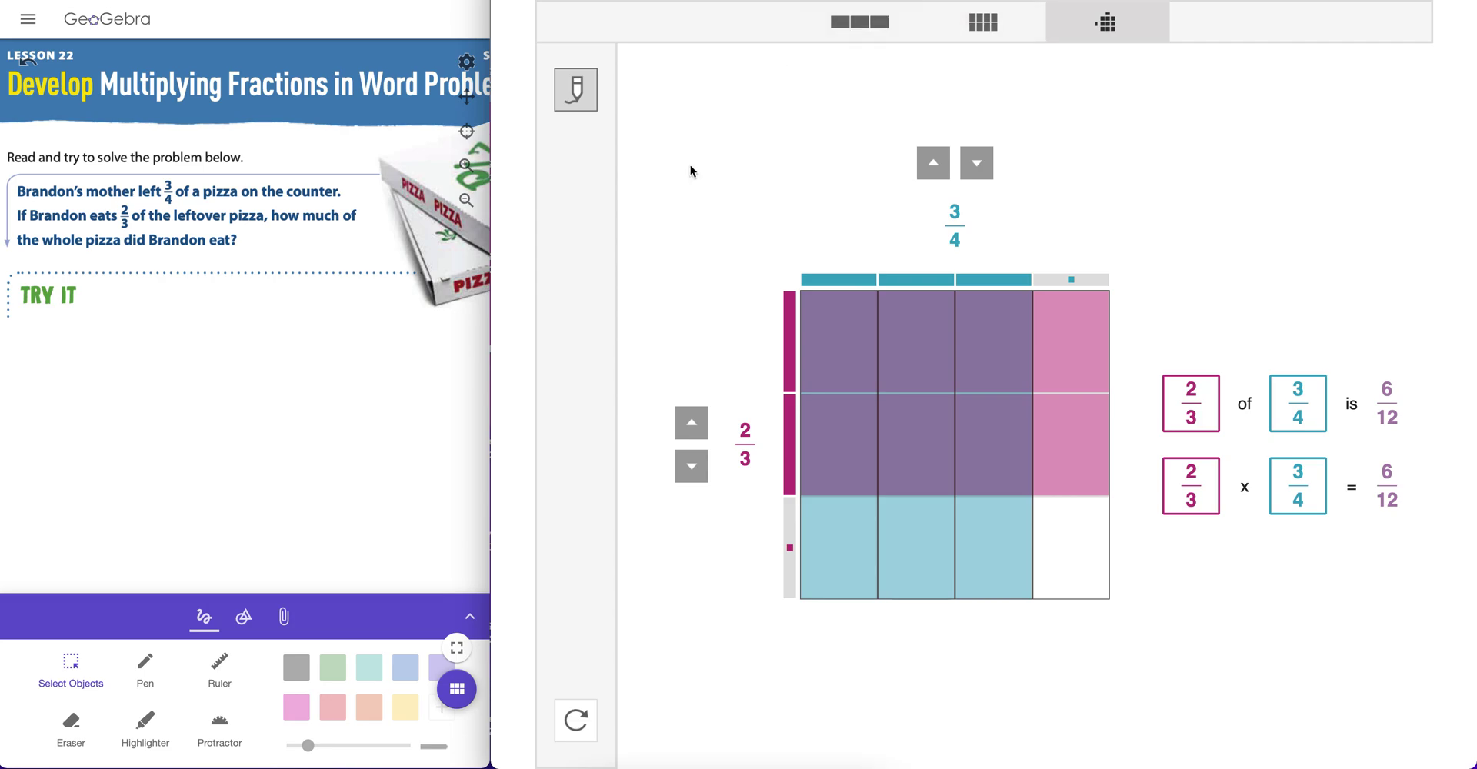
pyautogui.click(871, 31)
# Step: Switch to the fraction circle models with two pie models and number lines
pyautogui.click(981, 26)
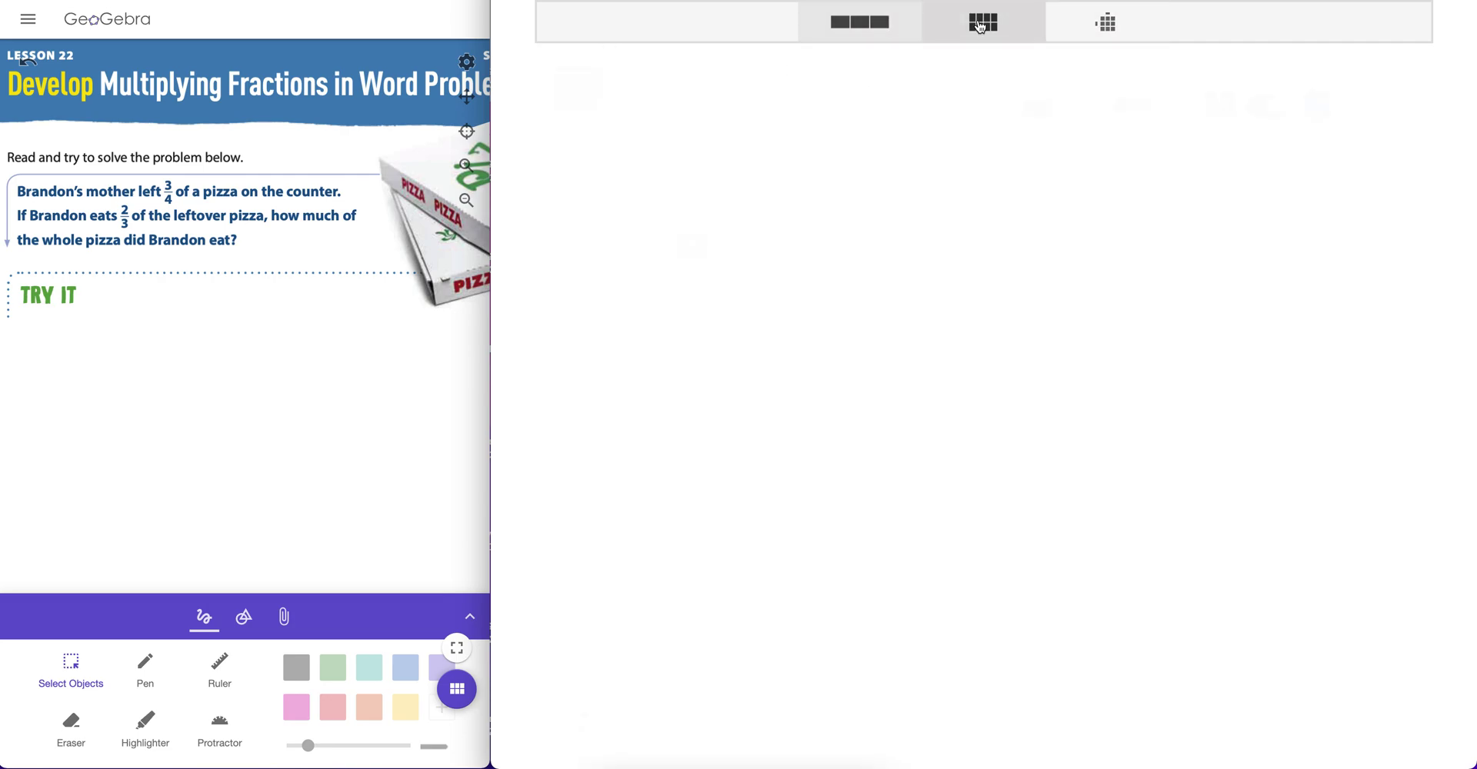